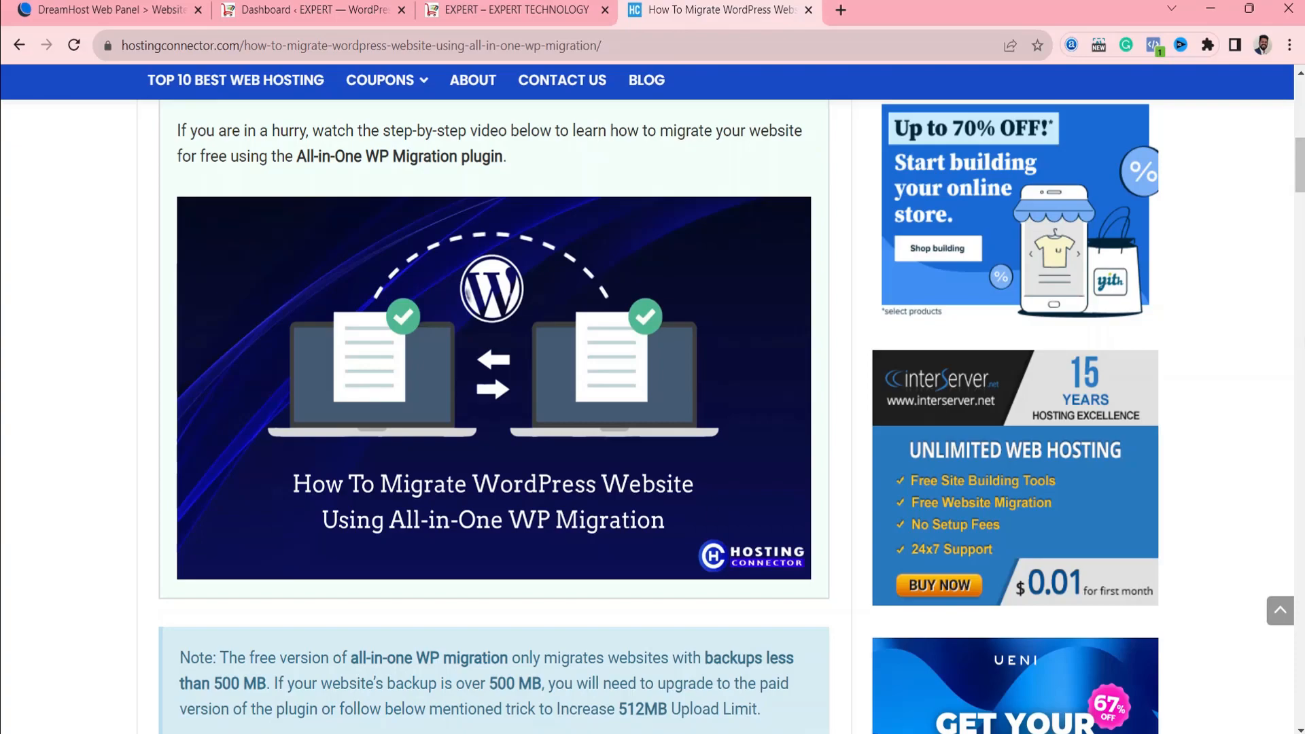
Review the Hosting Connector guide on migrating a WordPress website, including its section on installing and activating All-in-One WP Migration.
scroll(731, 415, up, 9)
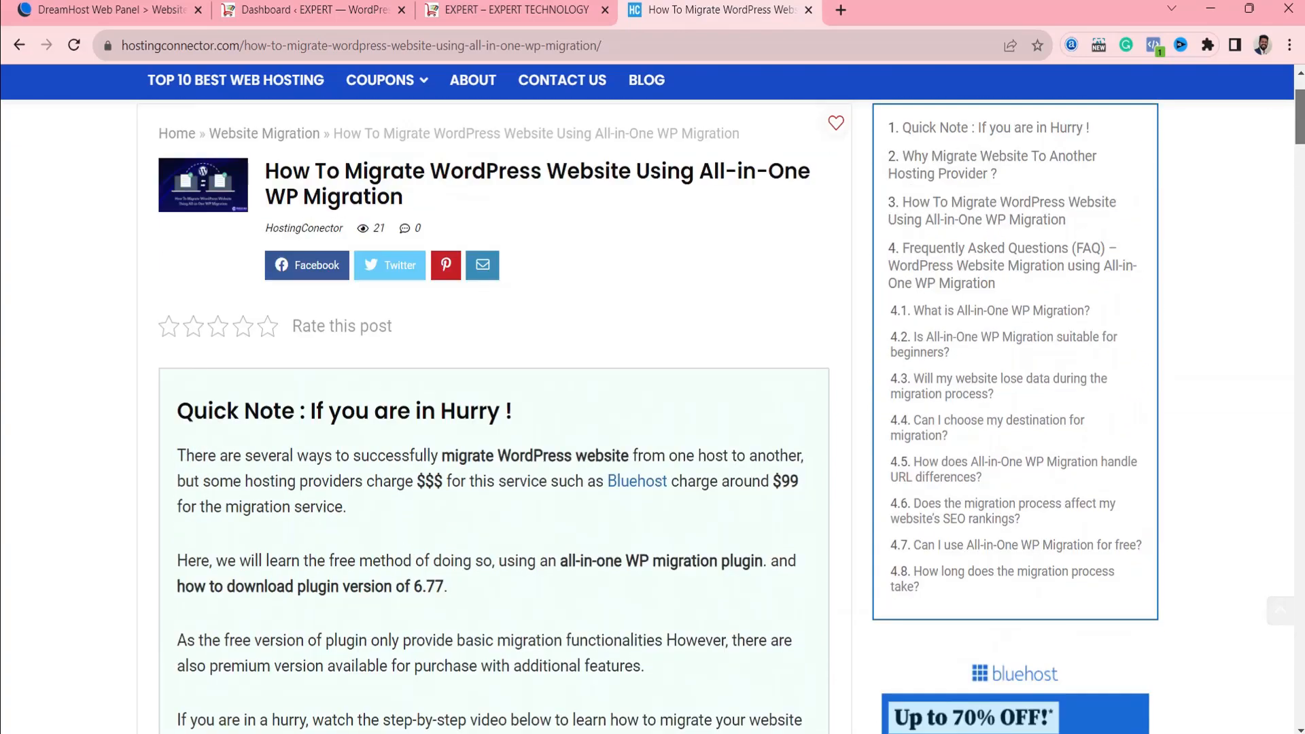
drag(1299, 130, 1299, 294)
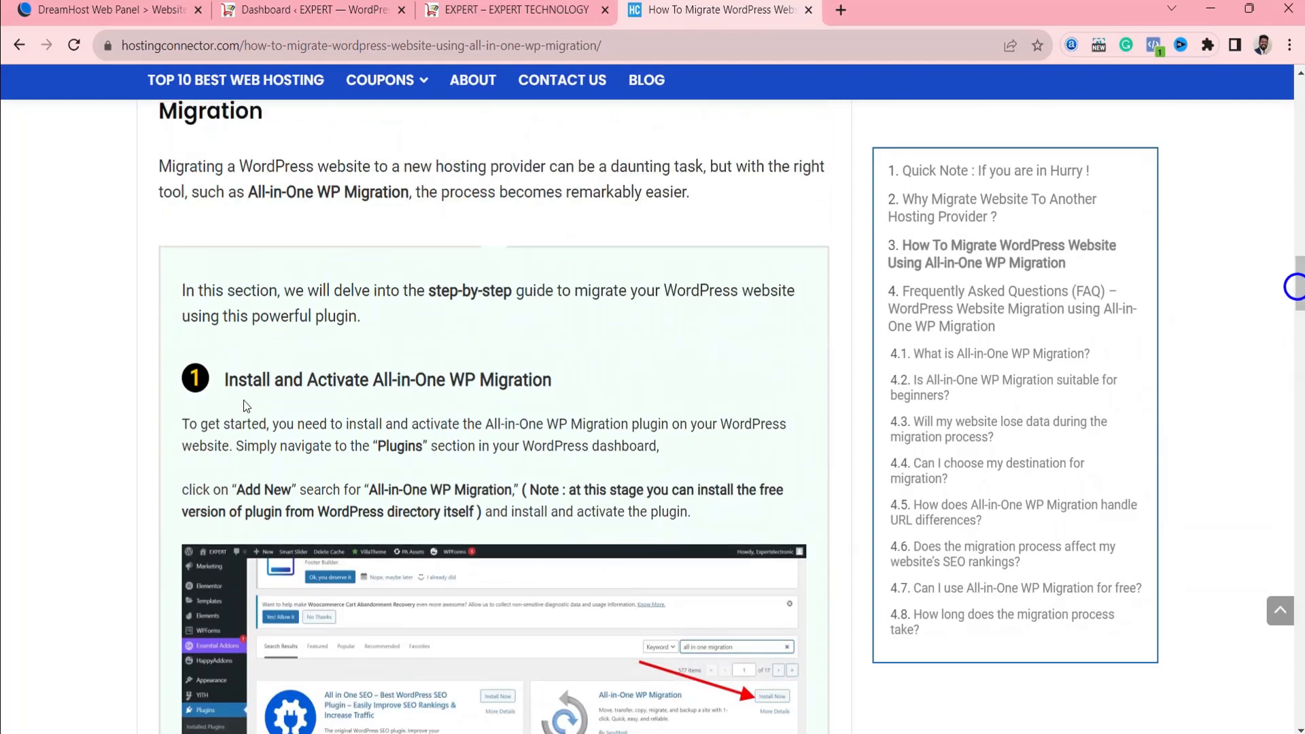
drag(225, 376, 541, 376)
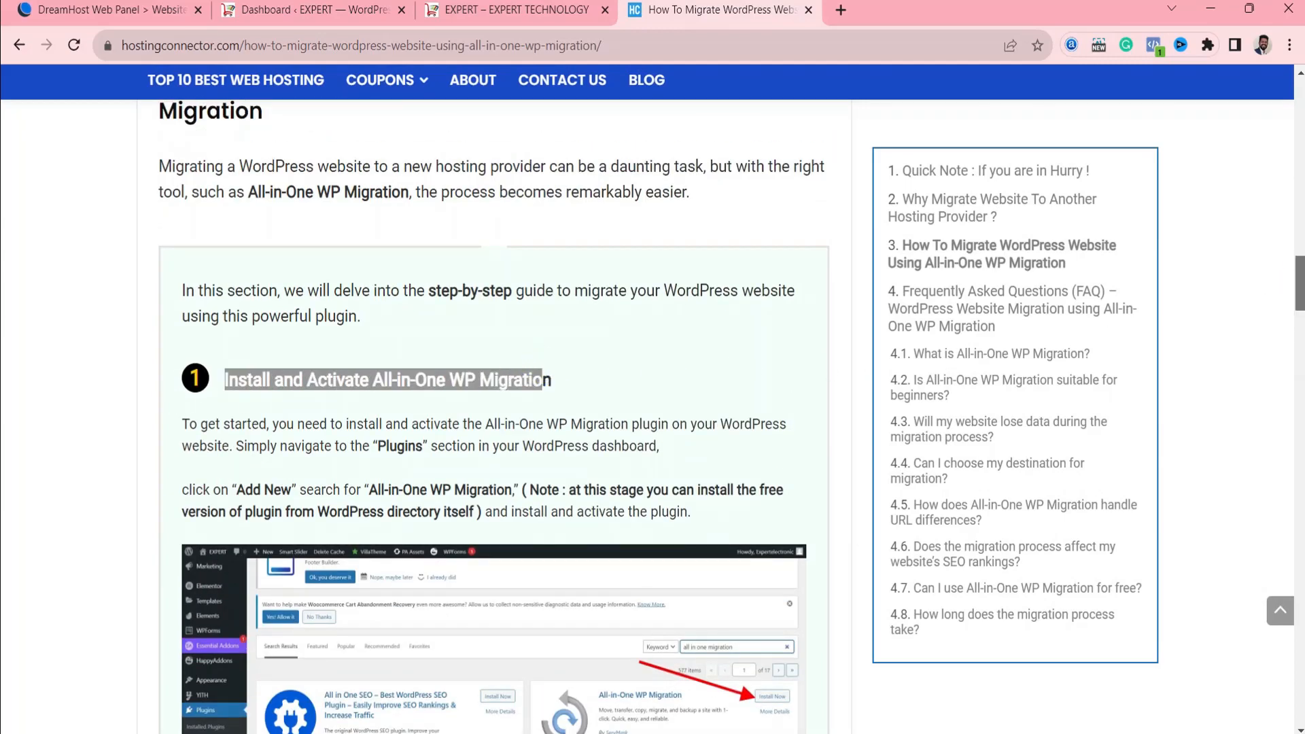
drag(1300, 286, 1301, 297)
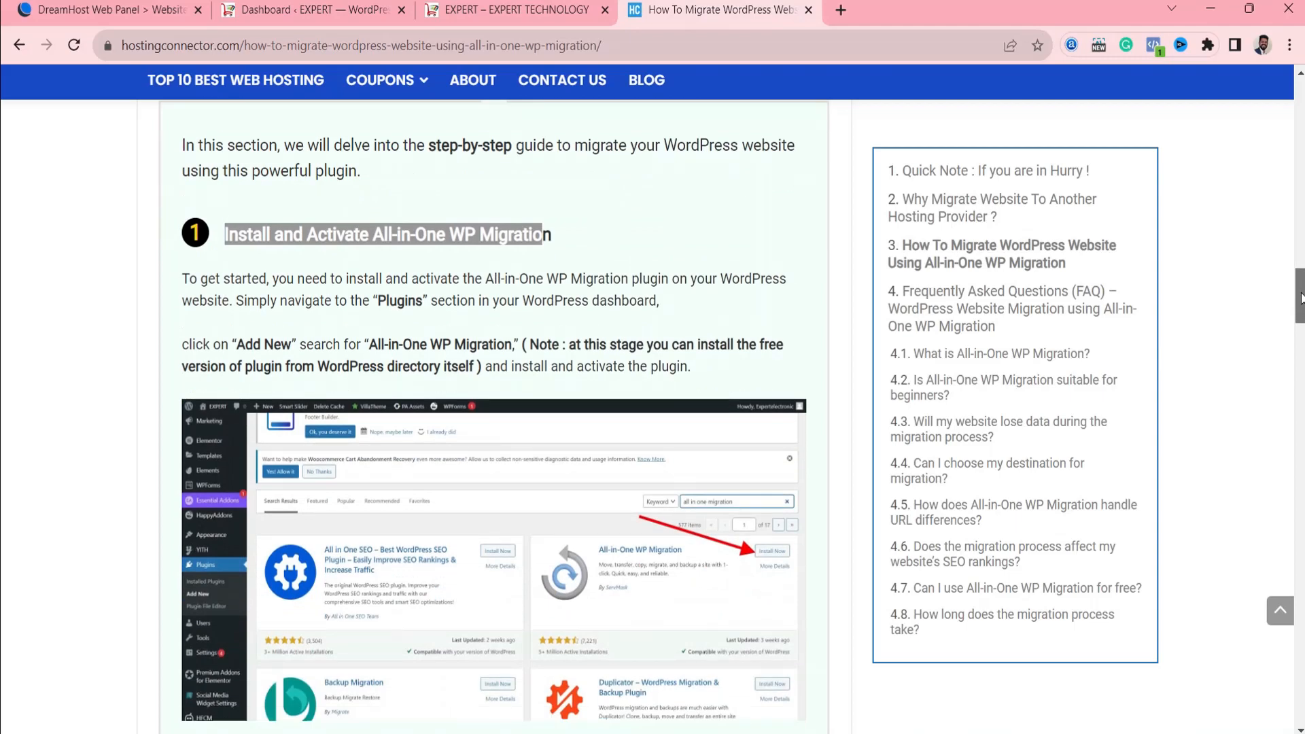
drag(1300, 297, 1300, 117)
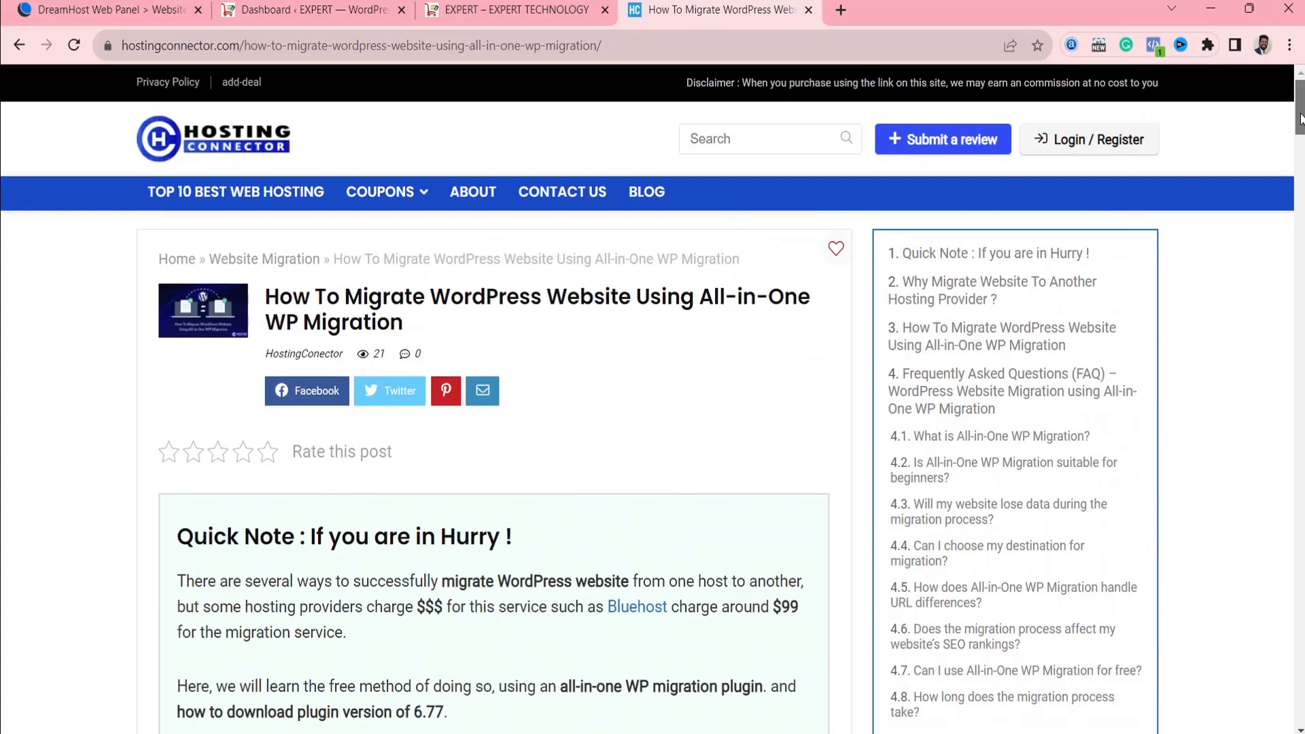
drag(1301, 121, 1291, 238)
Look over the EXPERT storefront, the WordPress plugins list and Bluehost portal of the other host, and the DreamHost website panel.
click(445, 10)
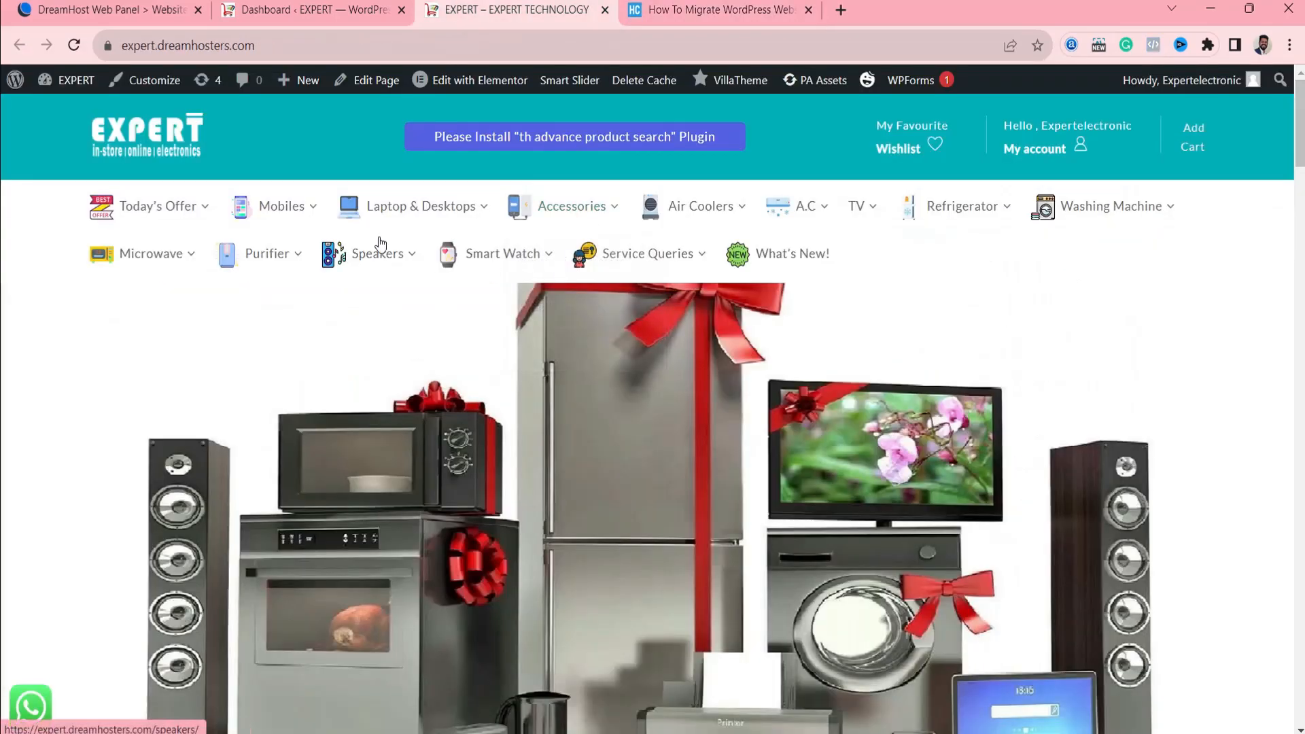
mouse_move(1291, 151)
mouse_down()
mouse_move(1290, 399)
mouse_move(1290, 143)
mouse_up()
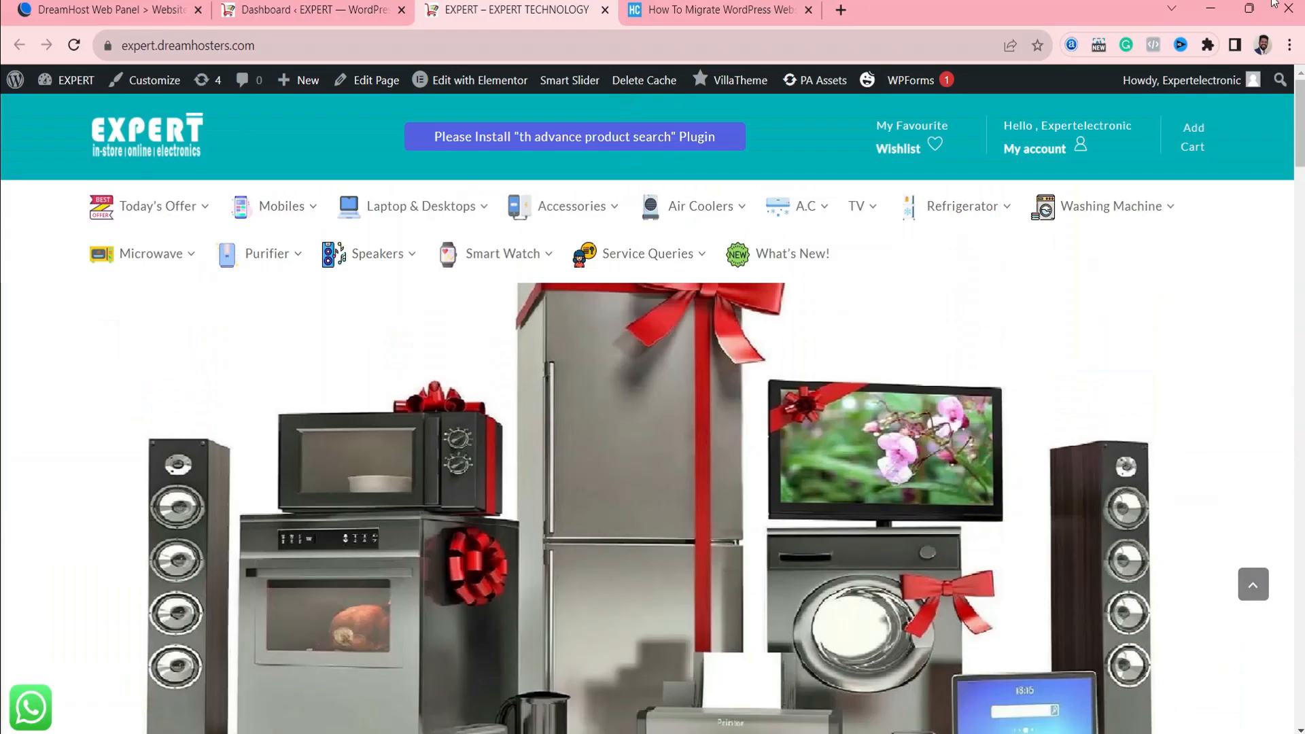
click(141, 9)
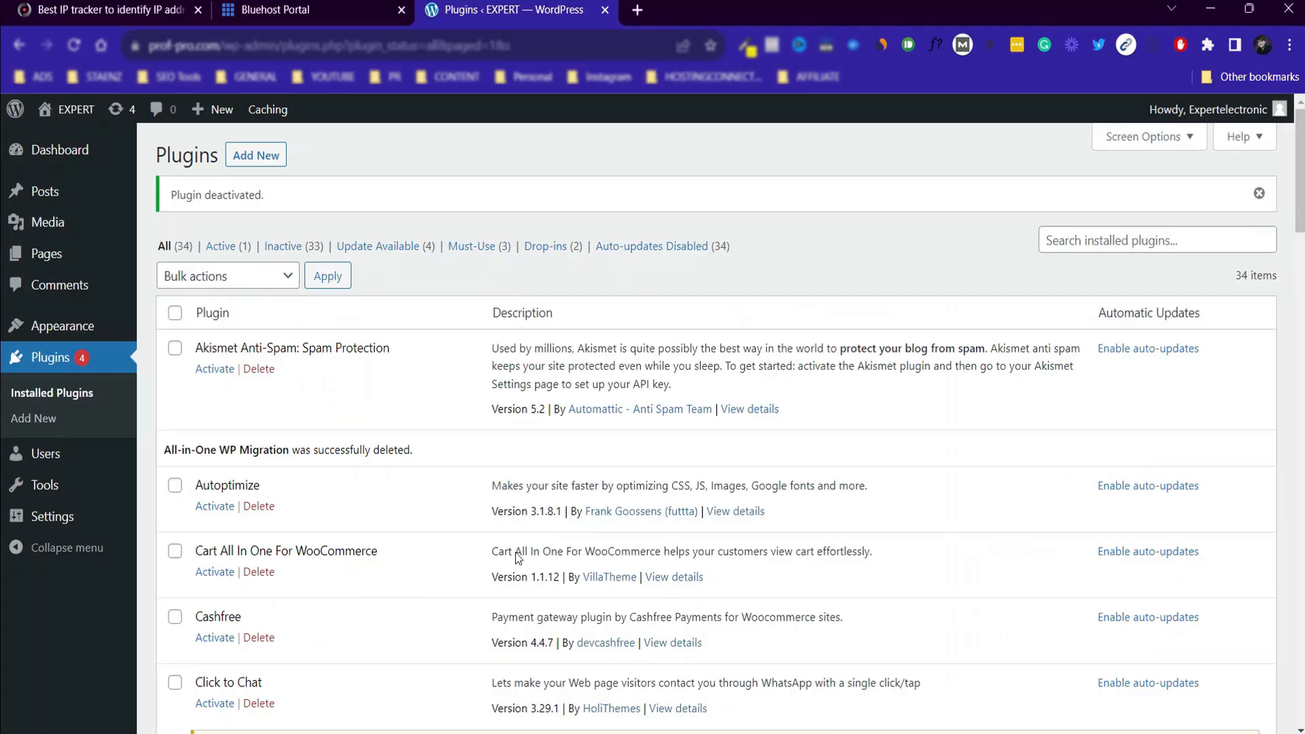
click(234, 12)
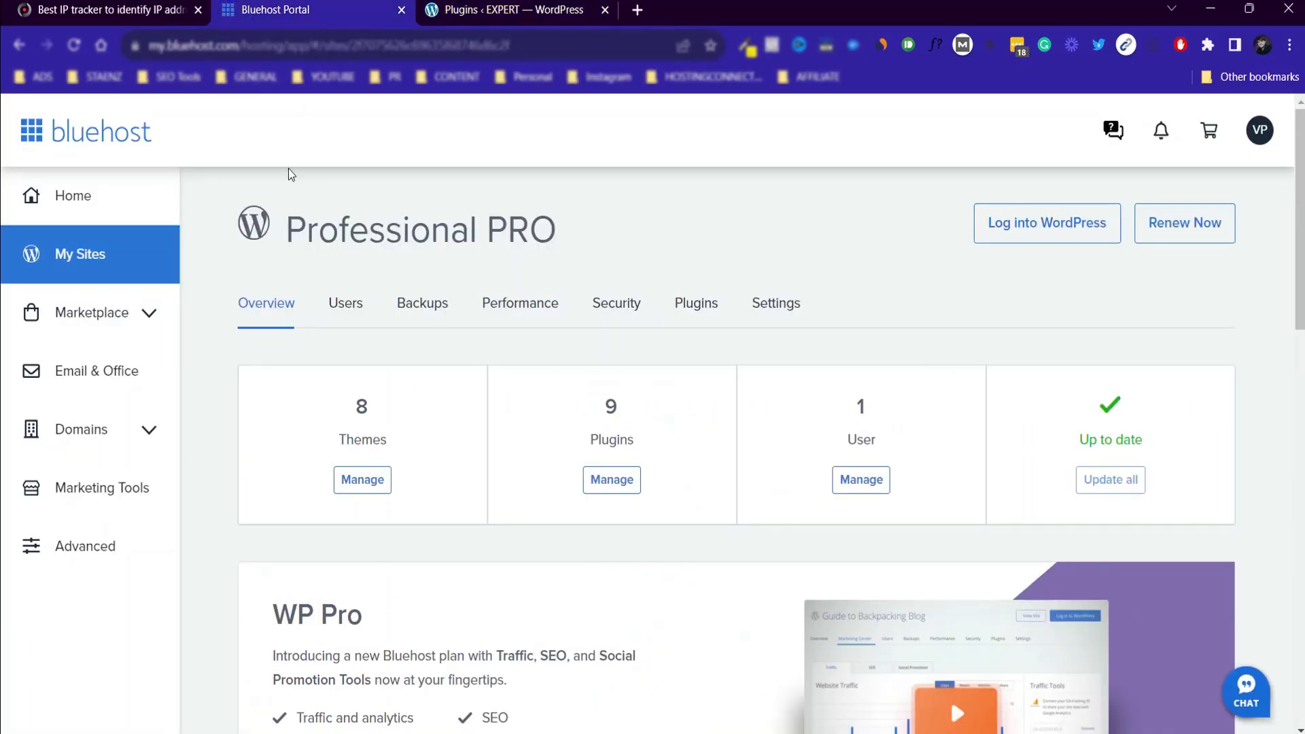
click(455, 8)
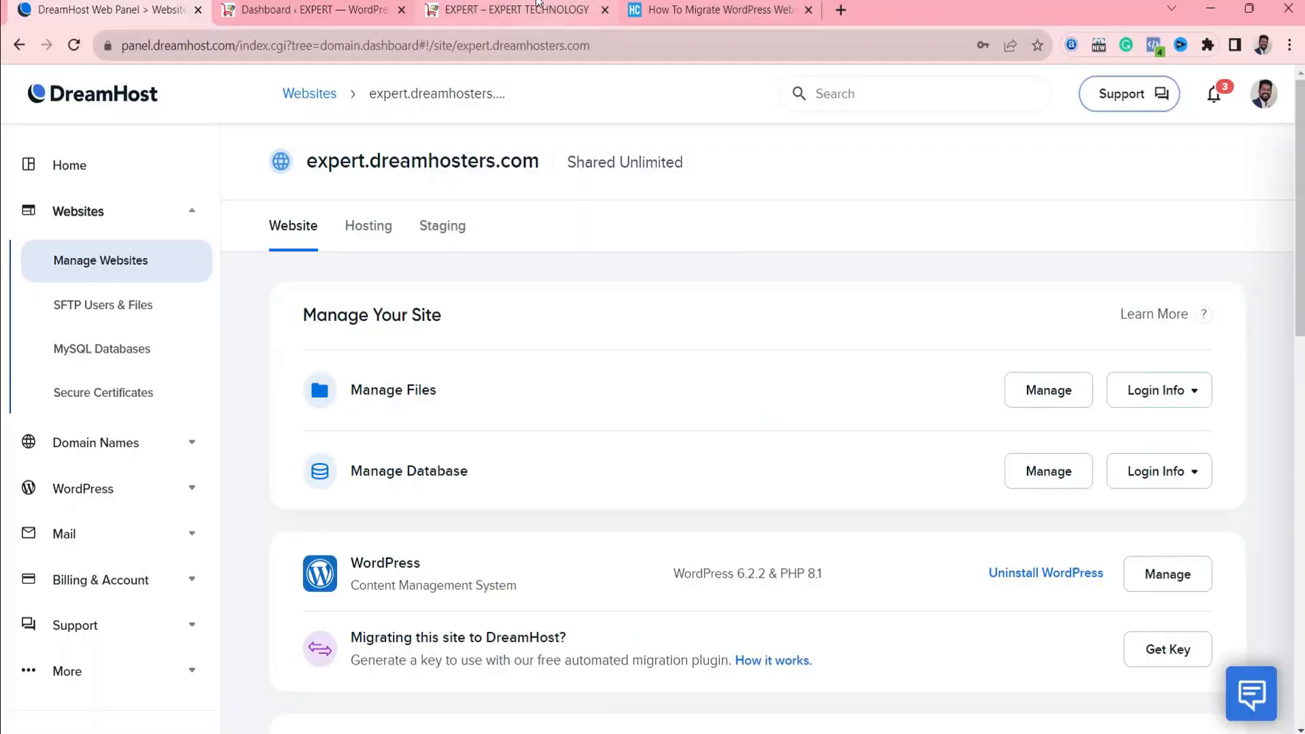
click(516, 9)
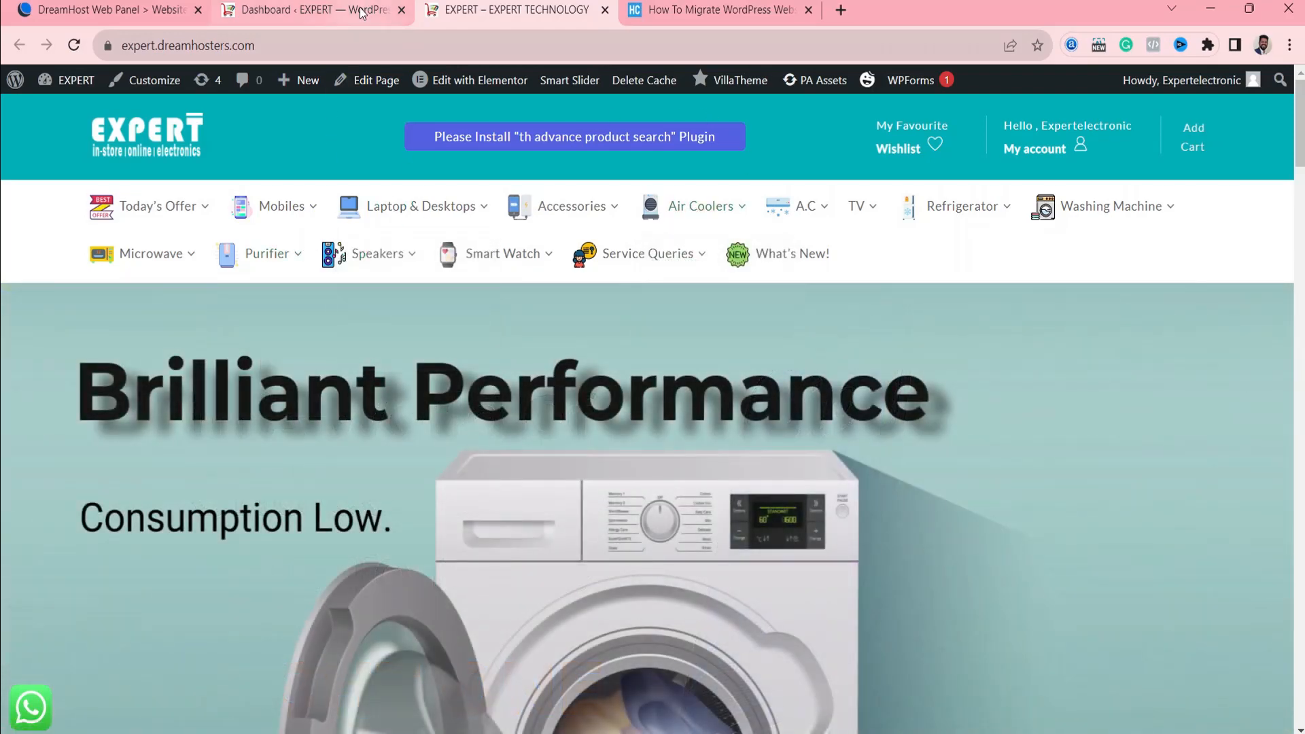
Open the page for adding new plugins in the WordPress dashboard of the DreamHost-hosted EXPERT site.
click(306, 9)
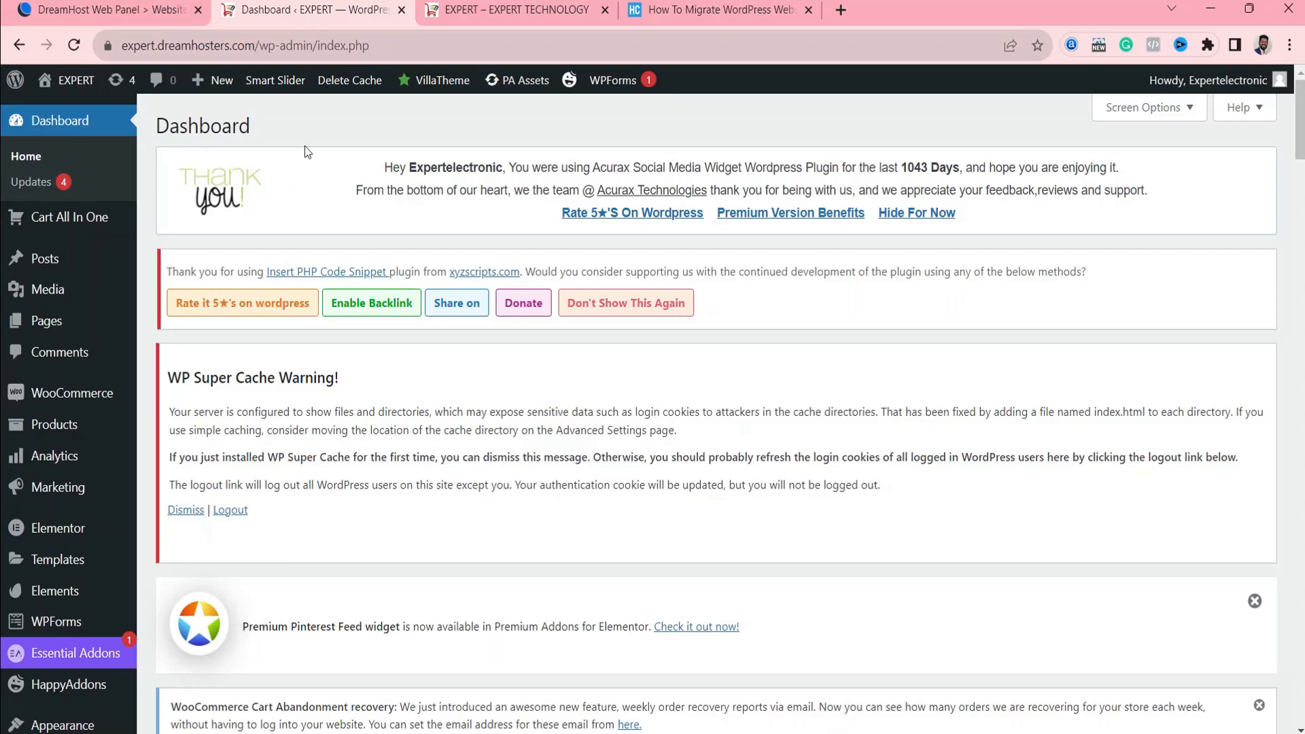
scroll(716, 413, down, 1)
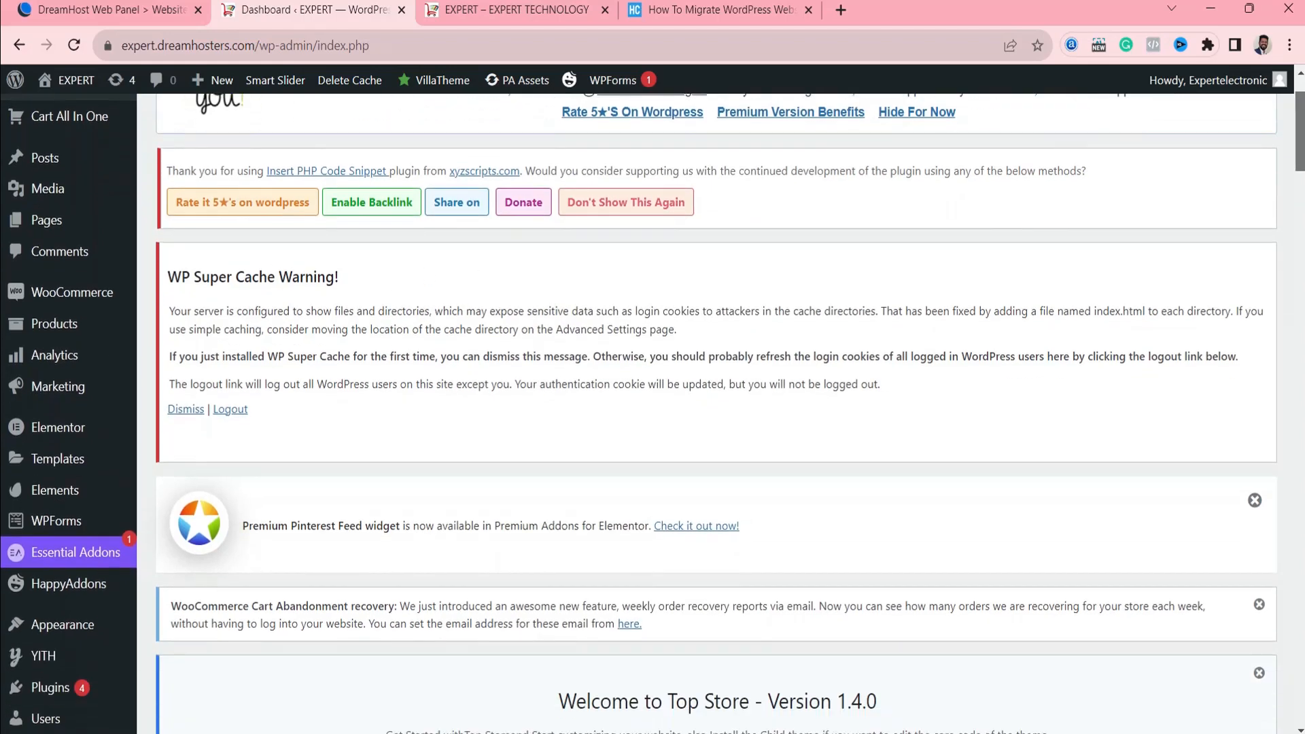
scroll(716, 413, down, 2)
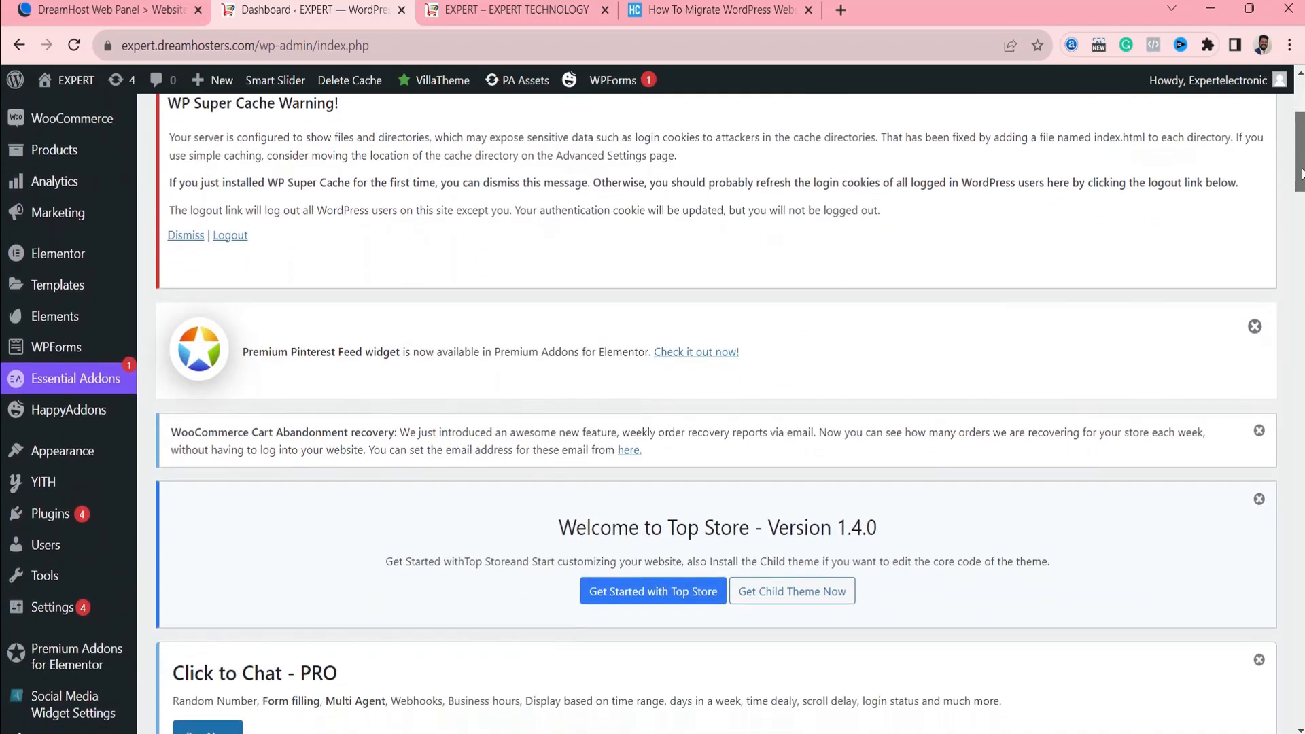
mouse_move(28, 430)
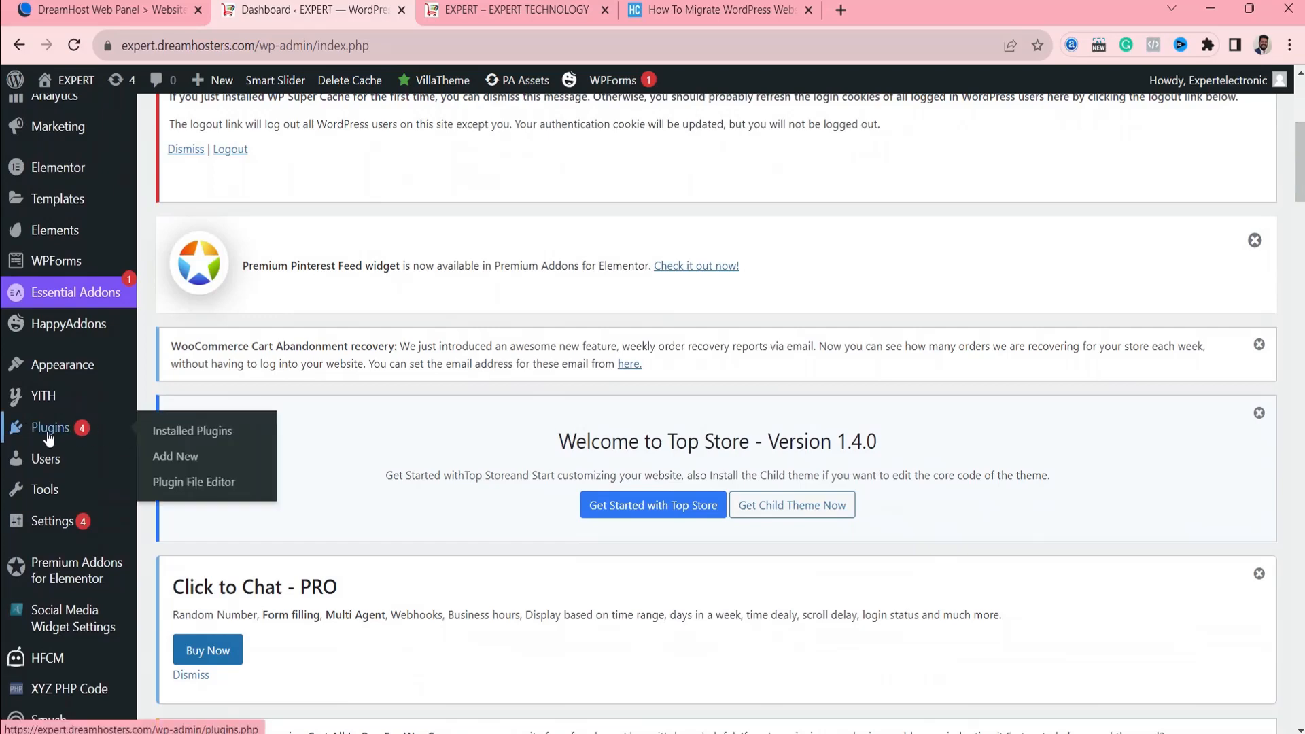
click(175, 456)
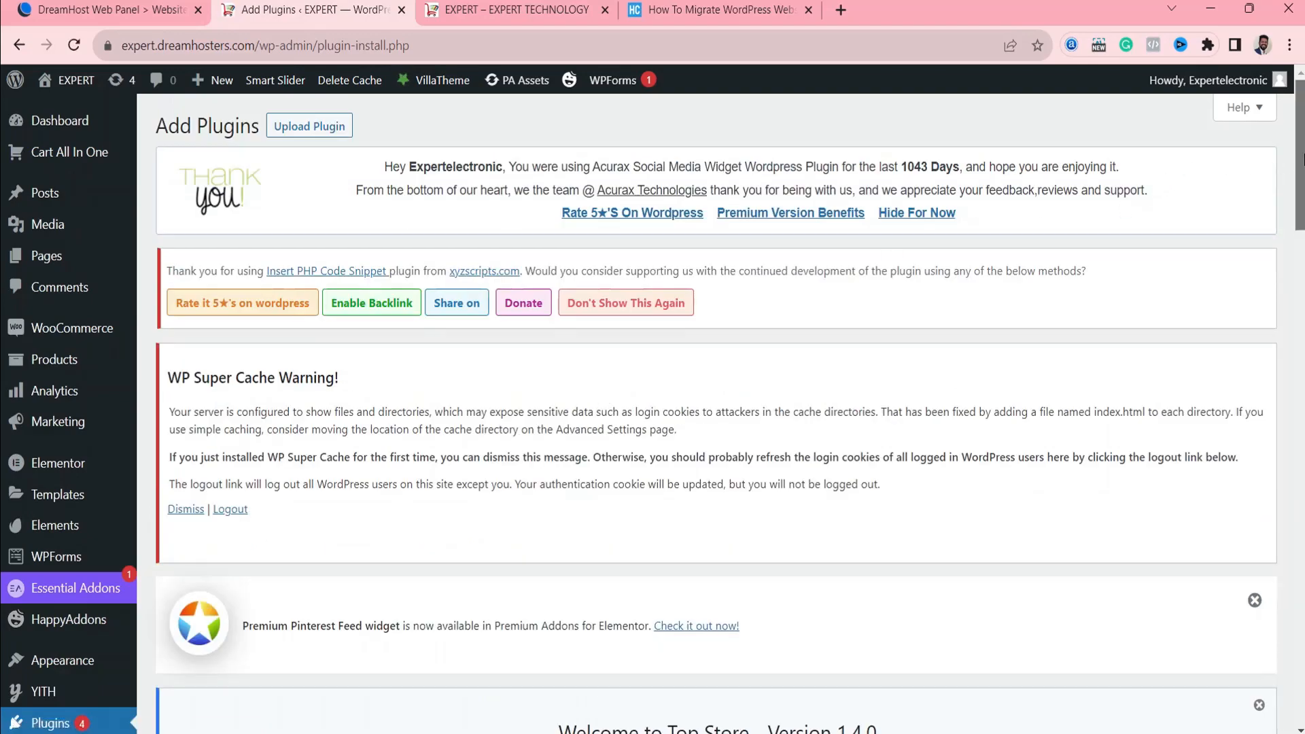
Search the plugin directory for "all in one wp migration" and install the All-in-One WP Migration plugin by ServMask.
drag(1298, 164, 1296, 387)
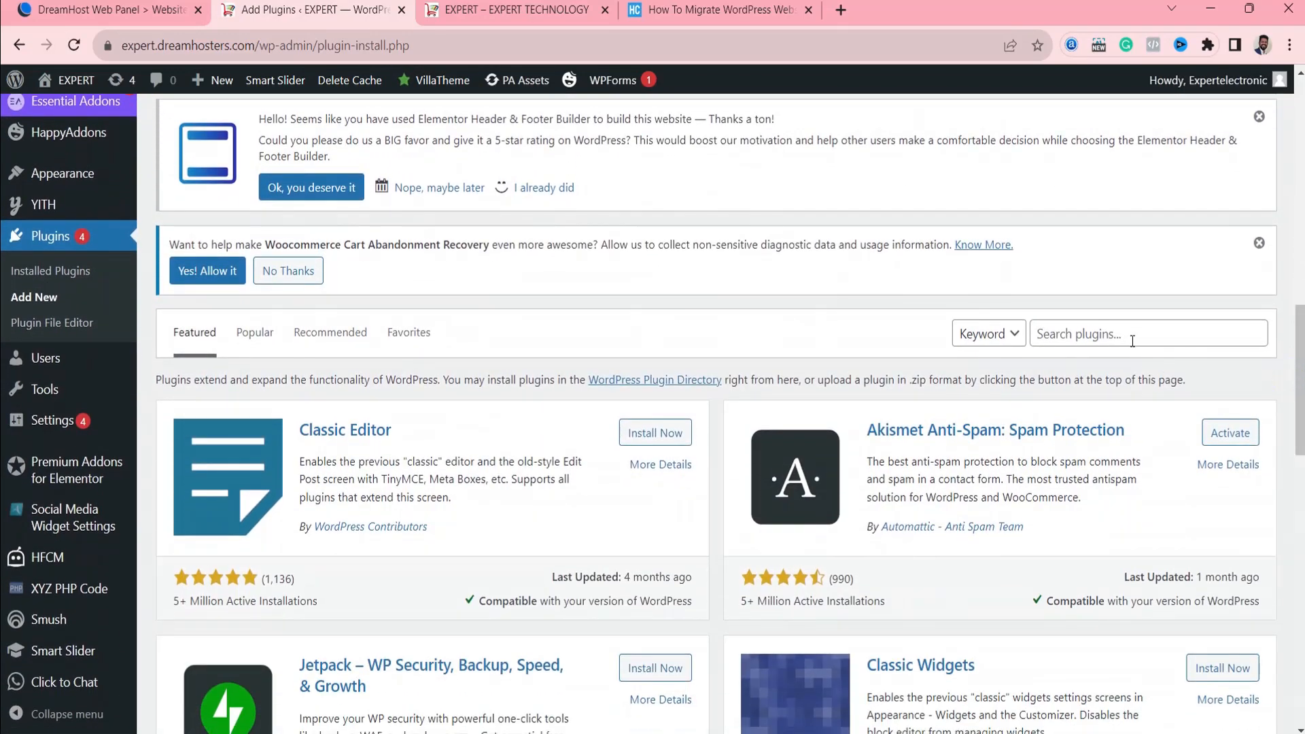
click(1126, 334)
text(all)
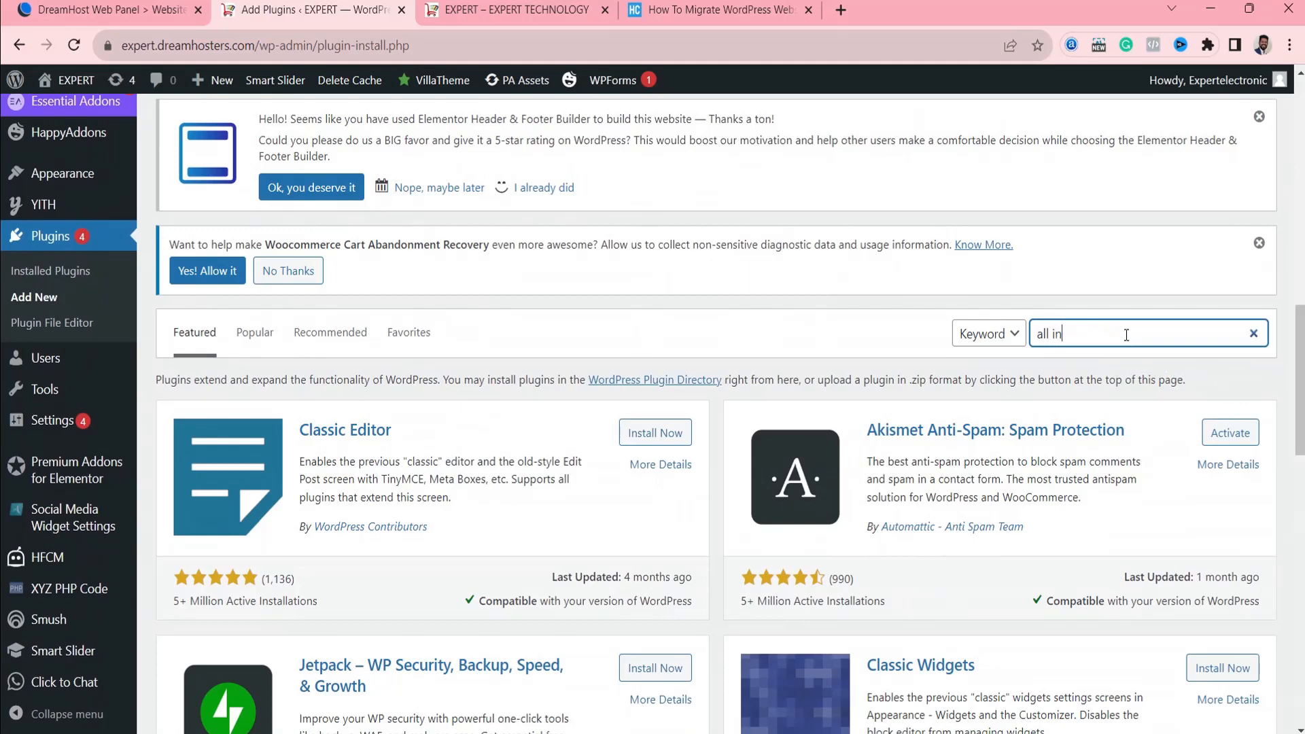
text( in)
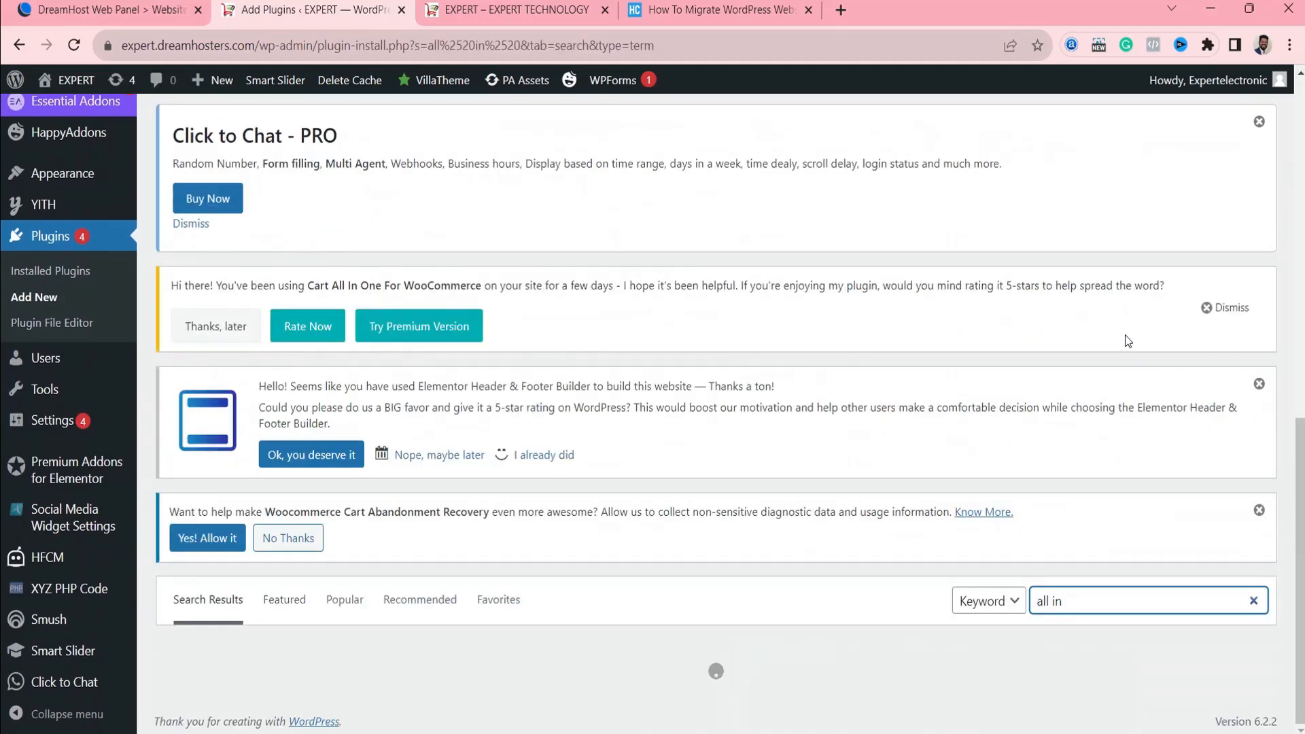
text( one wp migration)
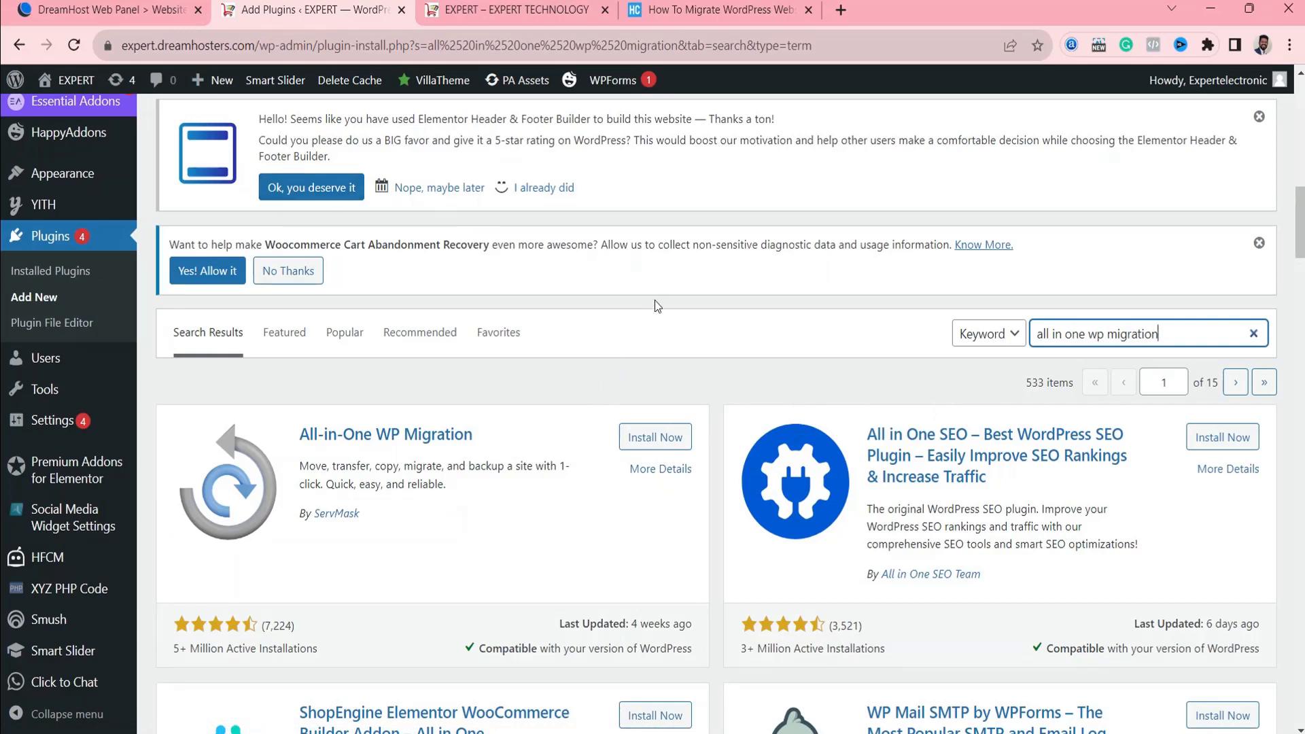
click(625, 436)
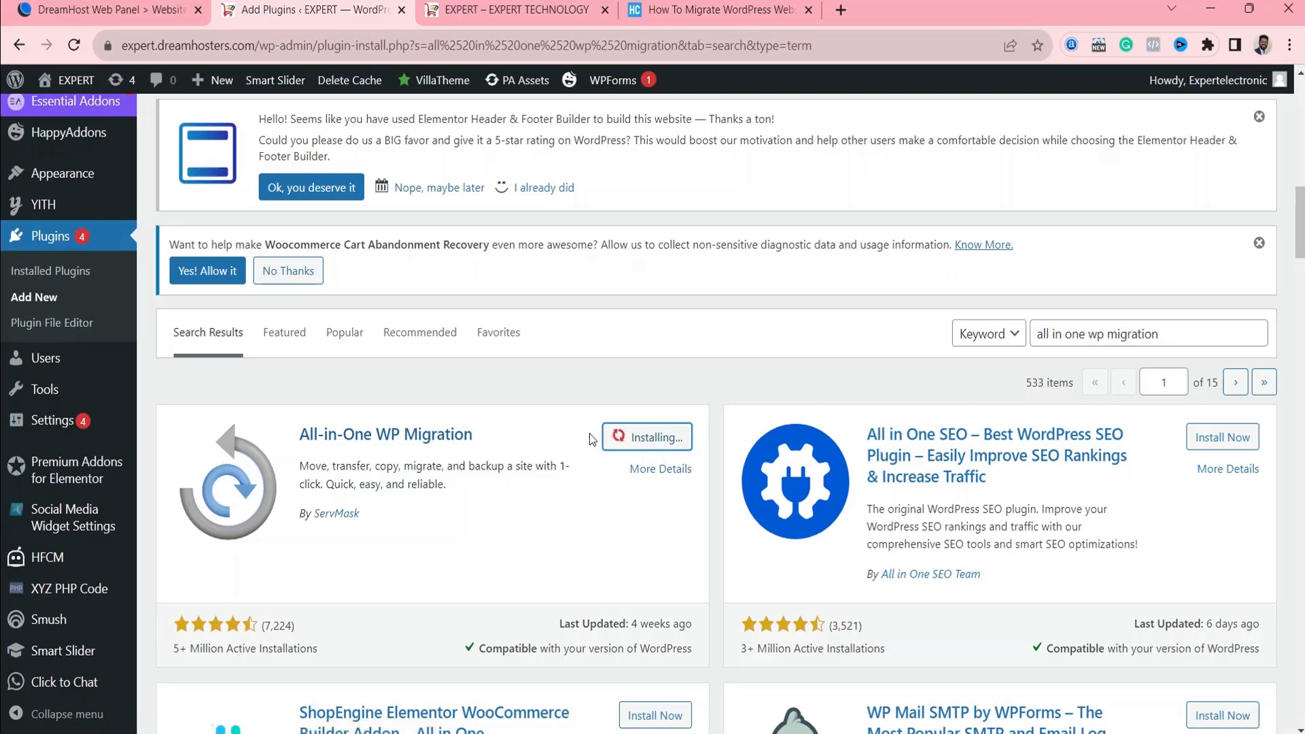
Check the guide's section on installing and activating the plugin, and activate All-in-One WP Migration on the EXPERT site.
click(644, 16)
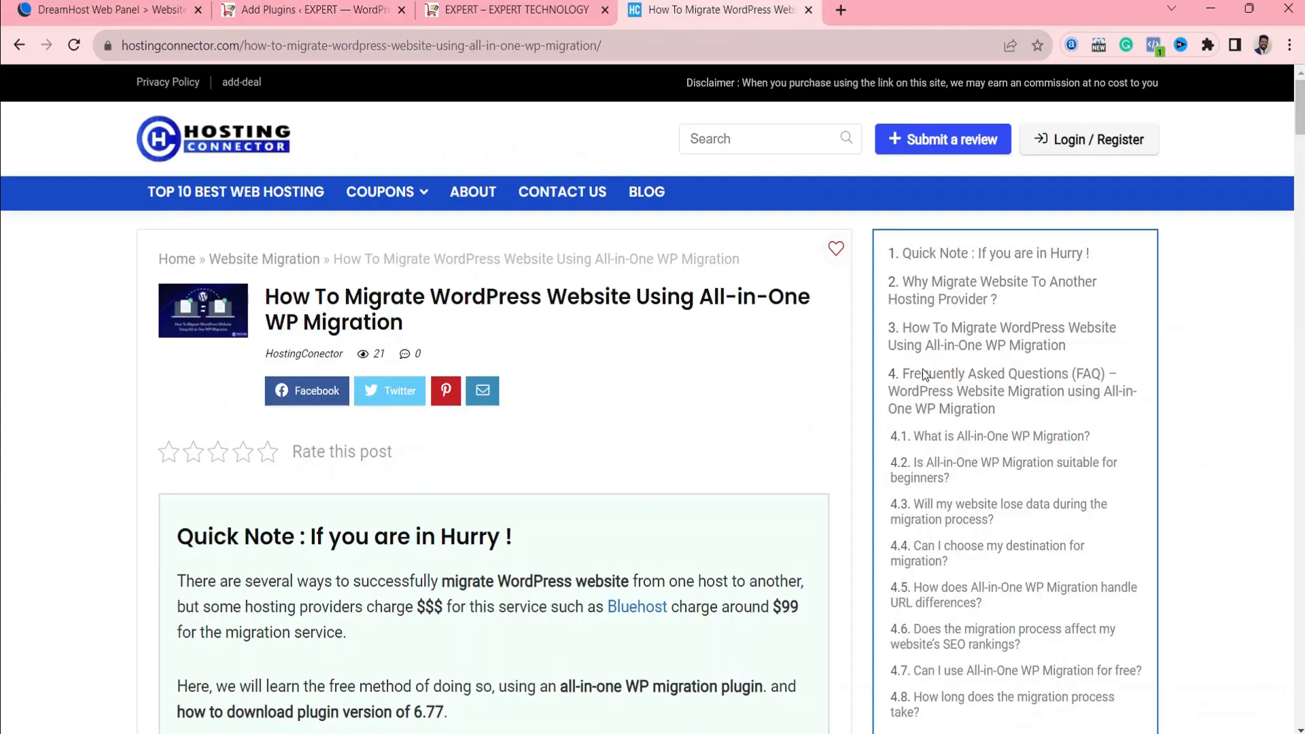
drag(1294, 109, 1291, 299)
click(304, 289)
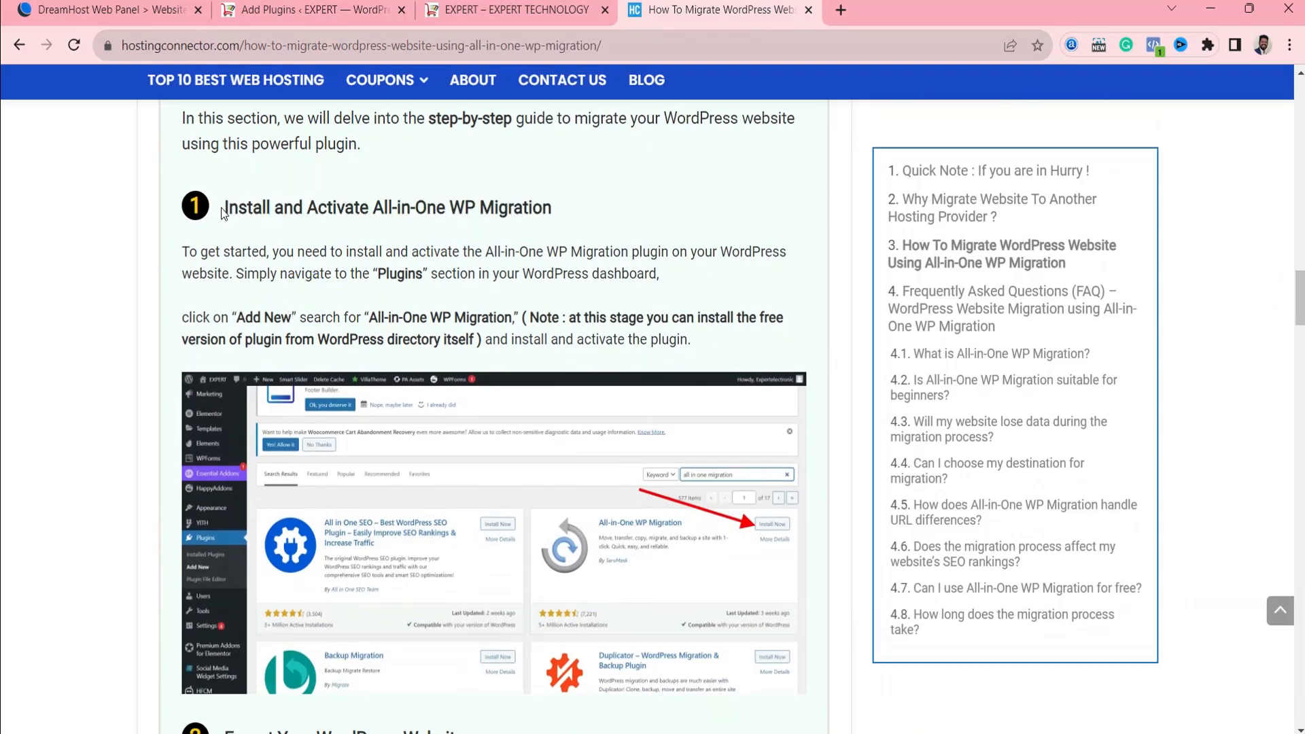
drag(221, 213, 563, 218)
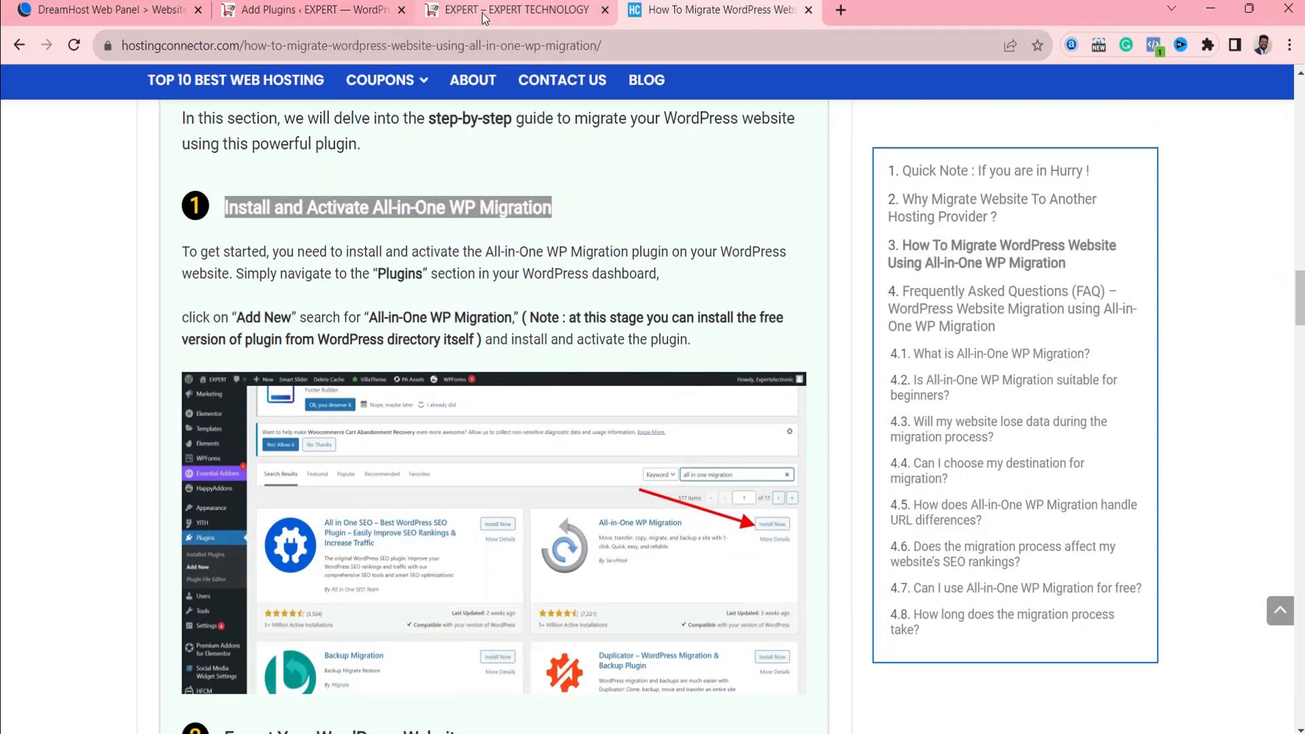
click(355, 11)
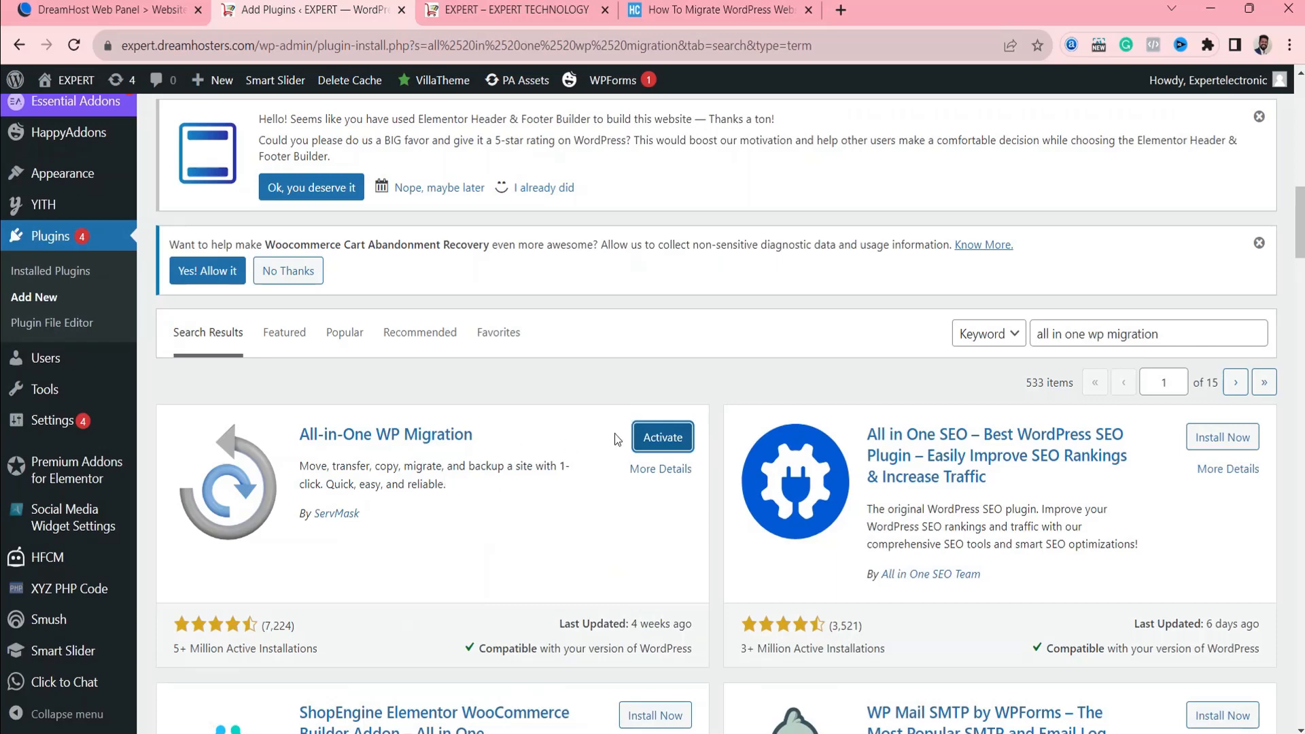
click(663, 437)
Read the guide's second section, on exporting the WordPress website with the activated plugin.
click(717, 9)
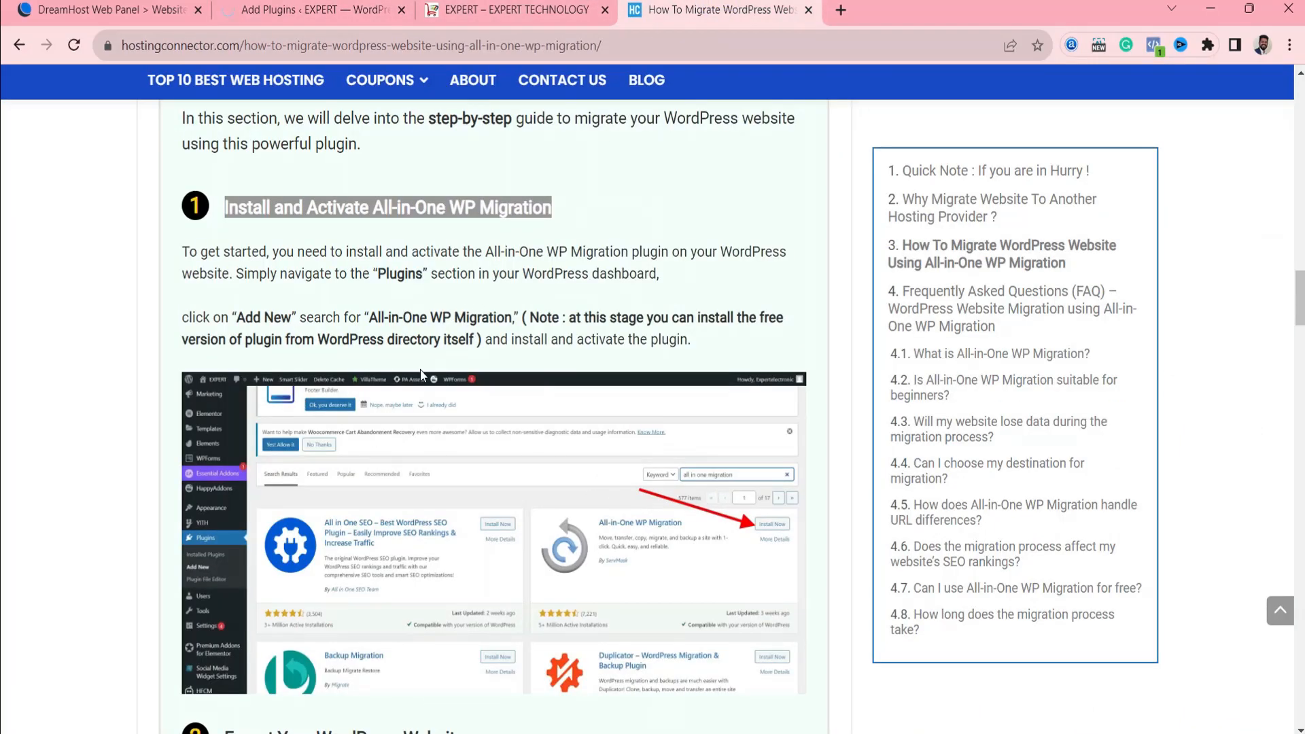
scroll(385, 474, down, 5)
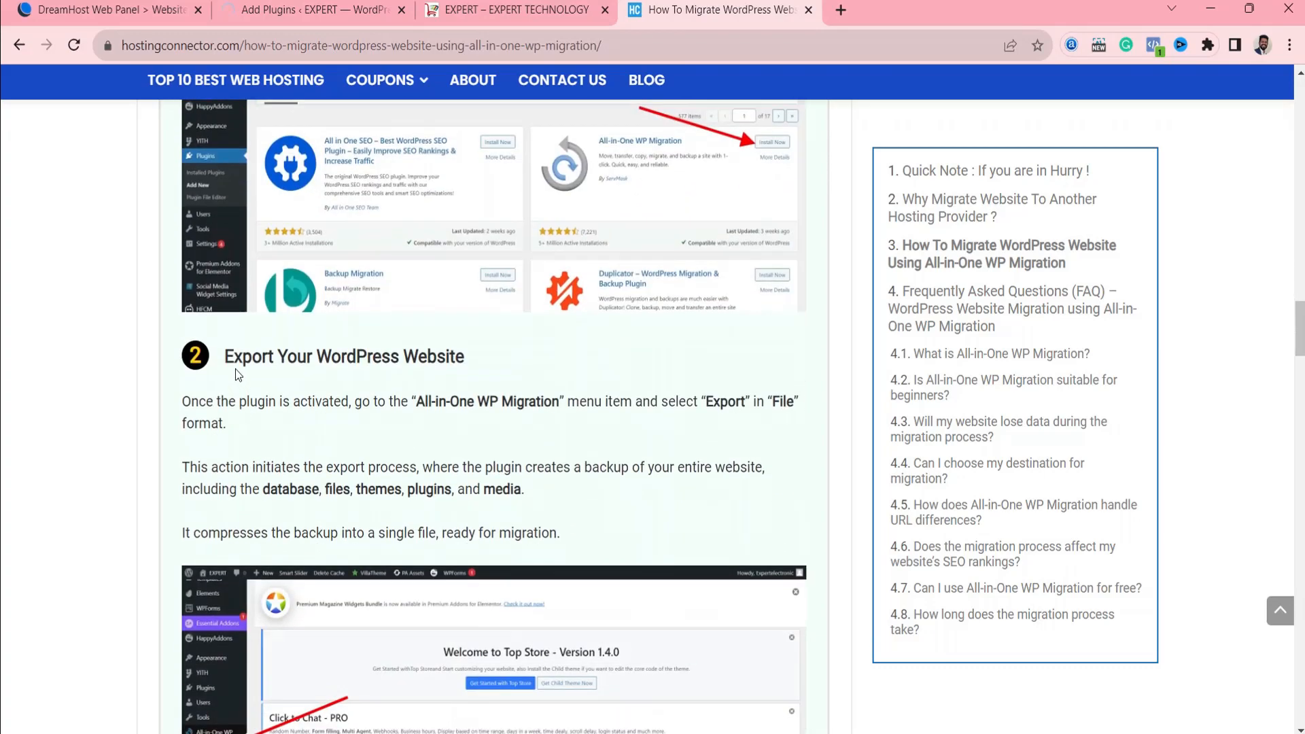
drag(228, 328, 469, 326)
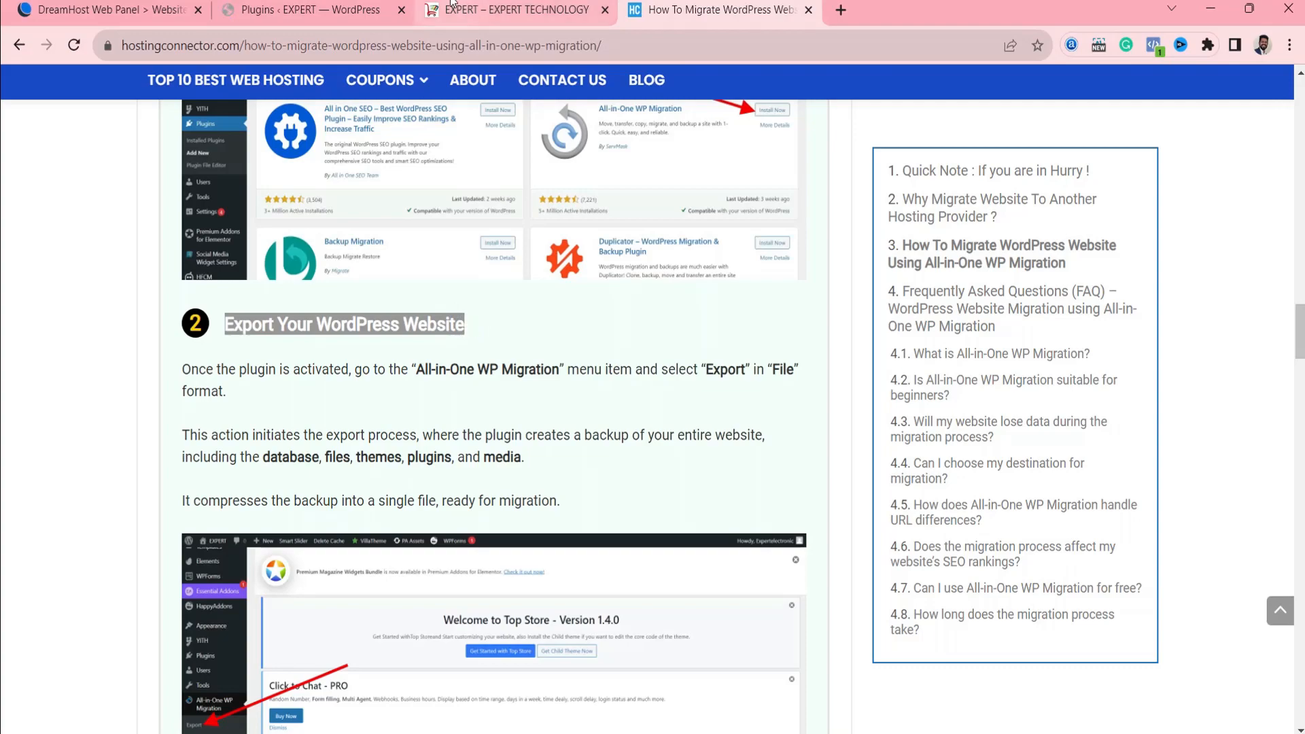
click(309, 10)
scroll(303, 474, down, 4)
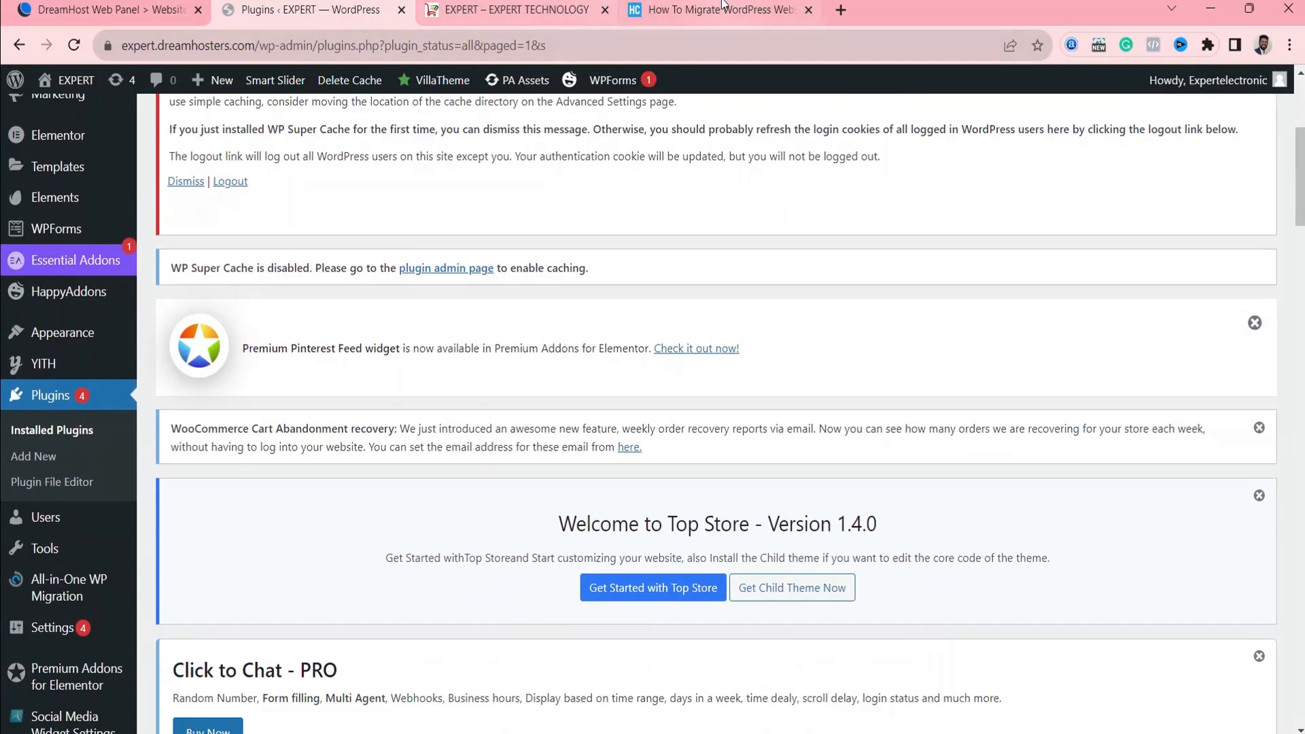
click(713, 10)
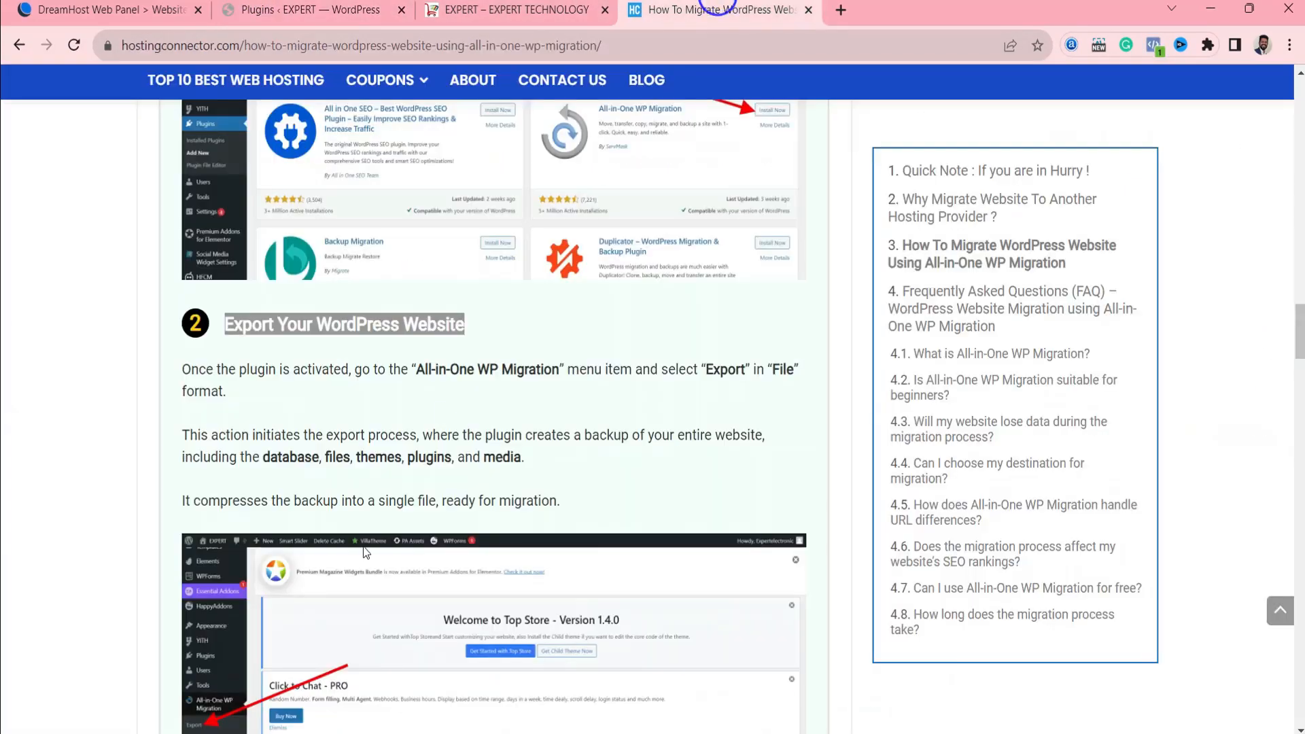
scroll(324, 571, down, 3)
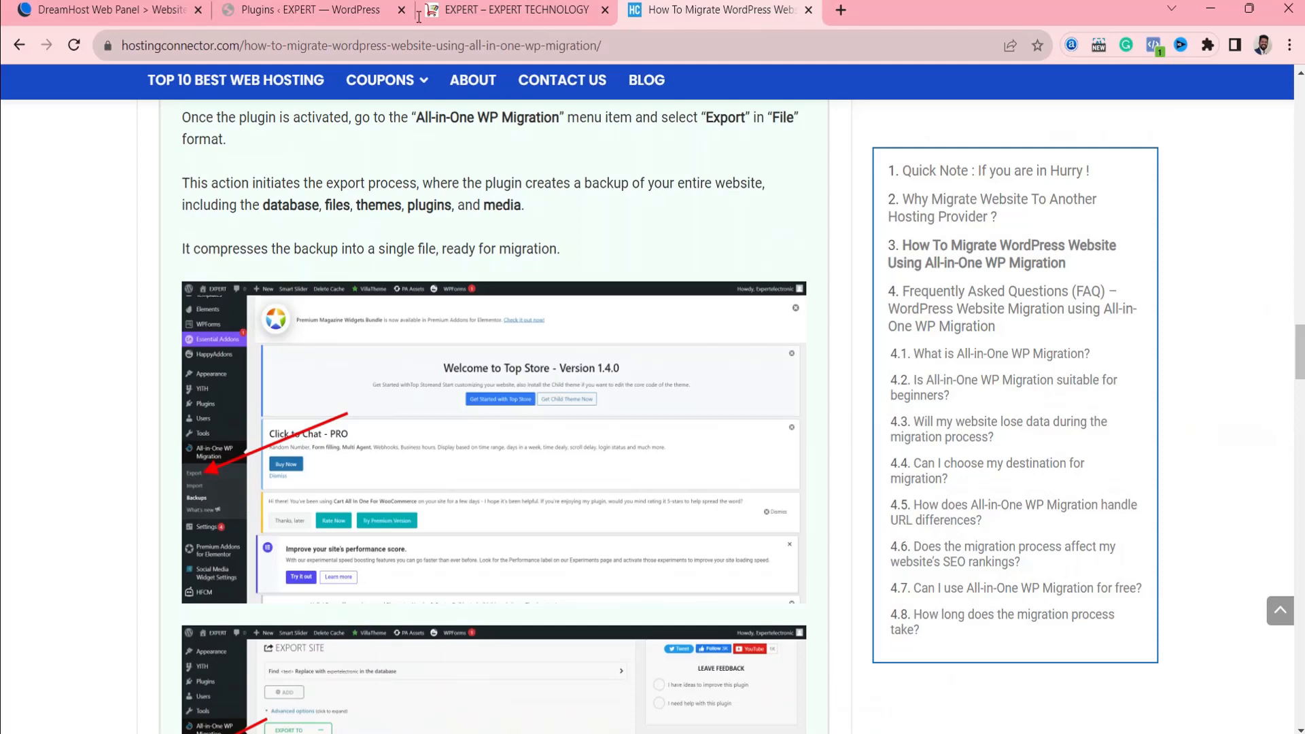
Open the Export page of All-in-One WP Migration on the EXPERT site and go to its Export Site section.
click(309, 10)
mouse_move(57, 593)
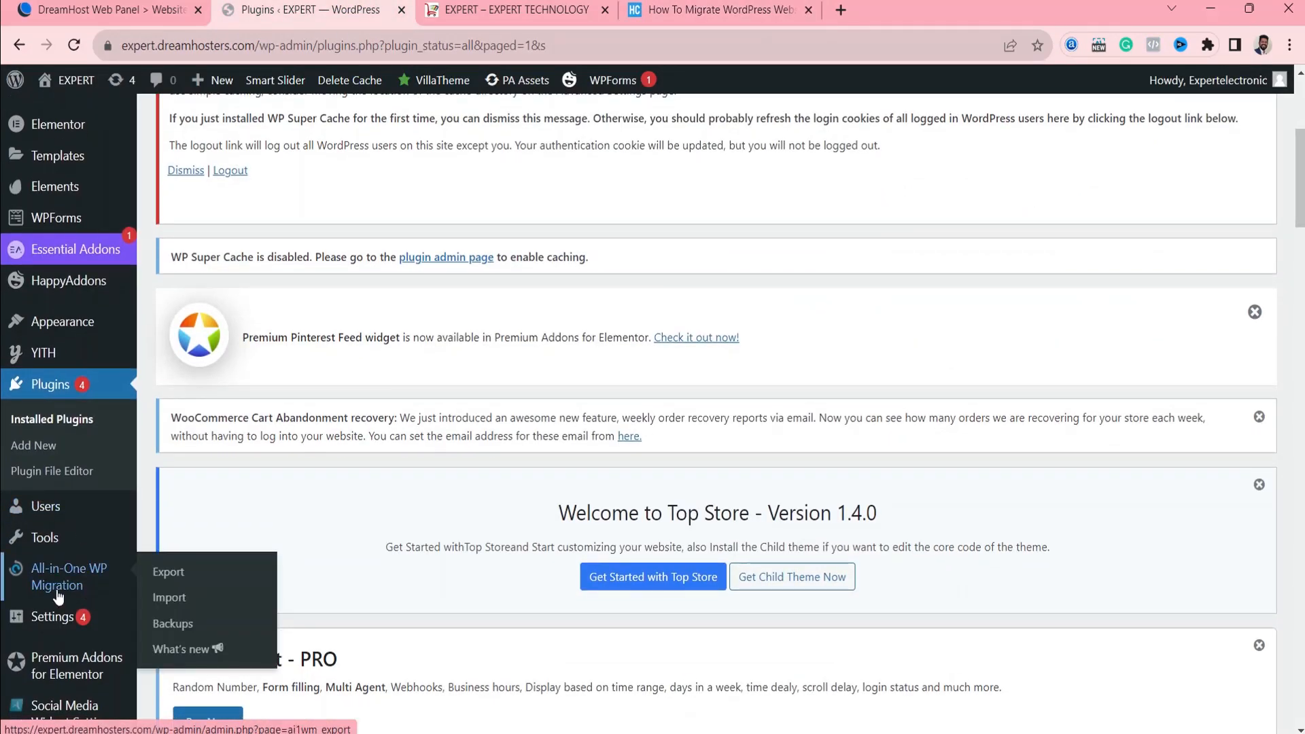
click(161, 574)
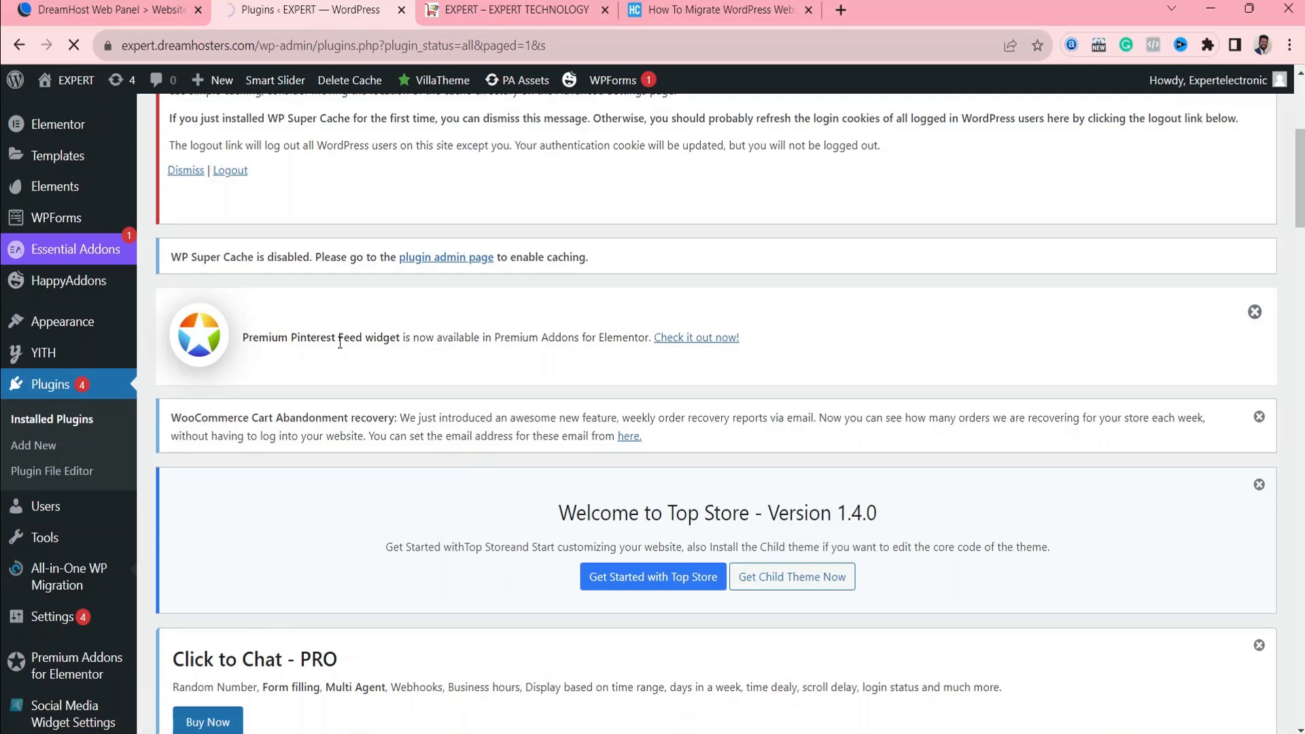
scroll(568, 422, down, 5)
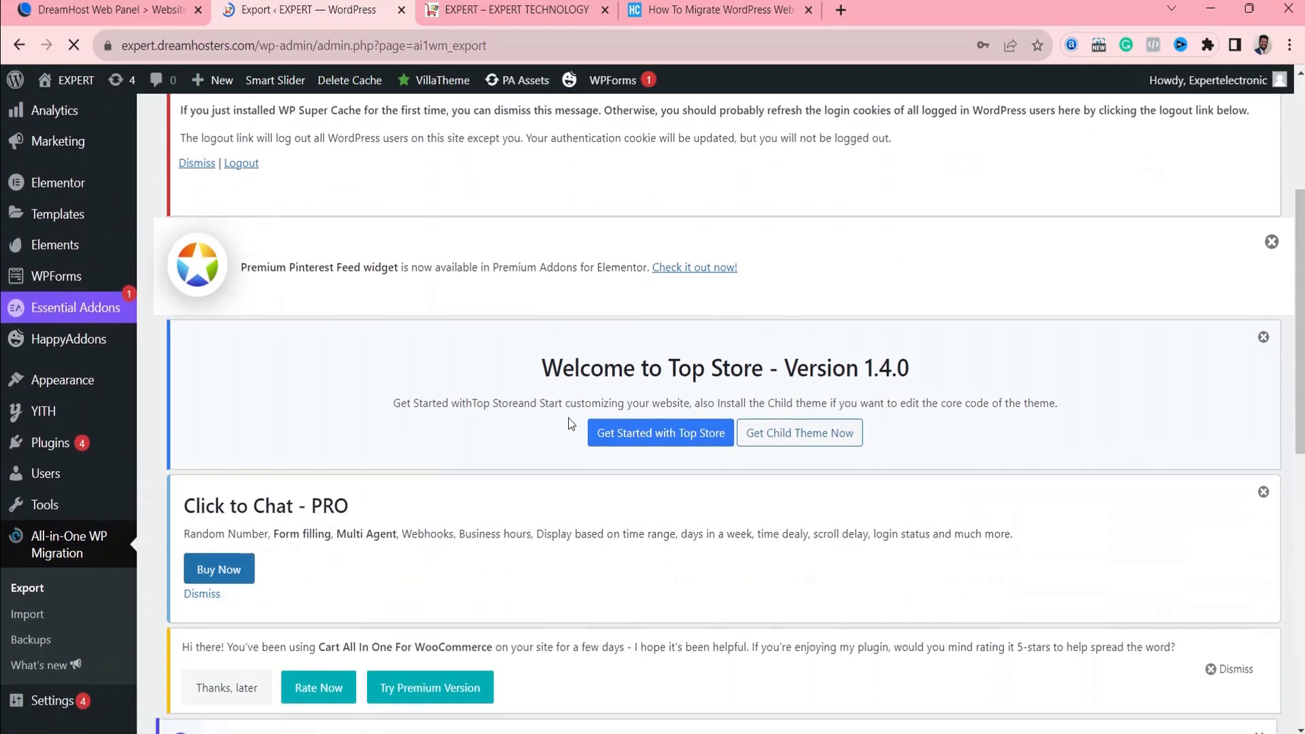
scroll(568, 422, down, 10)
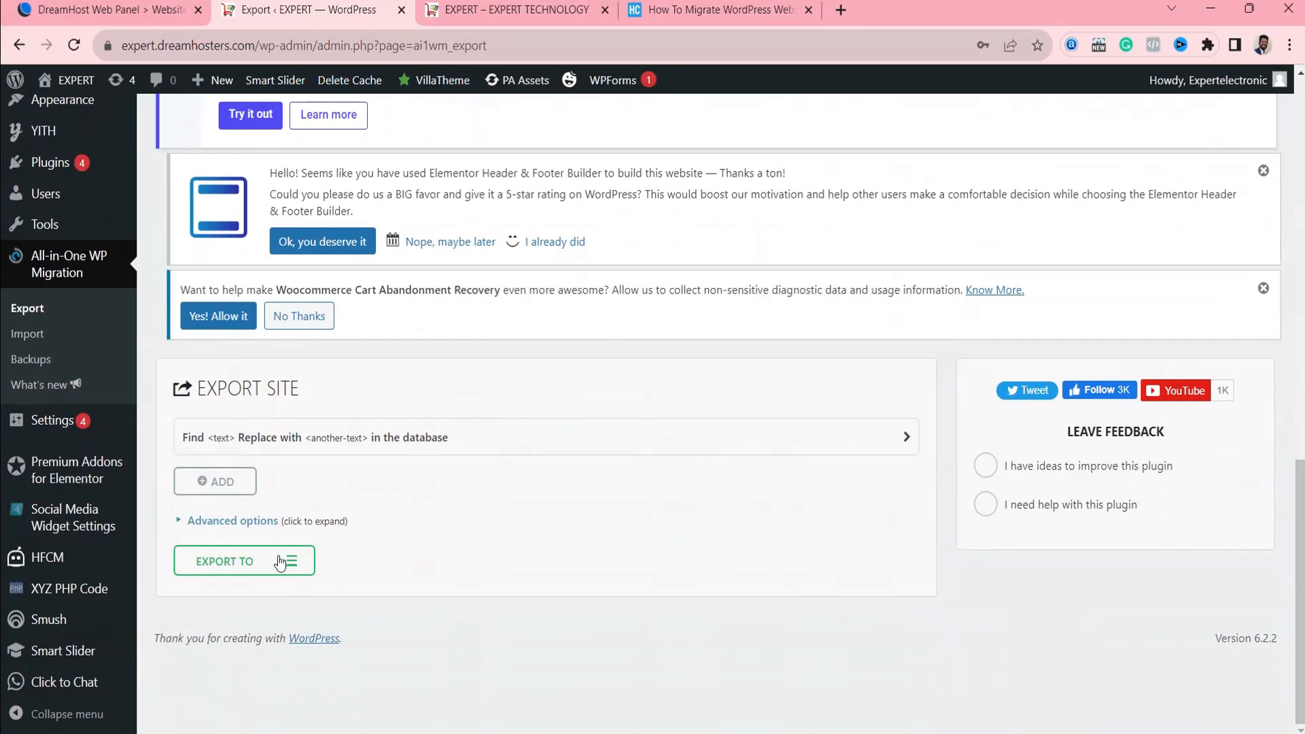
Check the guide's screenshots of the export options and start exporting the EXPERT site to a file.
click(679, 10)
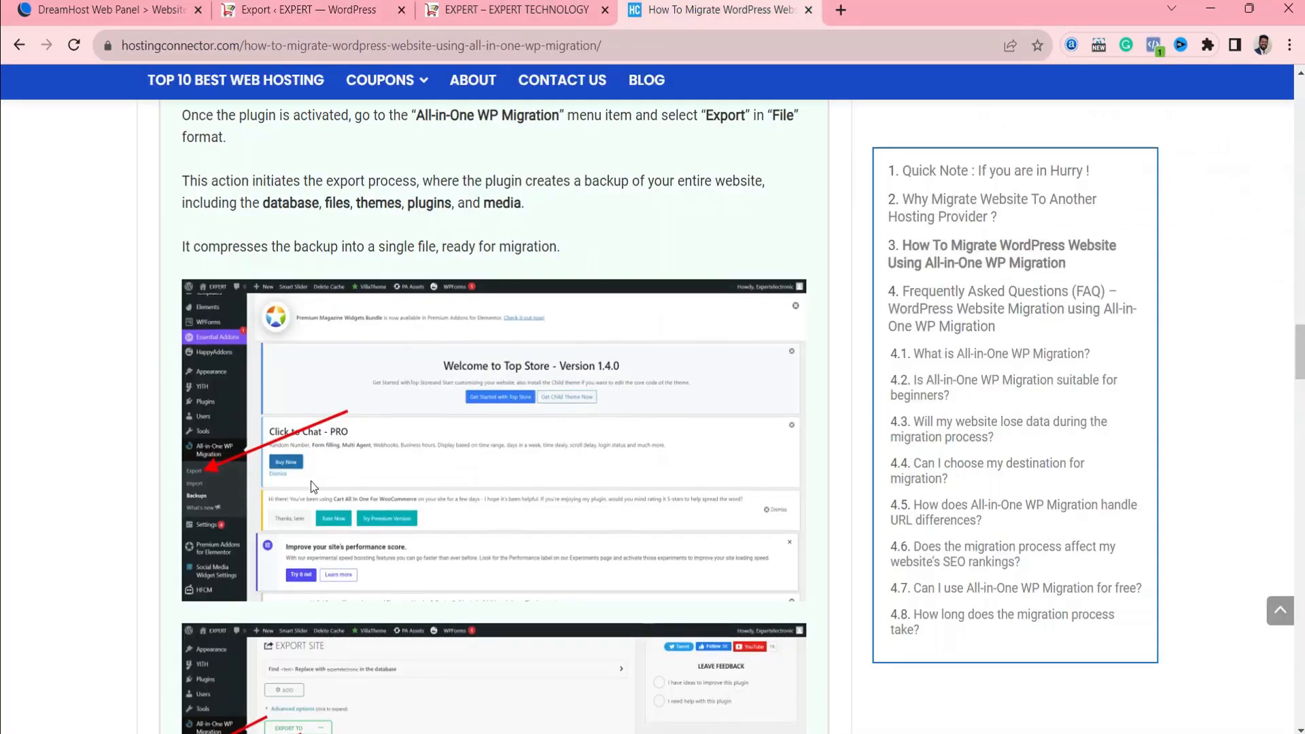
scroll(313, 486, down, 4)
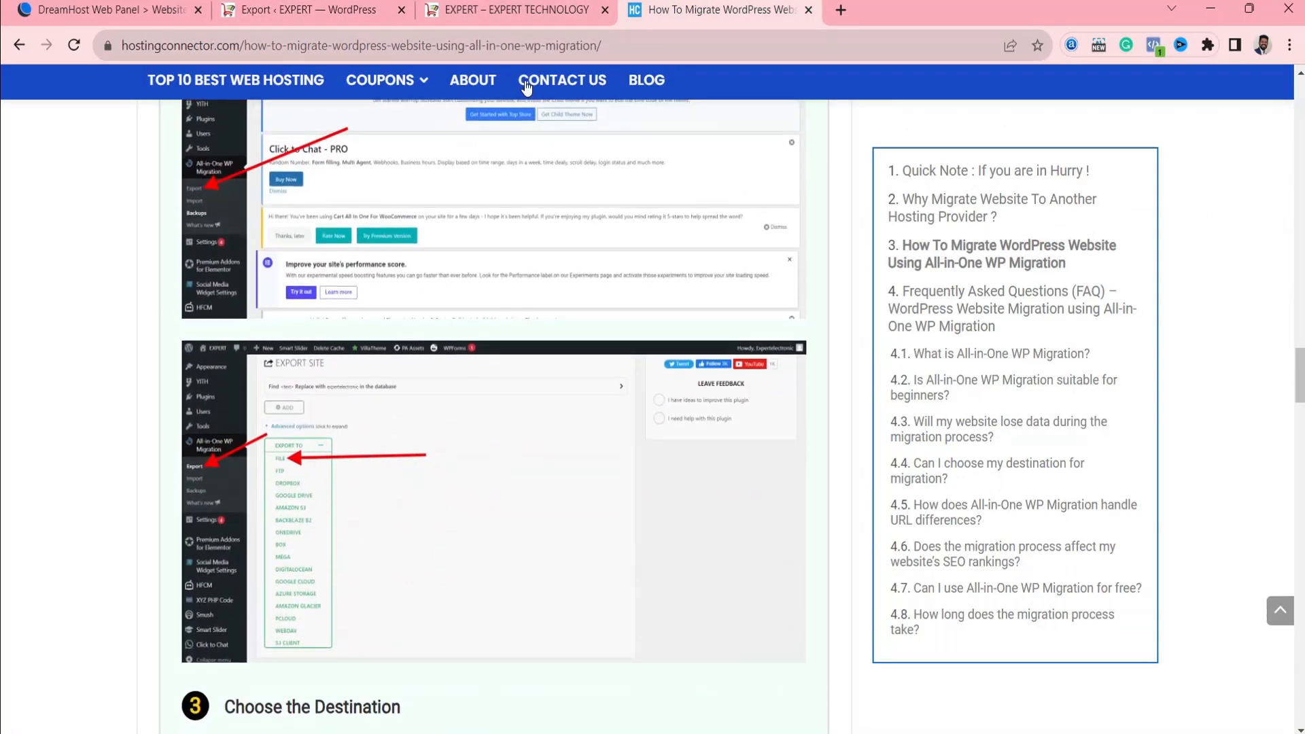
click(498, 12)
click(351, 9)
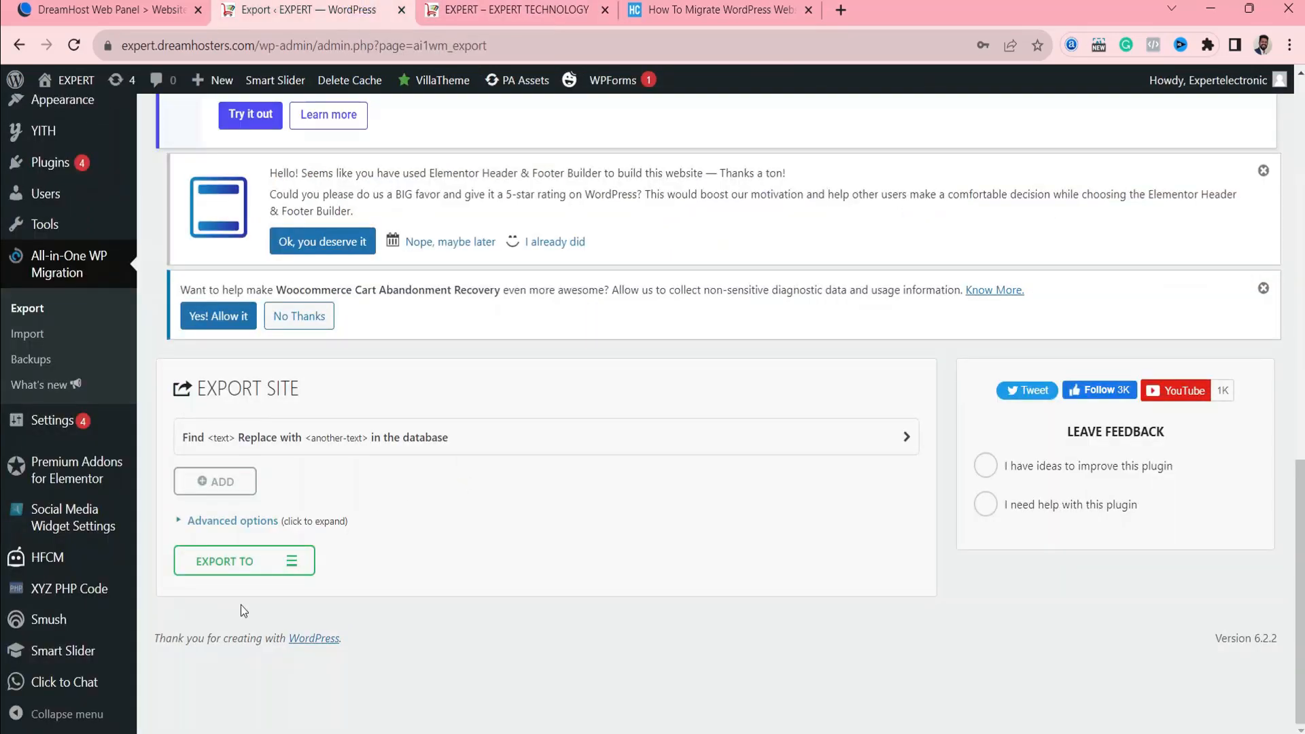
click(271, 565)
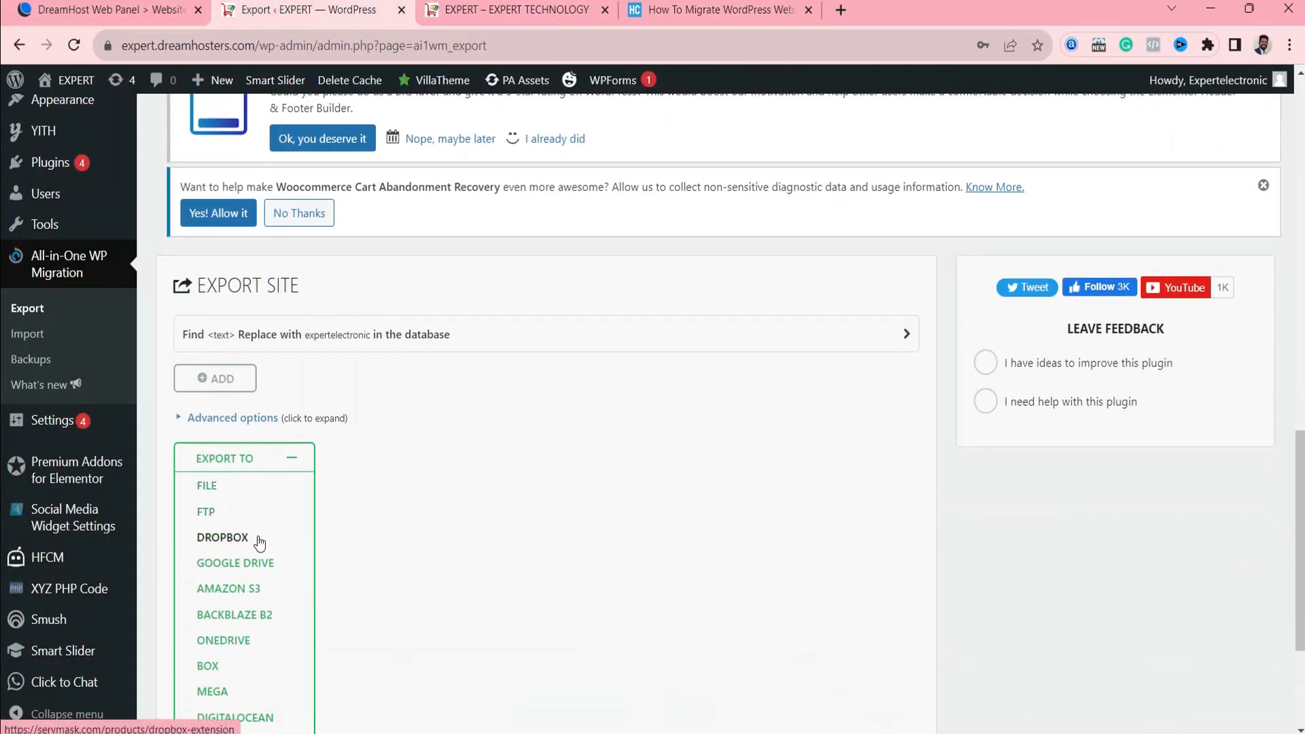
scroll(241, 542, down, 1)
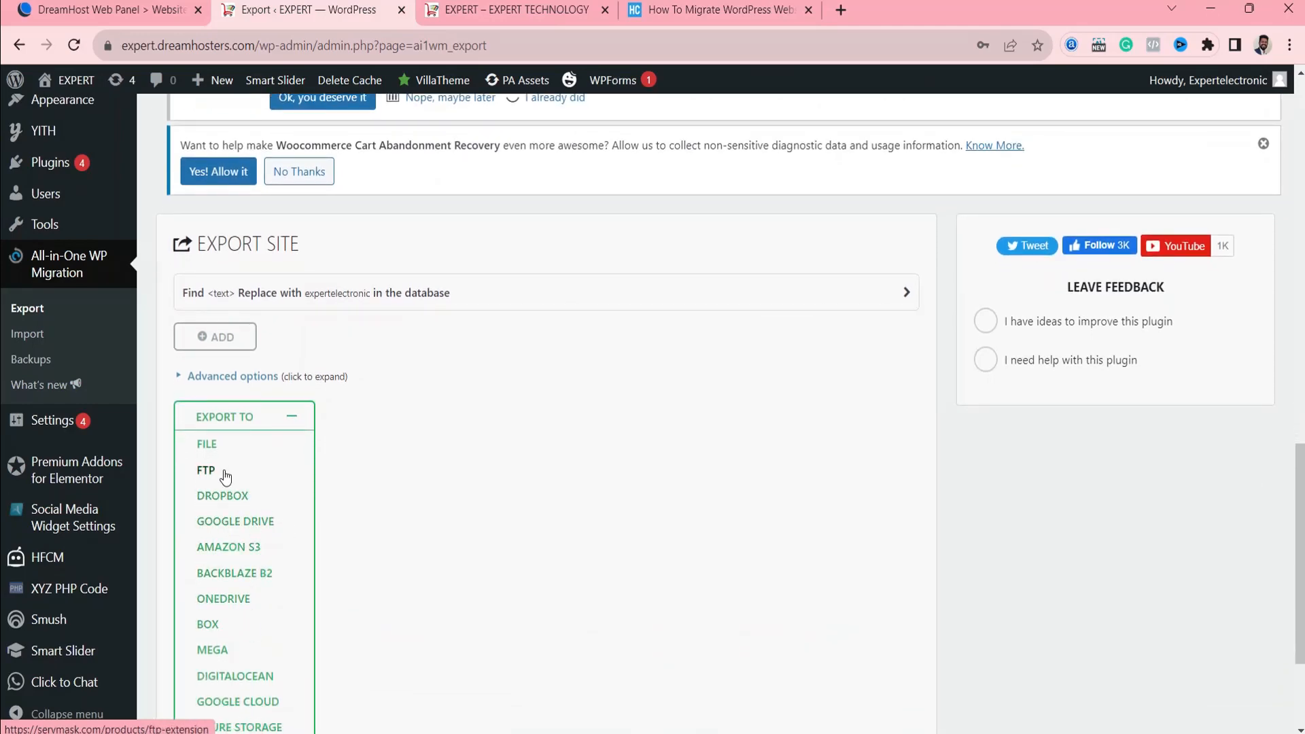
click(215, 445)
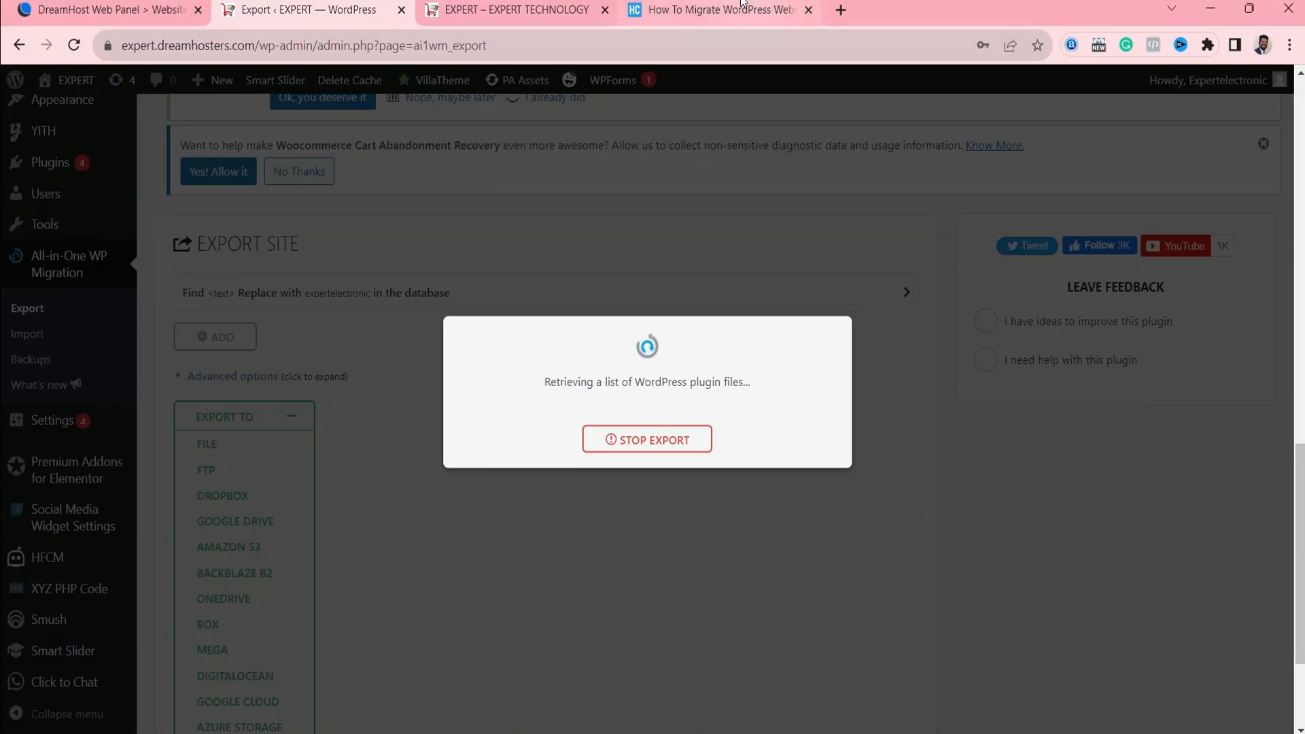
Read the guide's third section, on choosing the destination for the exported website.
click(714, 10)
scroll(539, 449, down, 6)
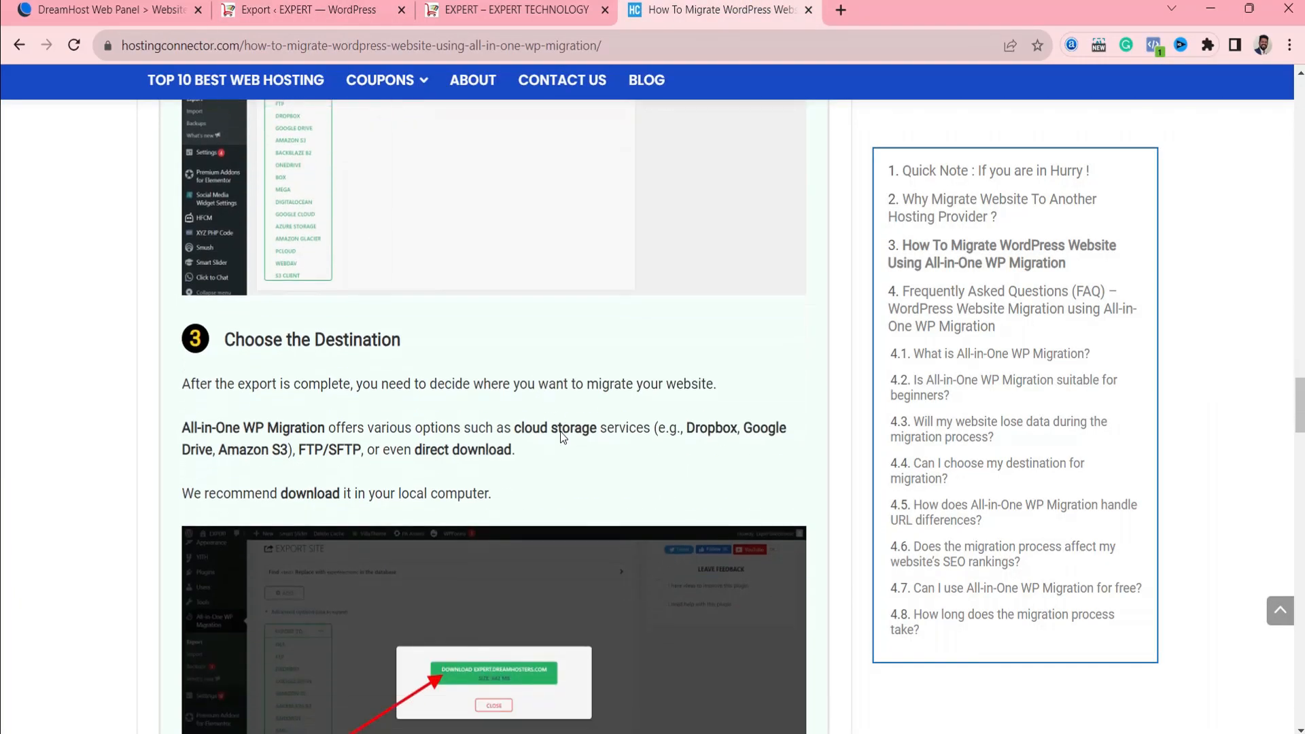
scroll(271, 355, down, 1)
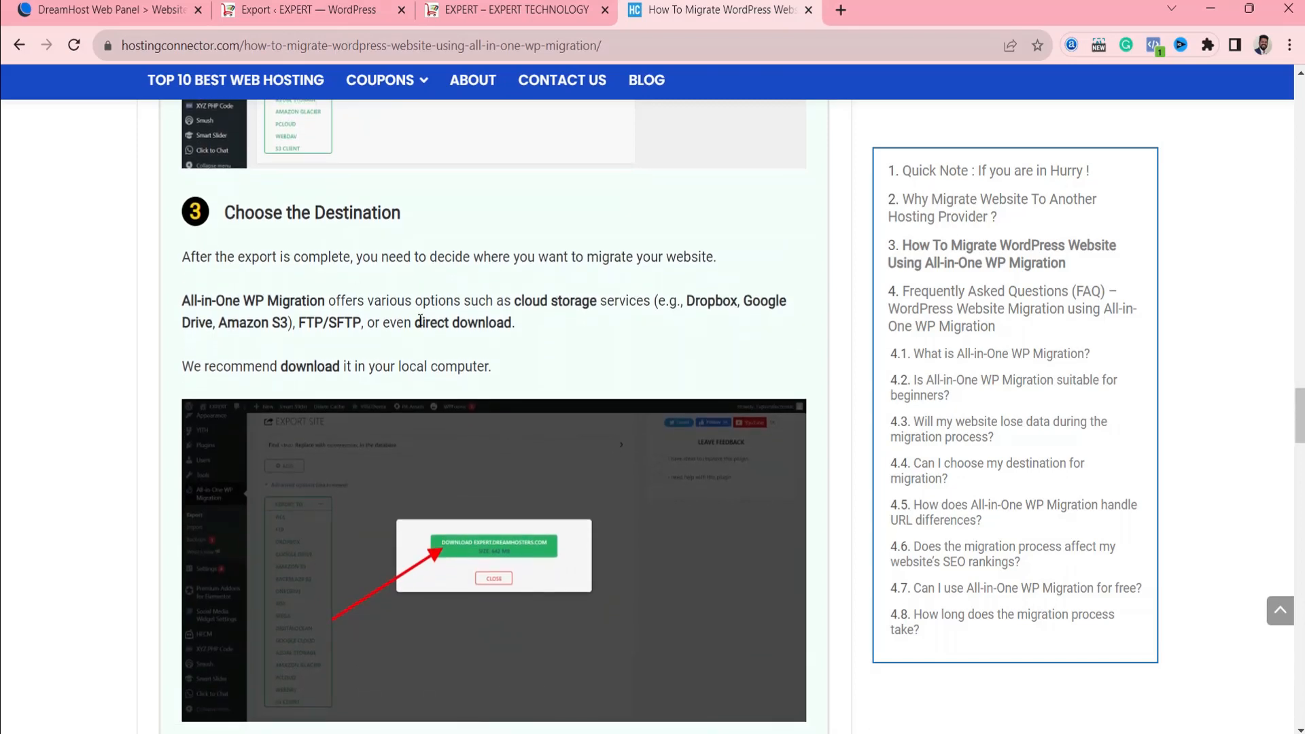
drag(415, 322, 523, 325)
scroll(488, 491, down, 3)
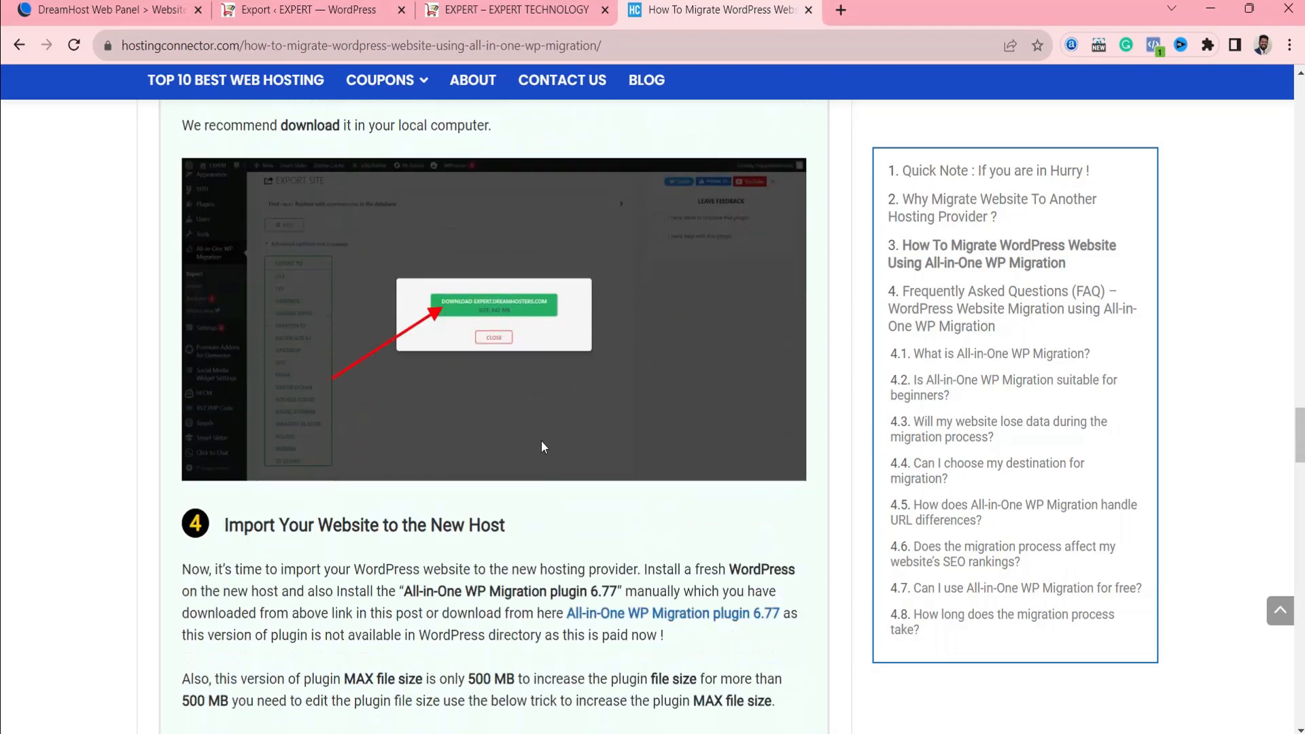
scroll(542, 443, down, 2)
scroll(441, 333, up, 8)
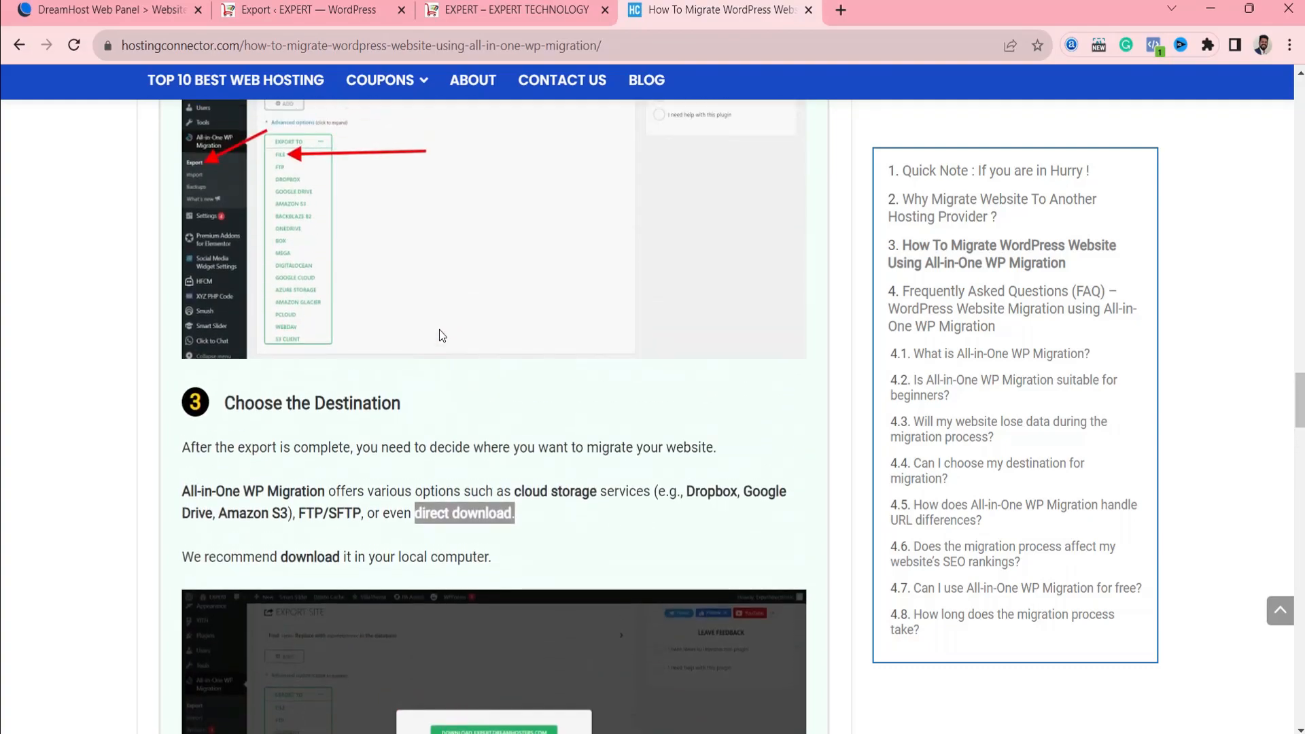
scroll(441, 335, up, 9)
scroll(438, 340, down, 6)
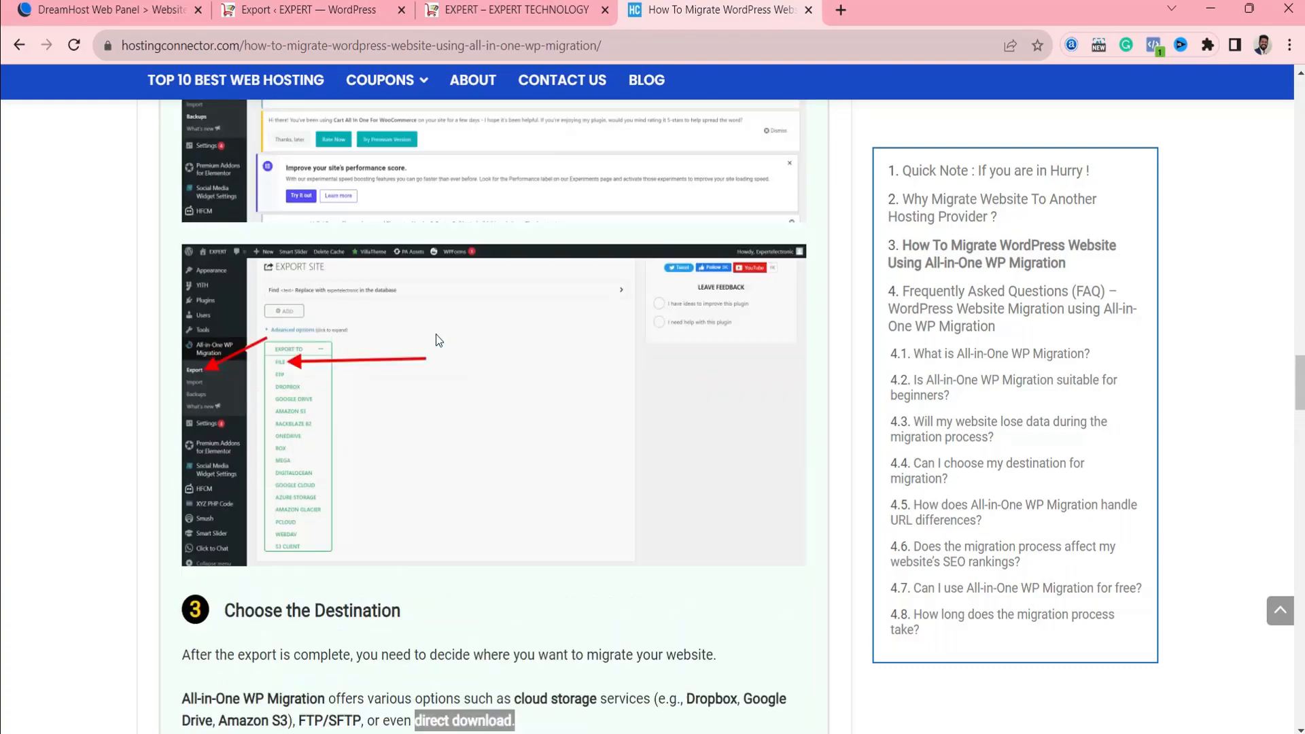
Read the guide's note on the free plugin version's backup size limit and the 512MB upload limit.
scroll(436, 340, up, 20)
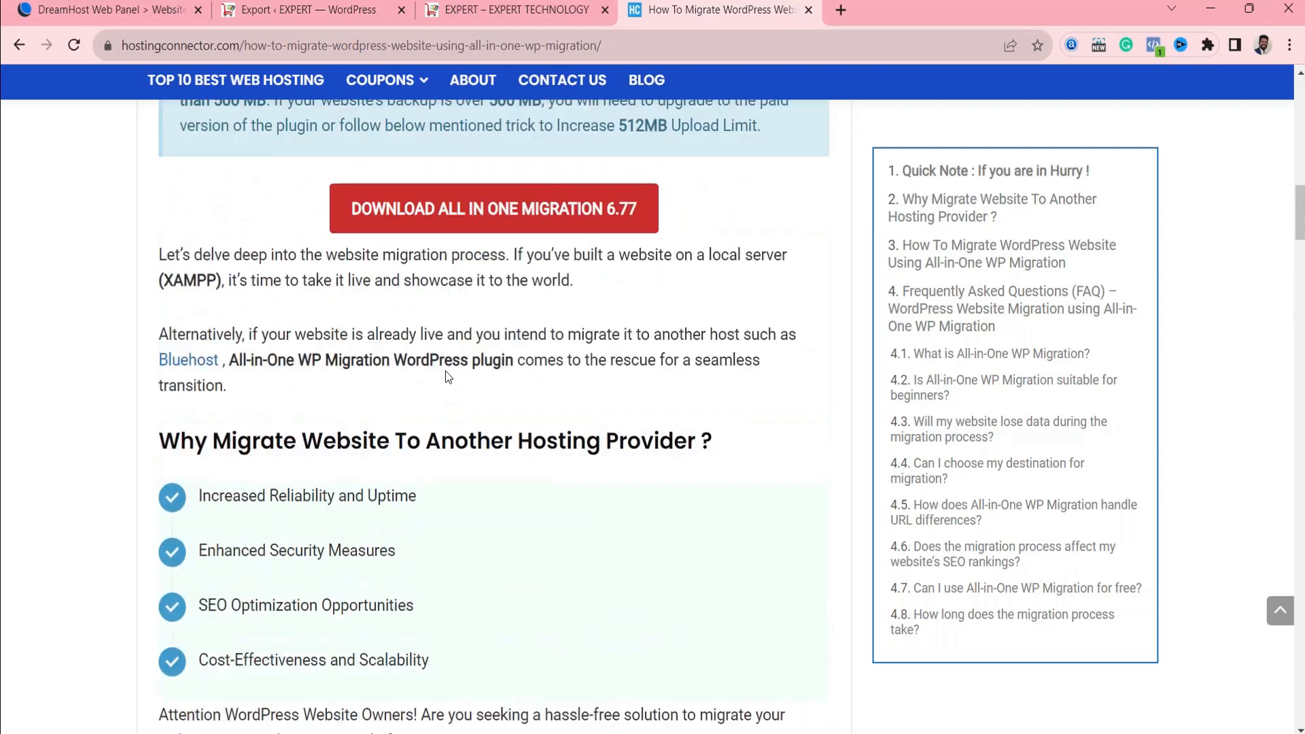
scroll(447, 377, up, 4)
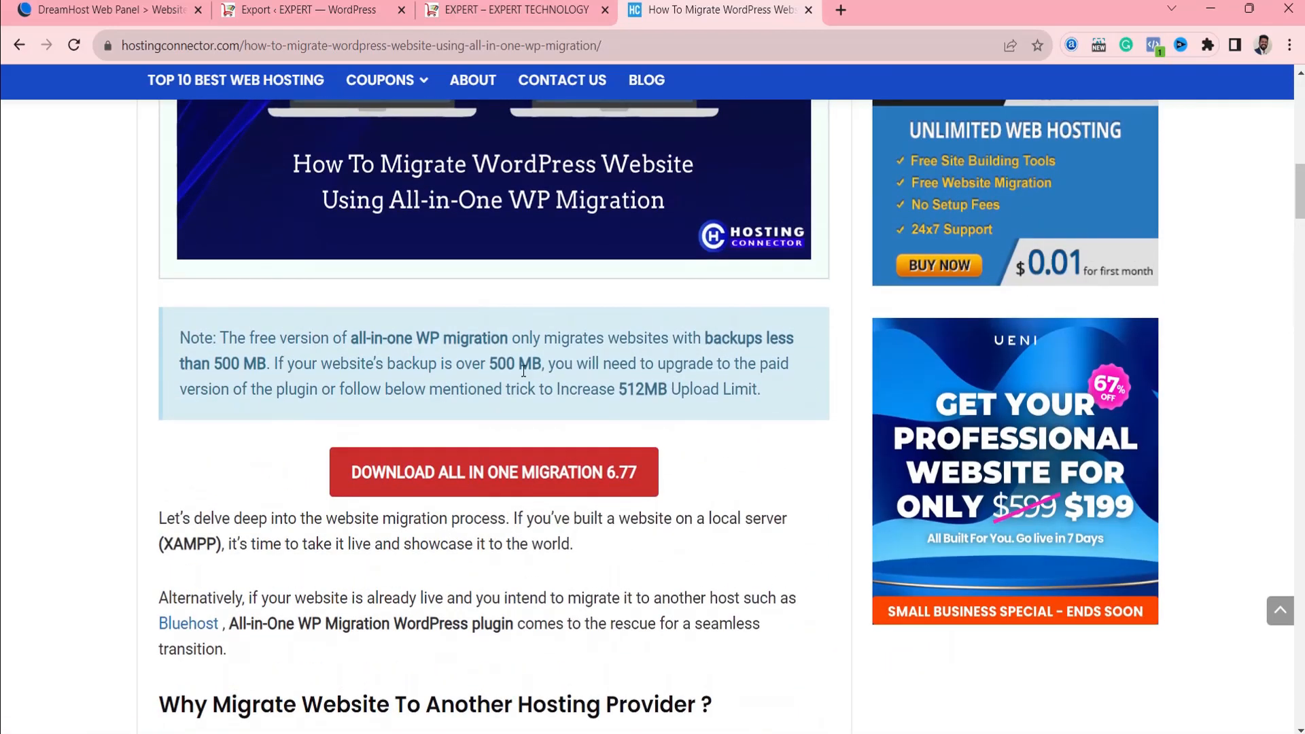
click(246, 367)
drag(621, 388, 659, 391)
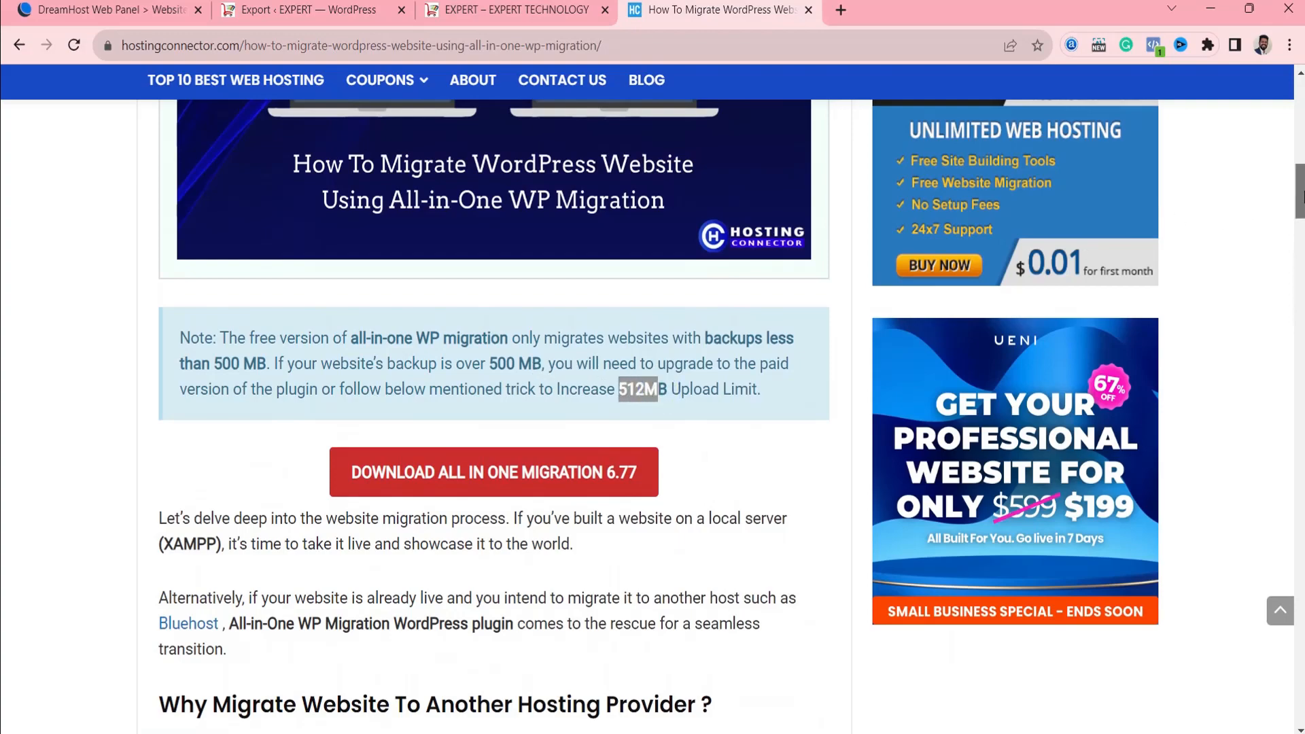
Read the guide's instructions for importing to the new host and raising the plugin's maximum file size in constants.php.
drag(1300, 197, 1301, 501)
scroll(554, 297, up, 2)
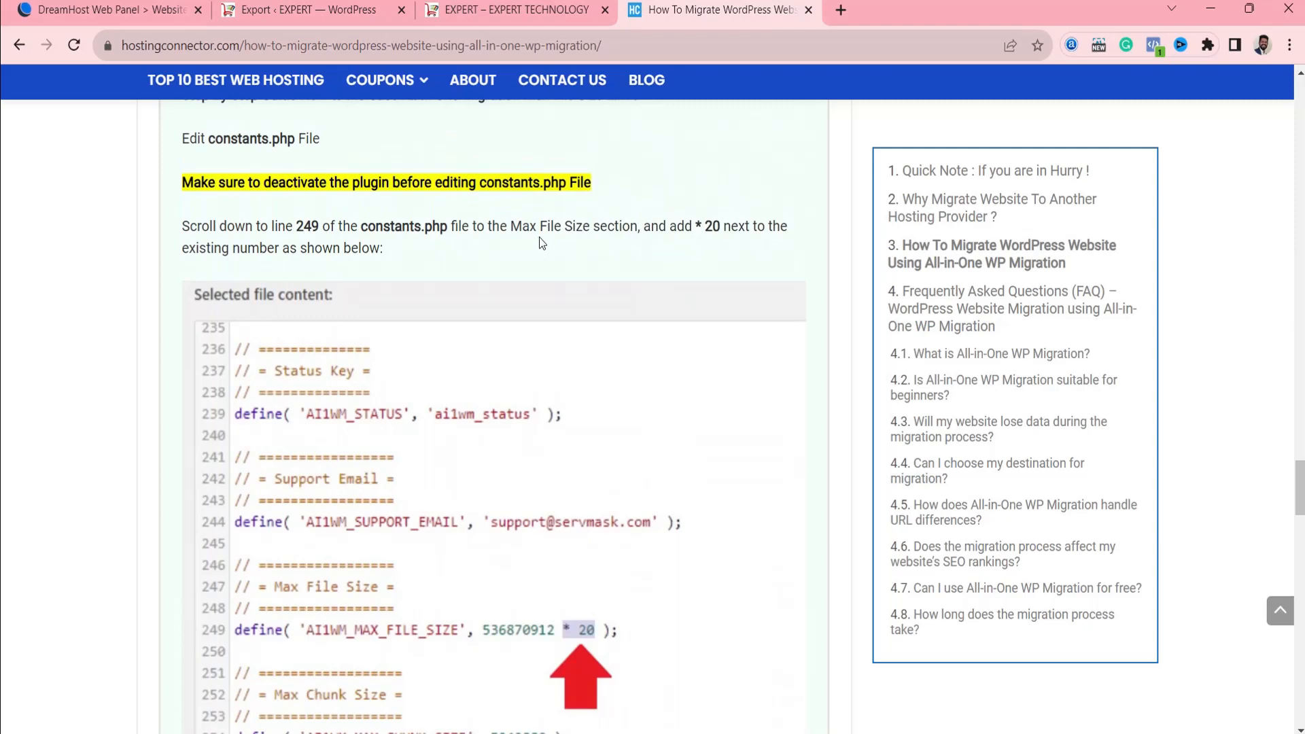
scroll(520, 250, up, 1)
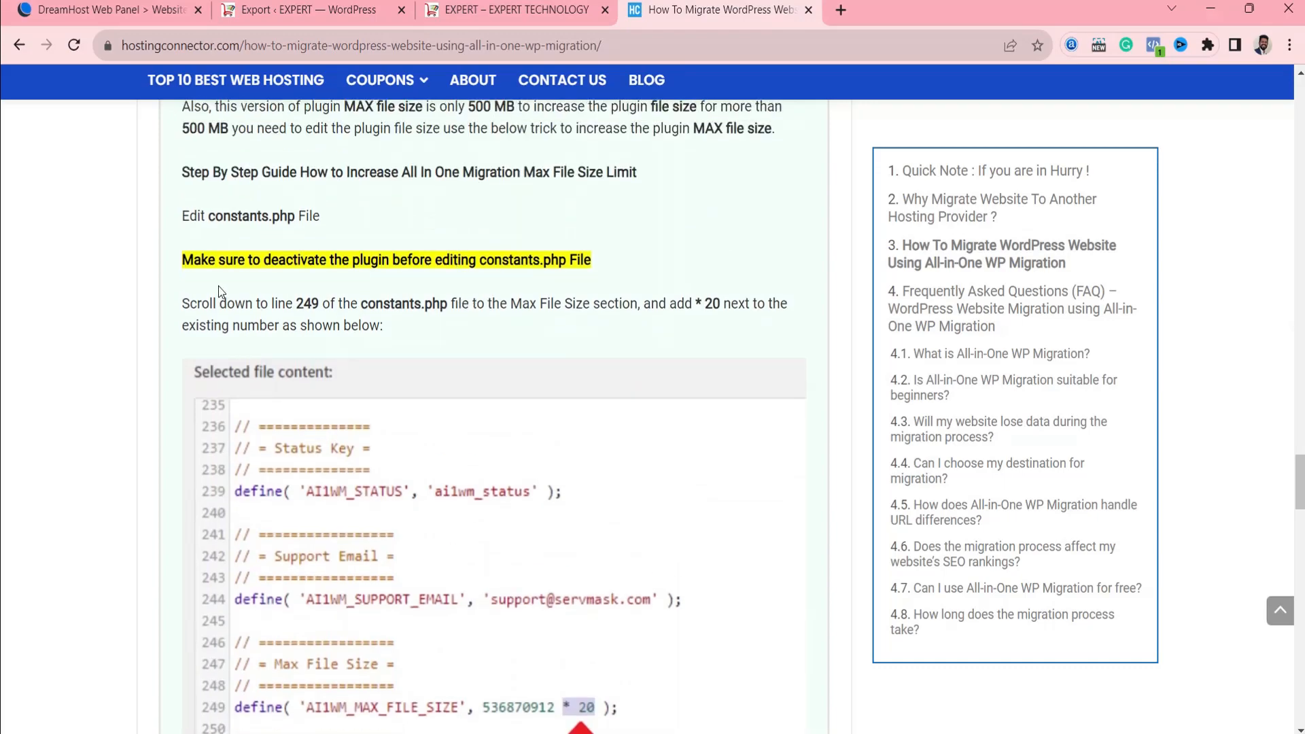
scroll(383, 282, up, 3)
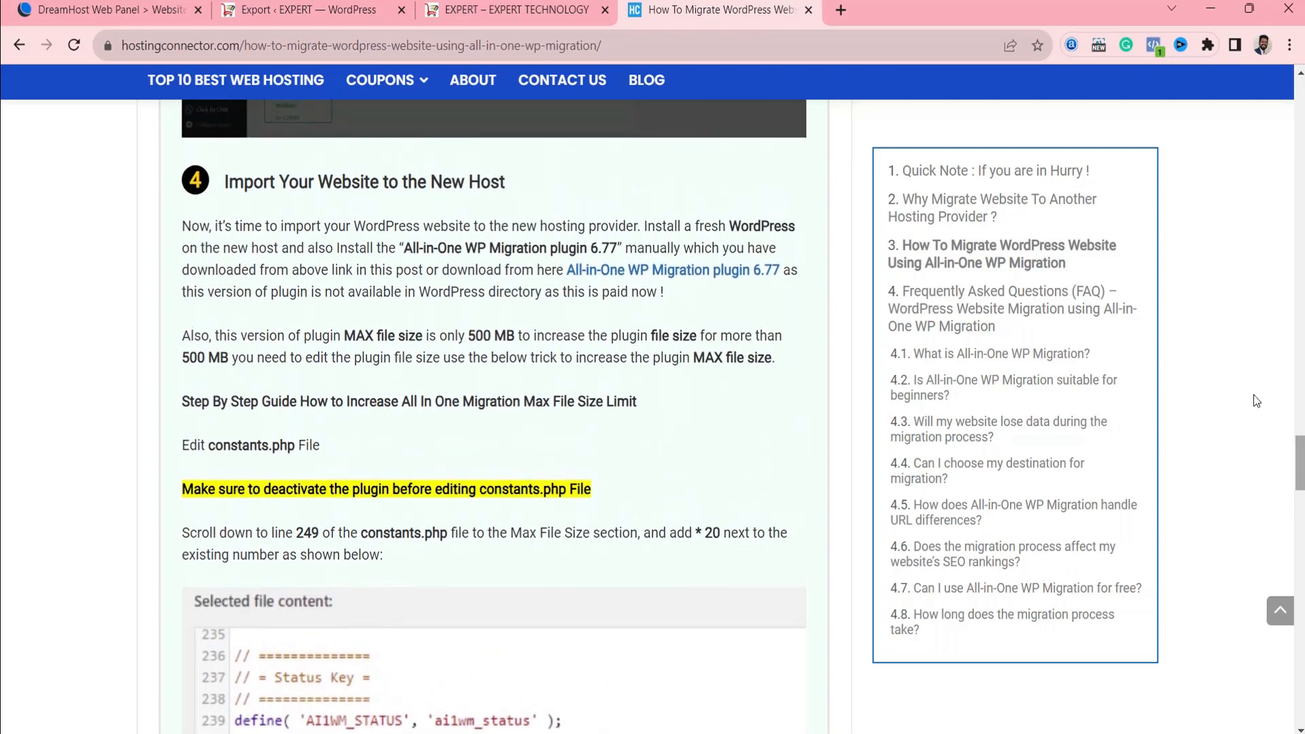
Go back to the download link near the start of the guide and open the All In One WP Migration Plugin 6.77 download form.
drag(1302, 481, 1301, 187)
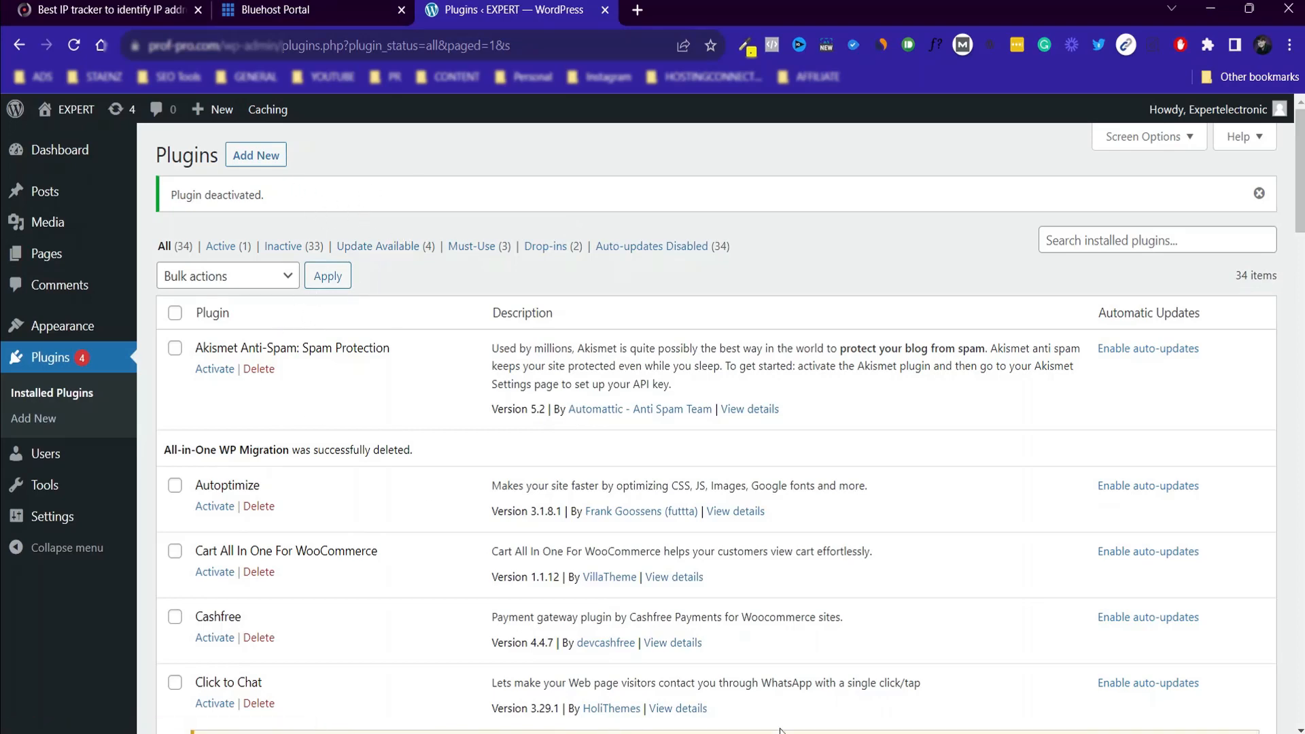
mouse_move(956, 732)
click(956, 670)
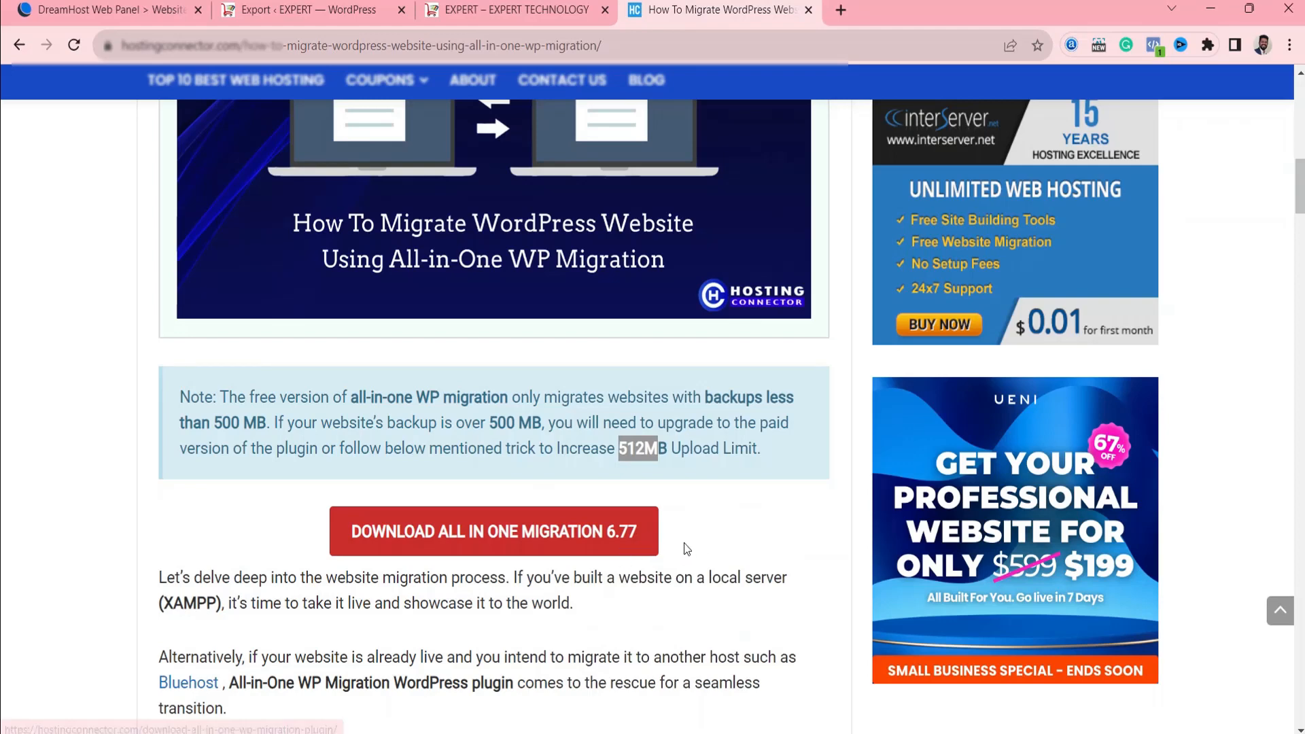
click(705, 527)
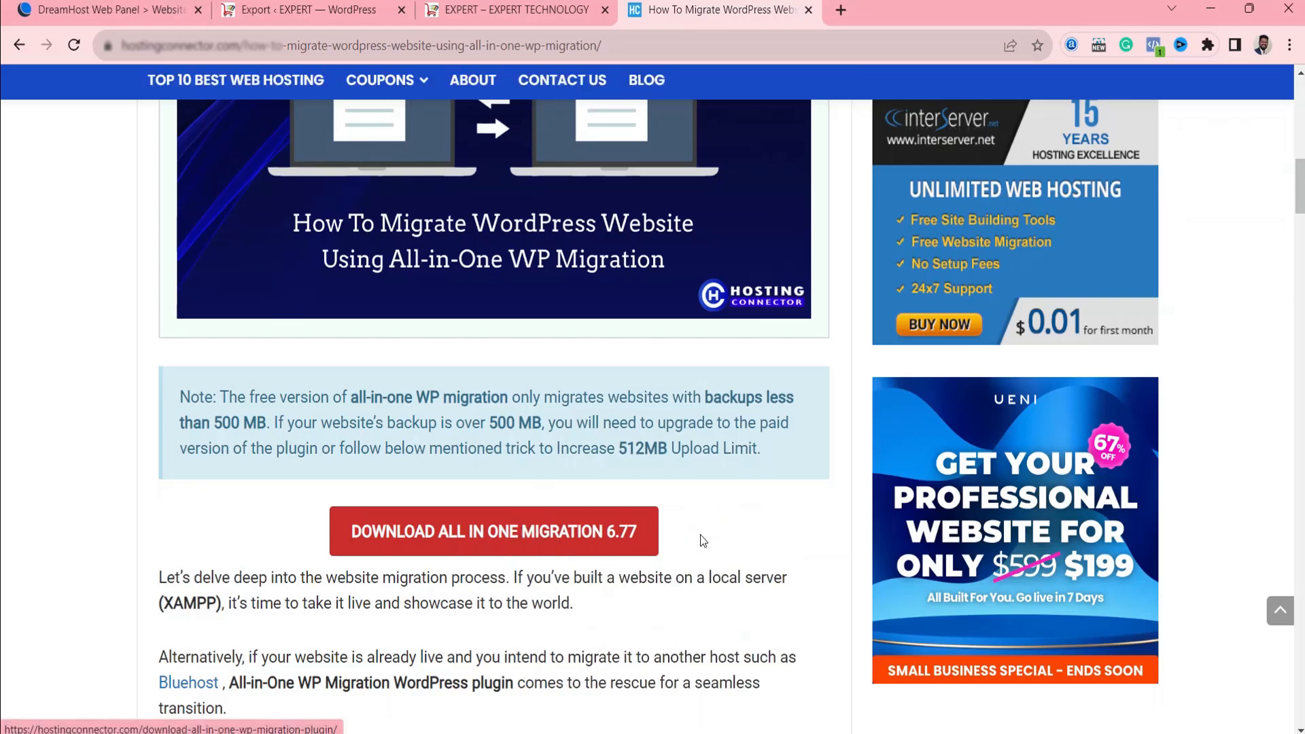
scroll(704, 541, down, 1)
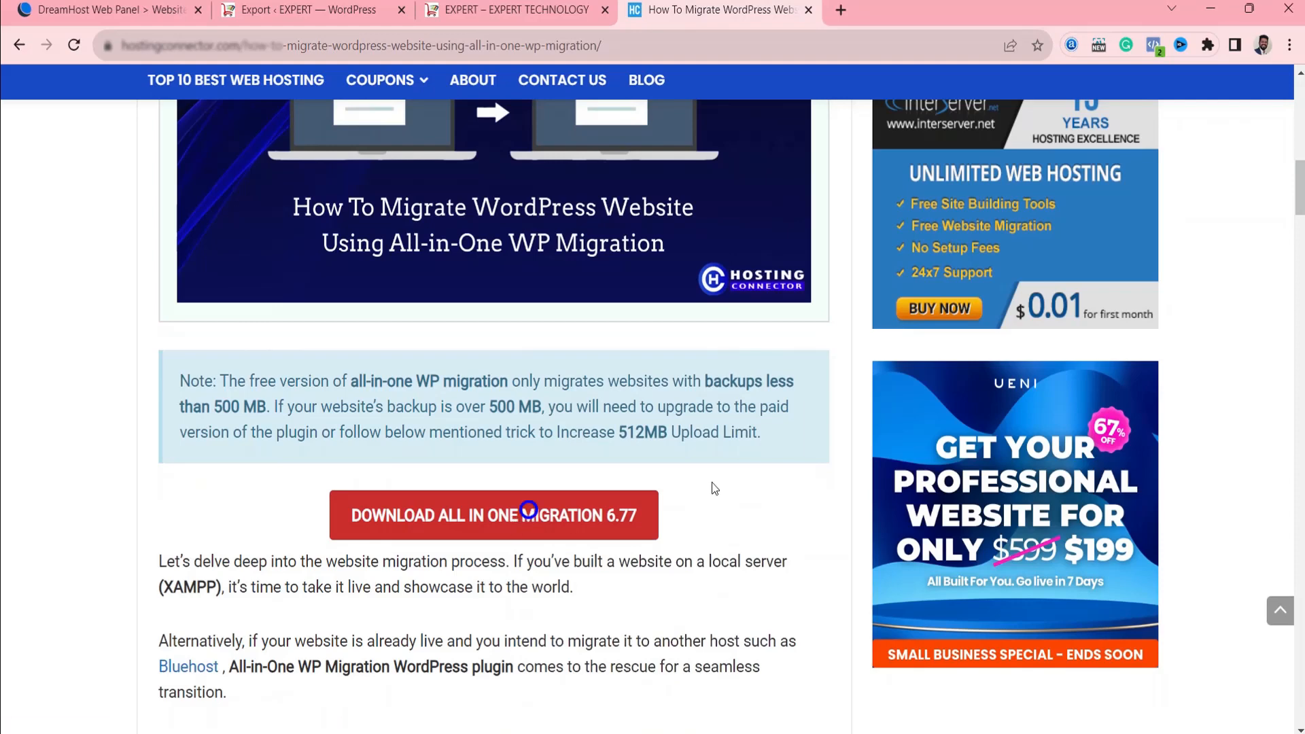
click(530, 518)
scroll(312, 456, down, 1)
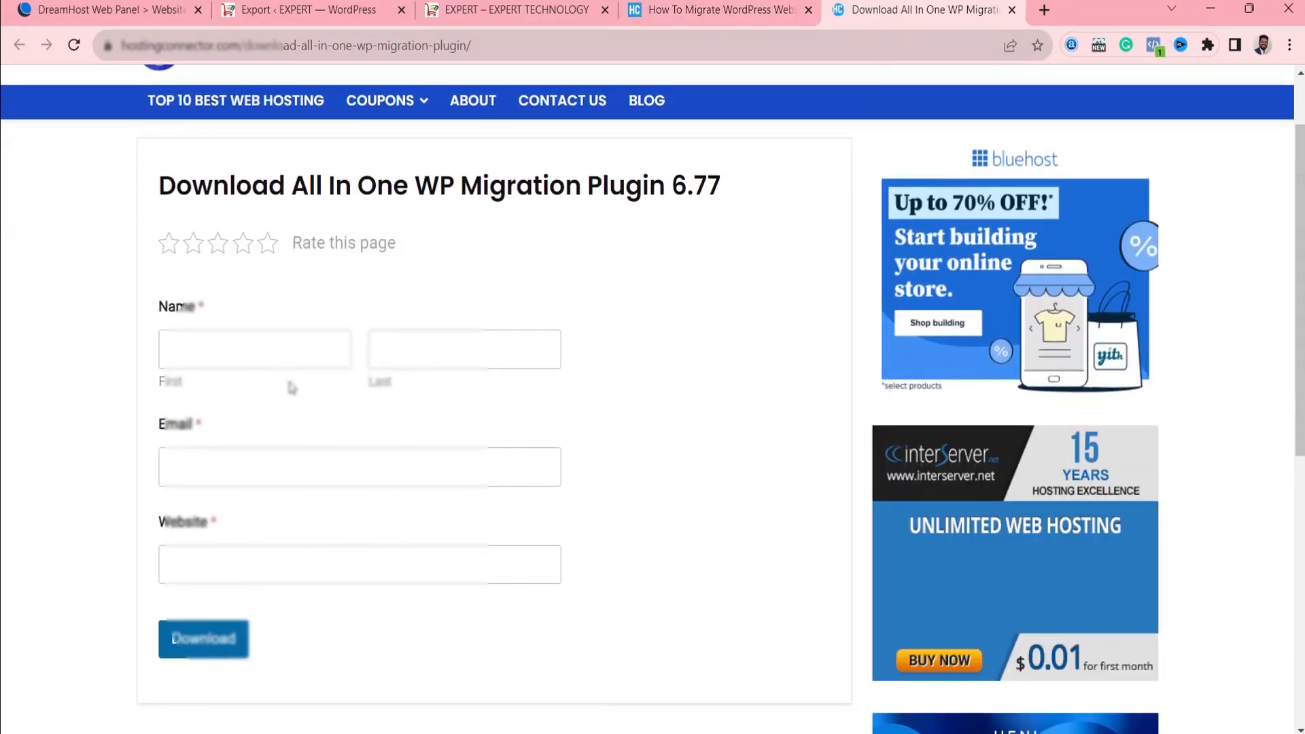
Fill in the form with the first and last name, e-mail and website, submit it, and download the All In One Migration 6.77 zip.
click(300, 346)
click(289, 392)
click(256, 548)
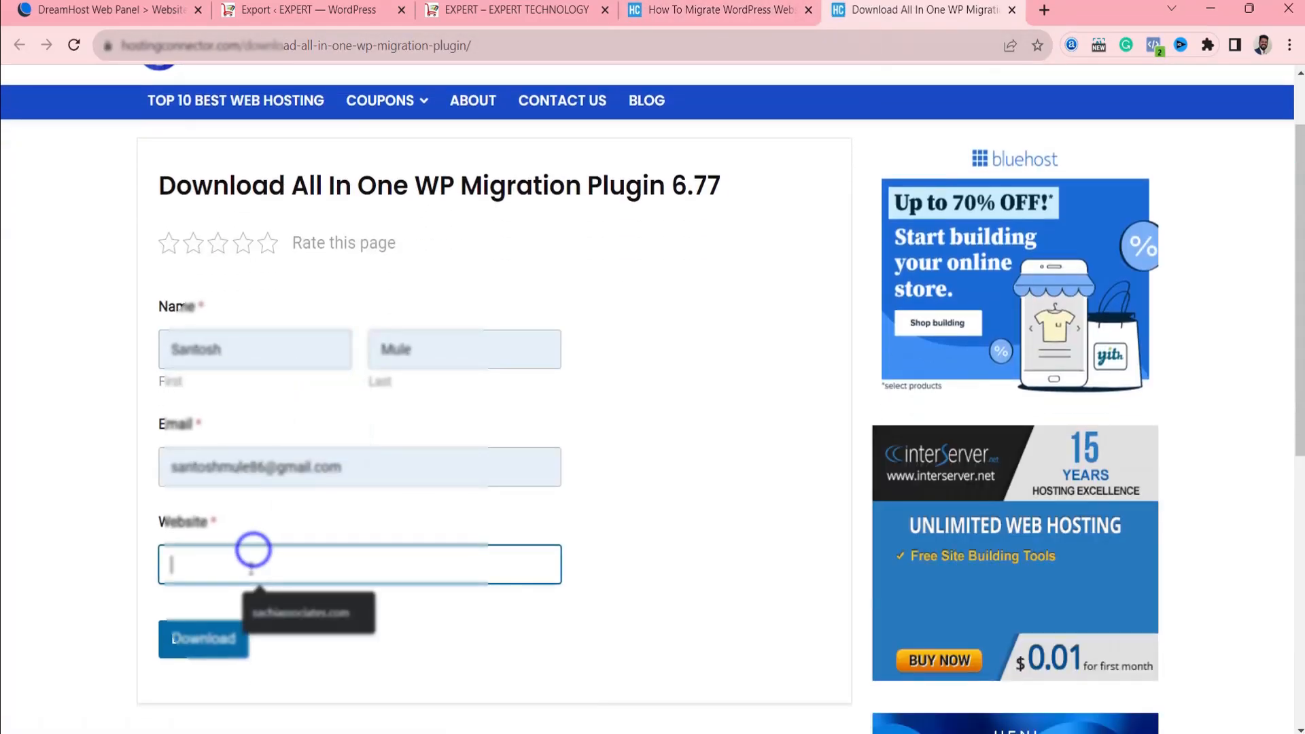
click(299, 607)
click(221, 645)
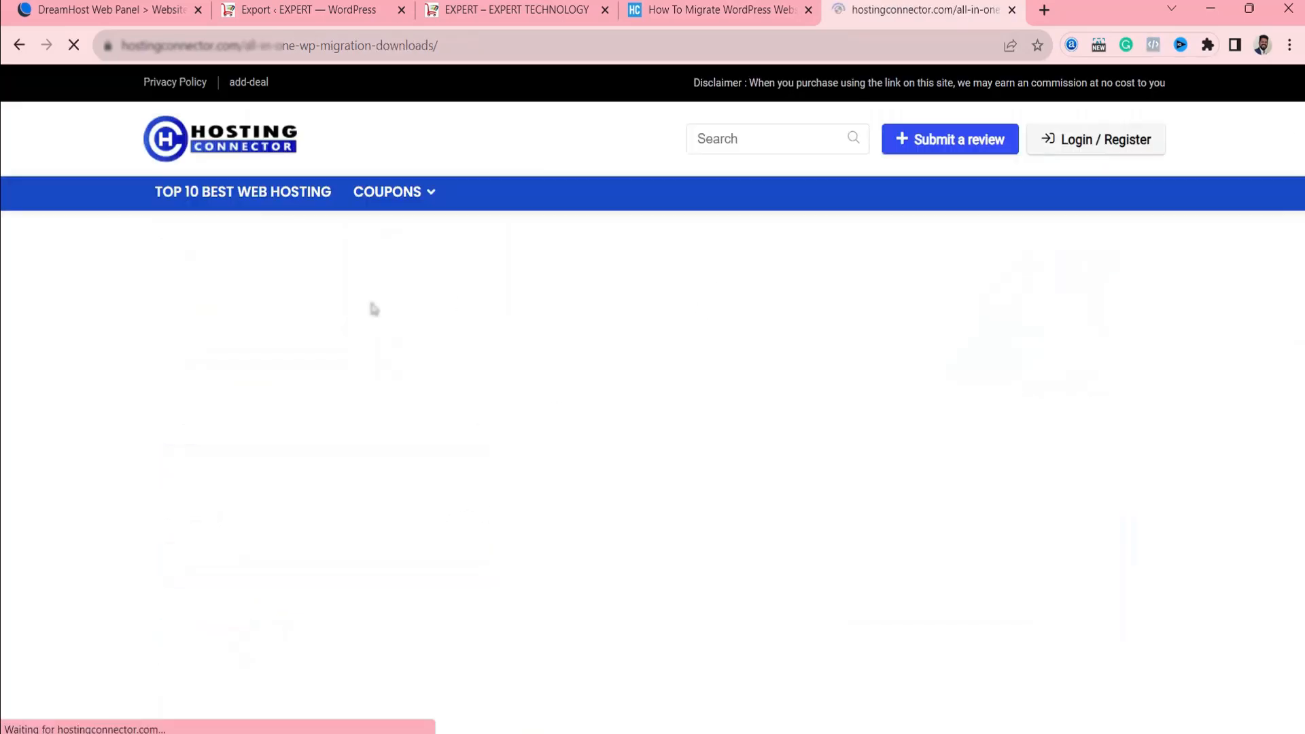
click(544, 401)
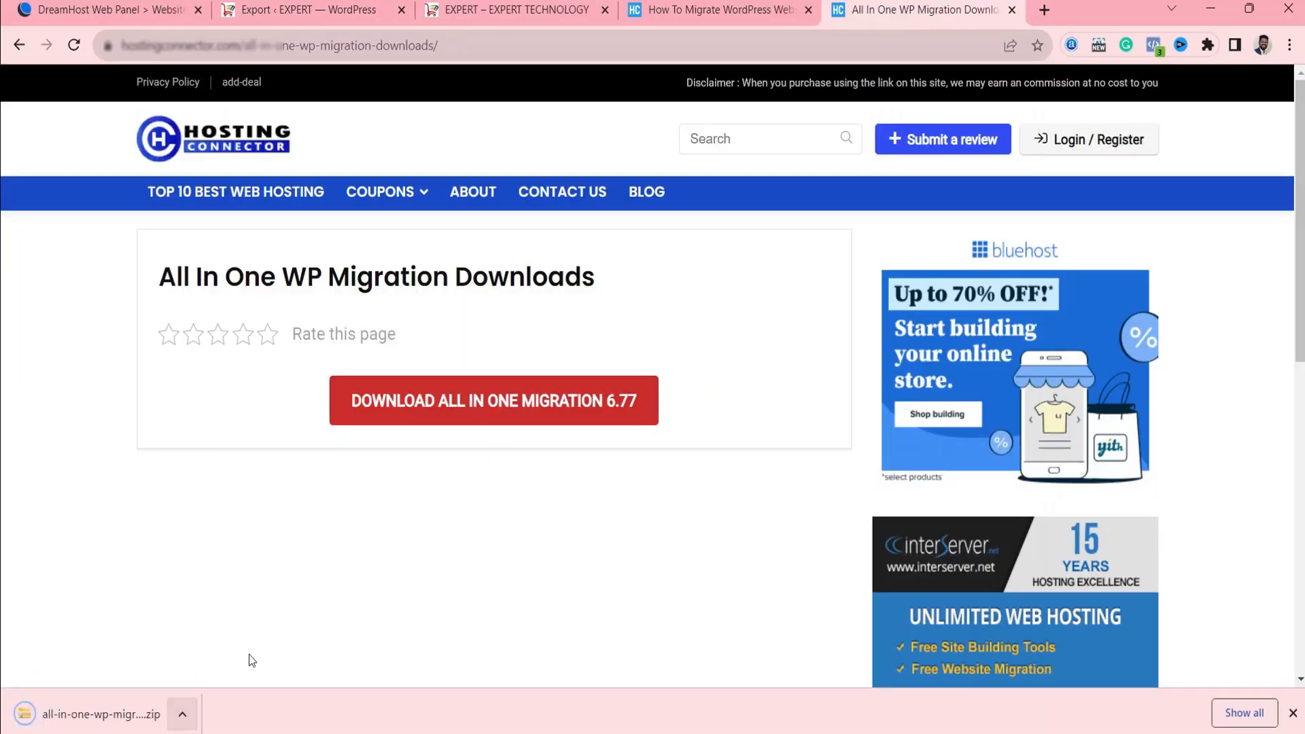
Check the progress of the DreamHost site's export, and switch to the browser window with the Bluehost site's installed plugins.
click(479, 9)
click(281, 8)
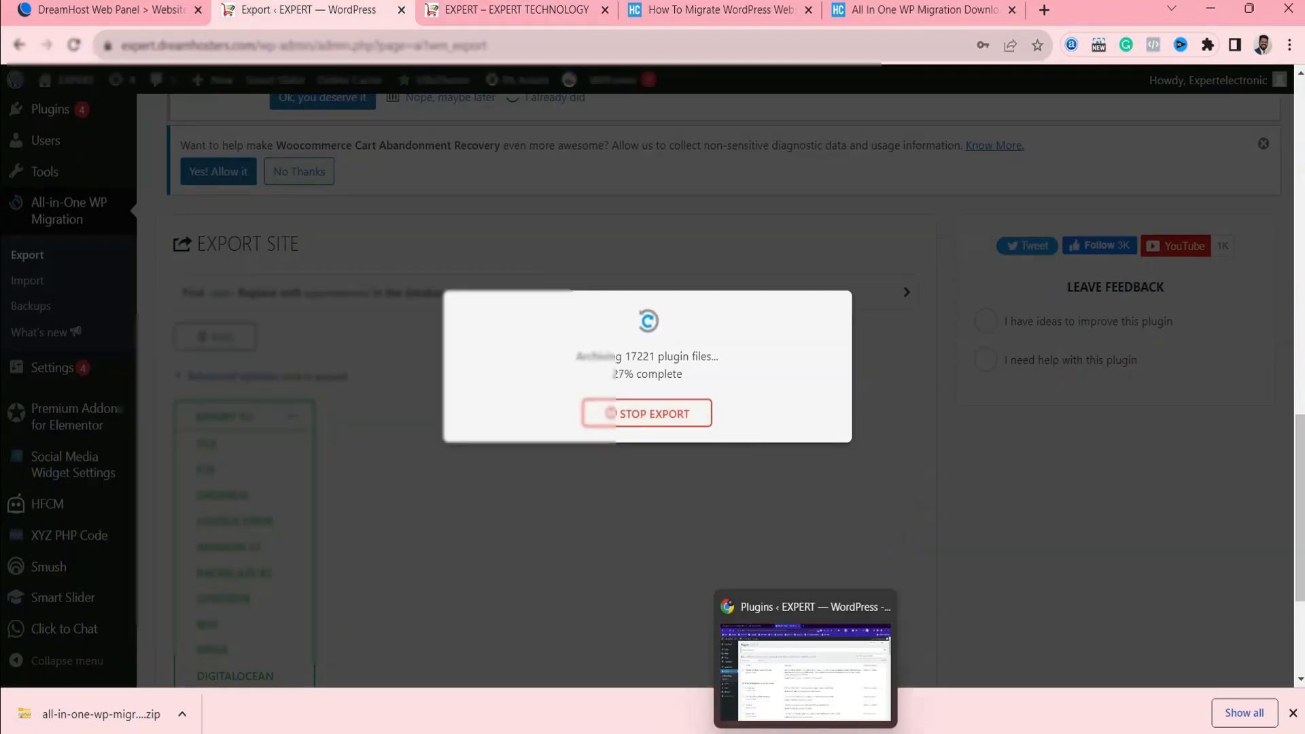
click(821, 732)
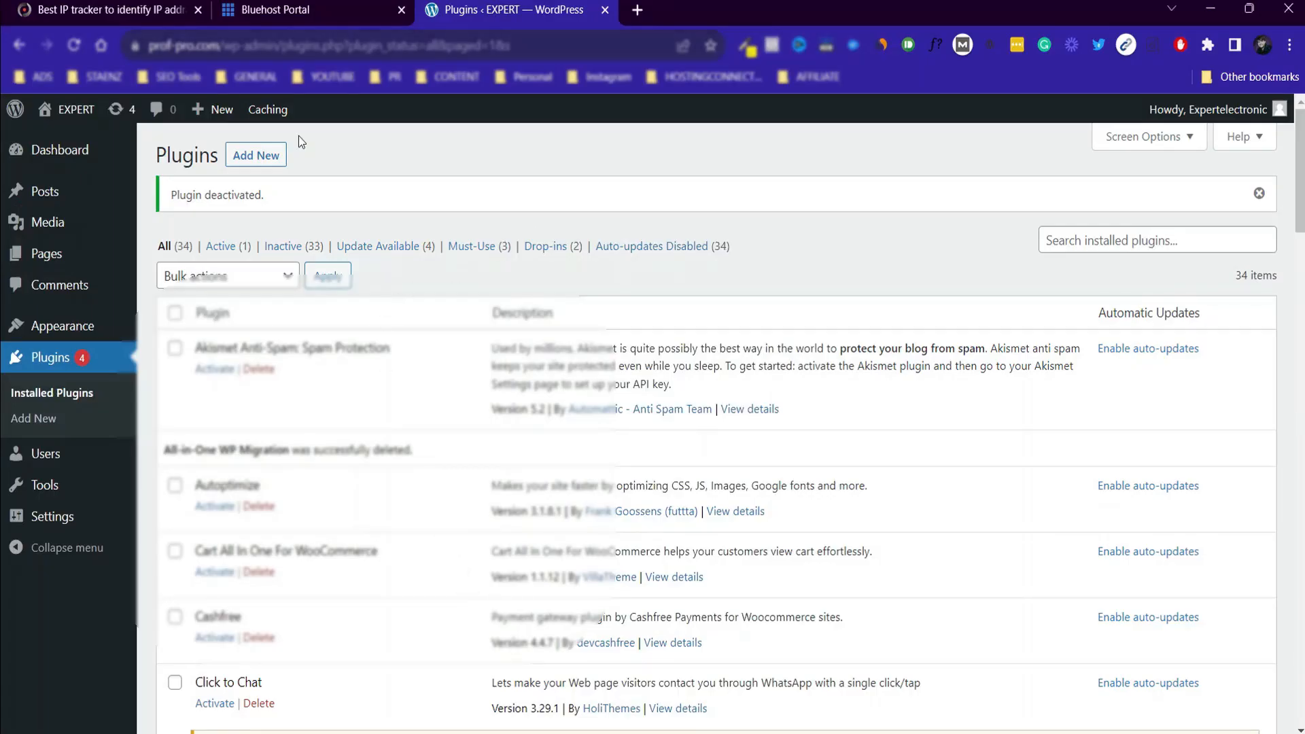
Upload all-in-one-wp-migration.6.77 (1).zip from Downloads to the Bluehost WordPress site, install it and activate the plugin.
click(269, 155)
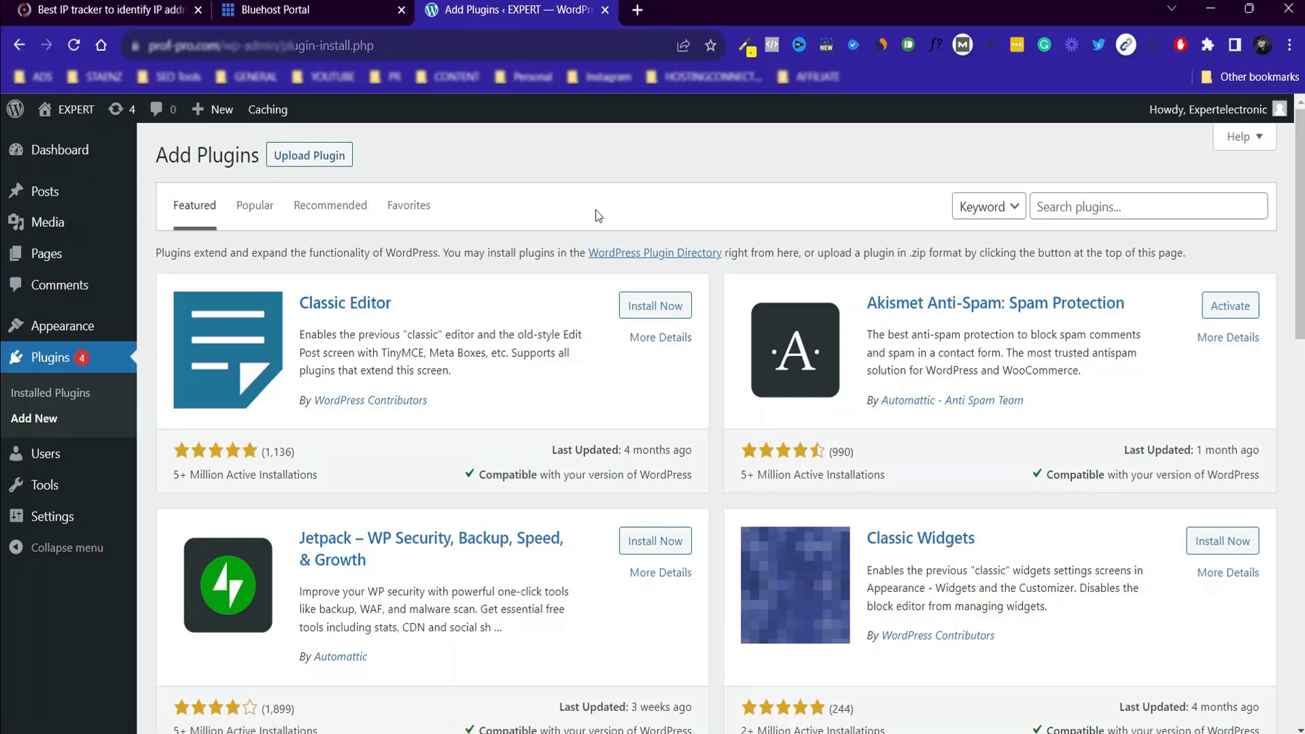
click(310, 155)
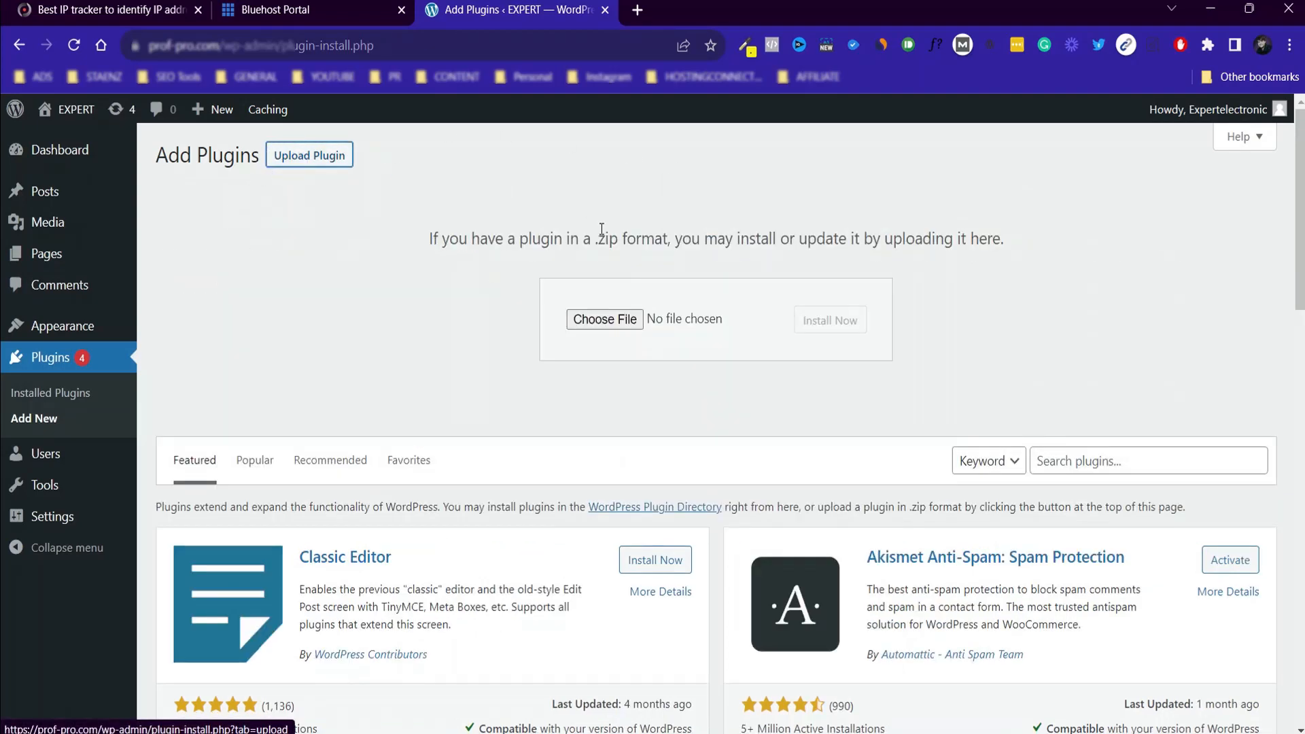
click(605, 320)
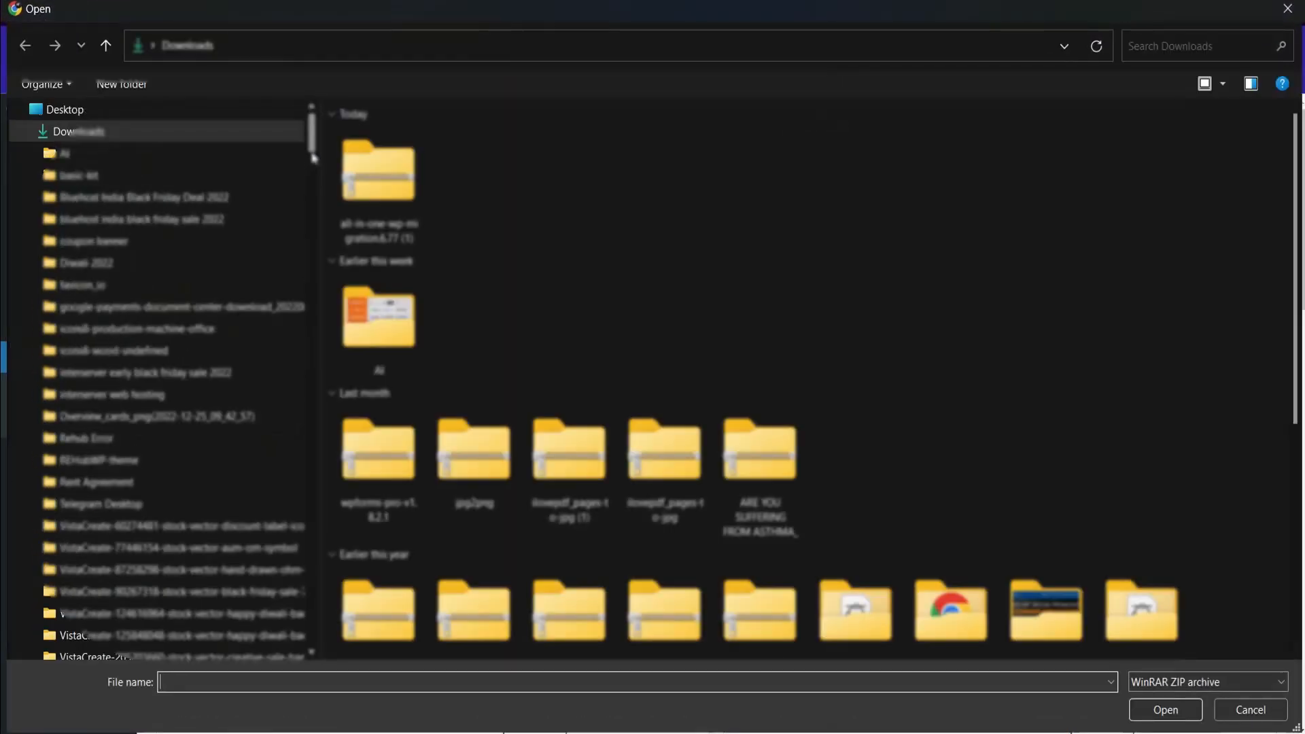
double_click(379, 170)
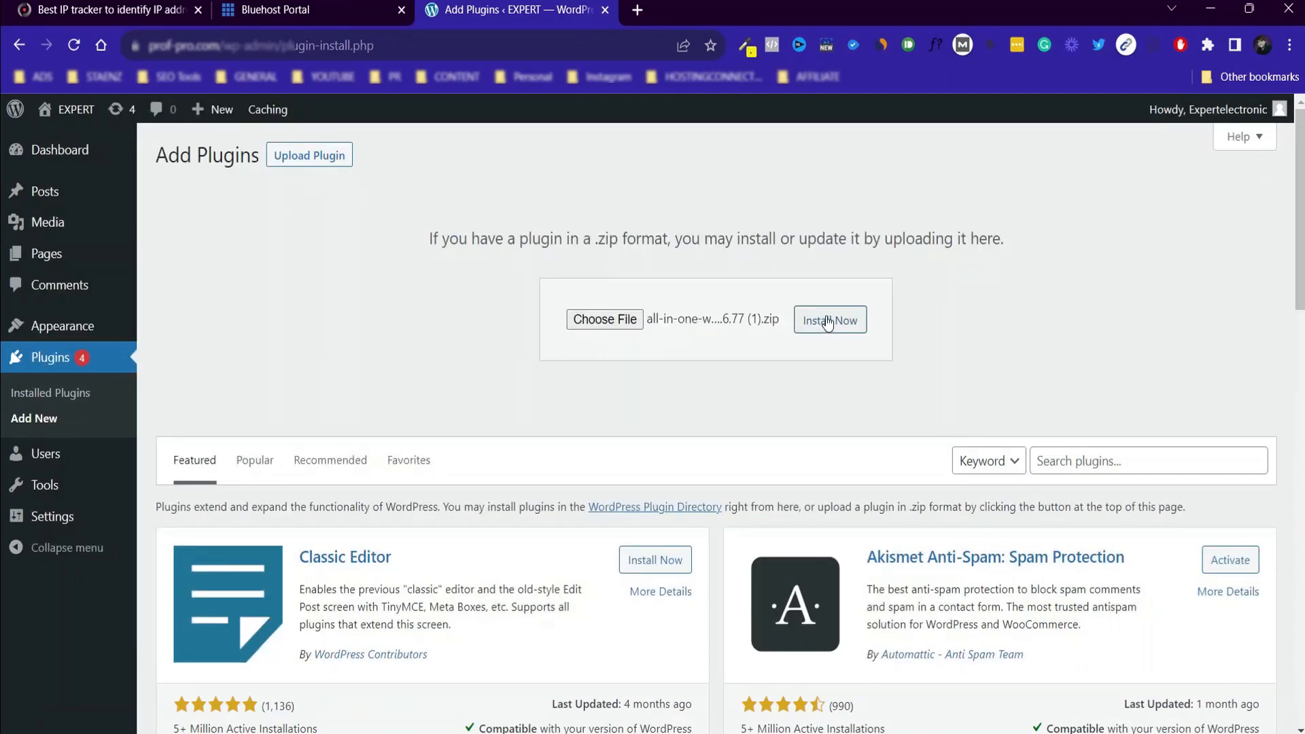
click(827, 322)
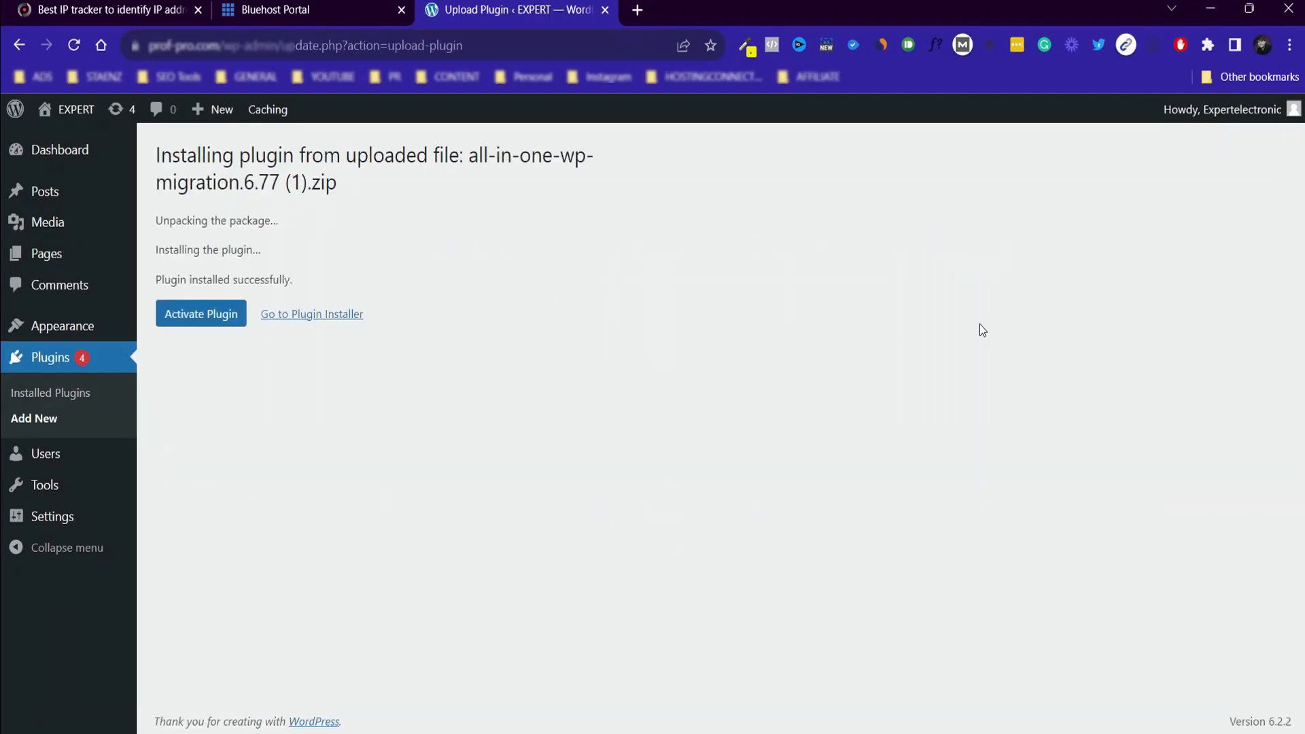
click(201, 313)
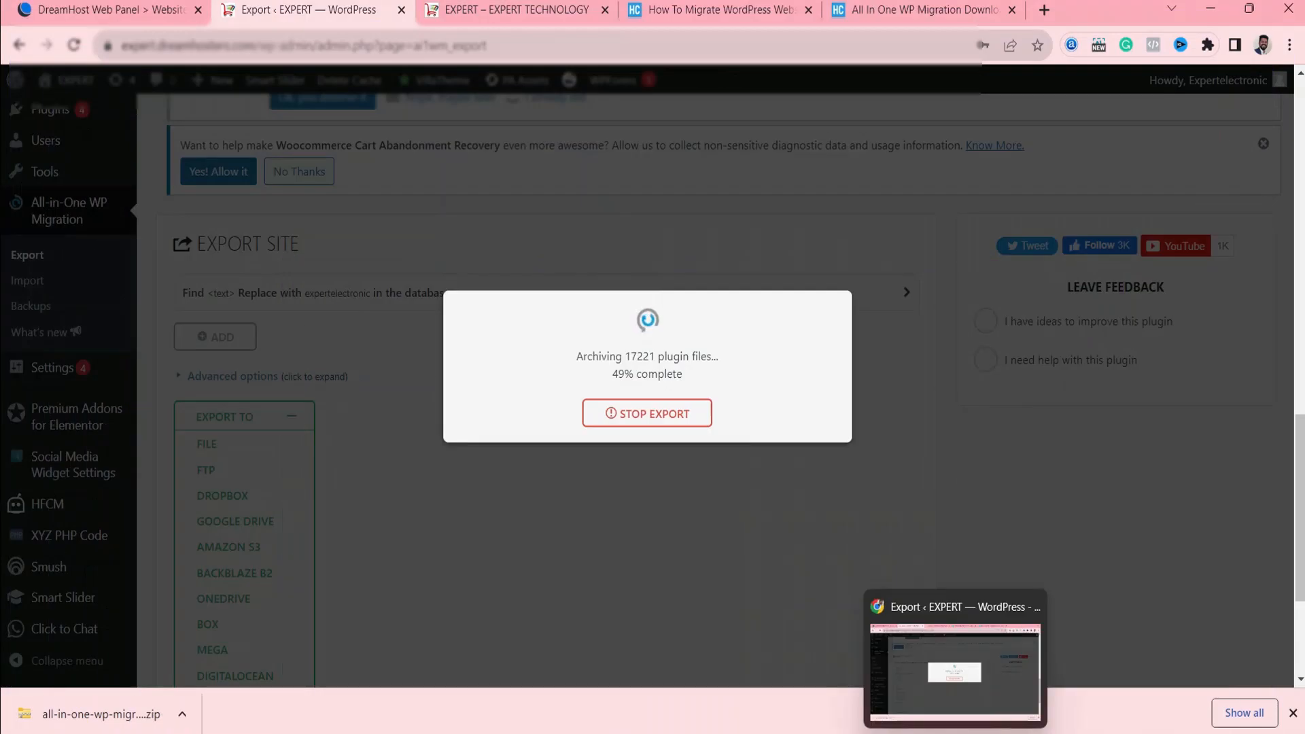
Review the migration guide's instructions for increasing the All-in-One Migration max file size limit in constants.php.
click(714, 10)
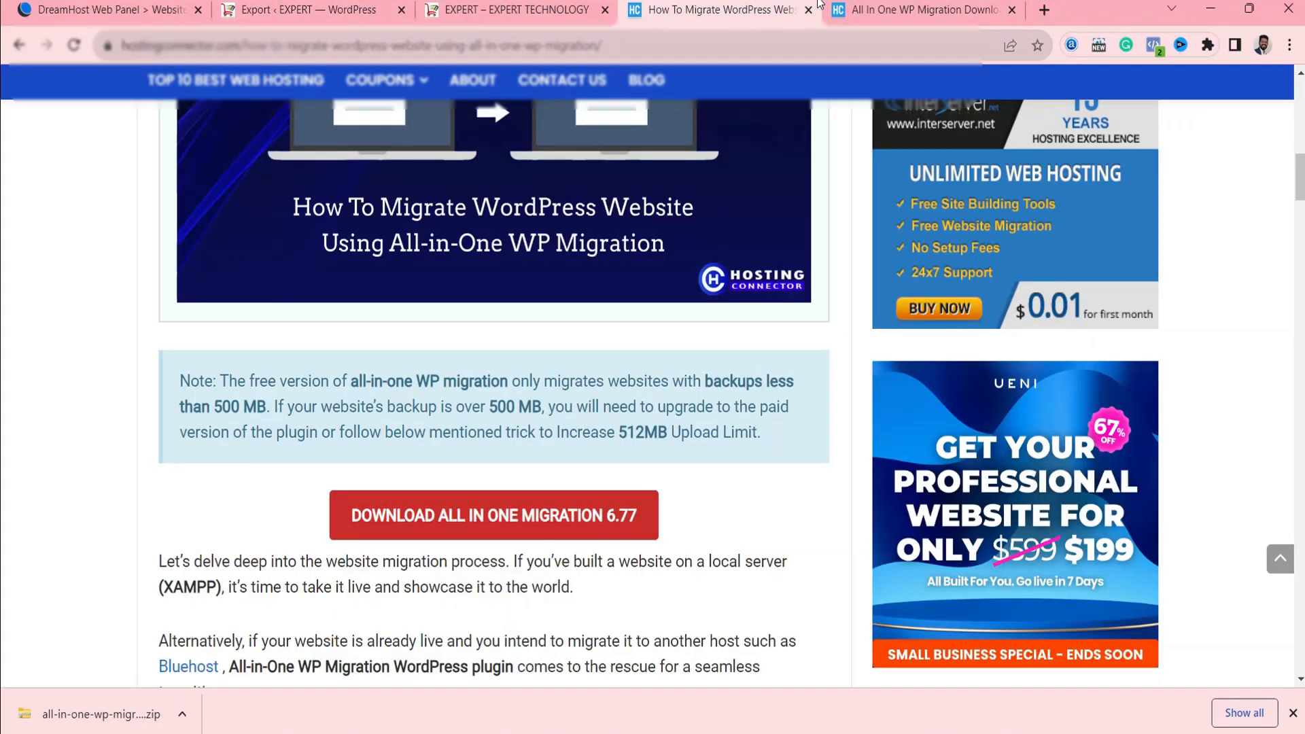
scroll(643, 494, down, 3)
scroll(643, 494, down, 15)
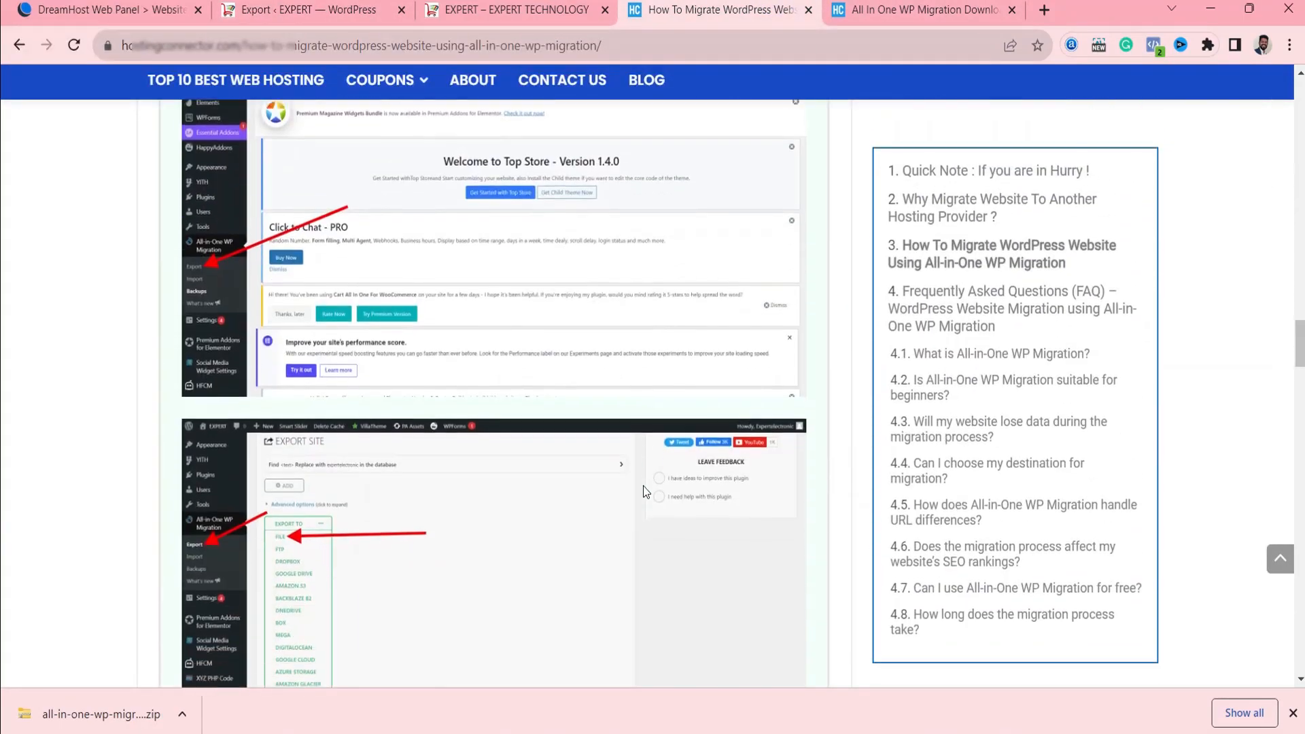
scroll(643, 485, down, 15)
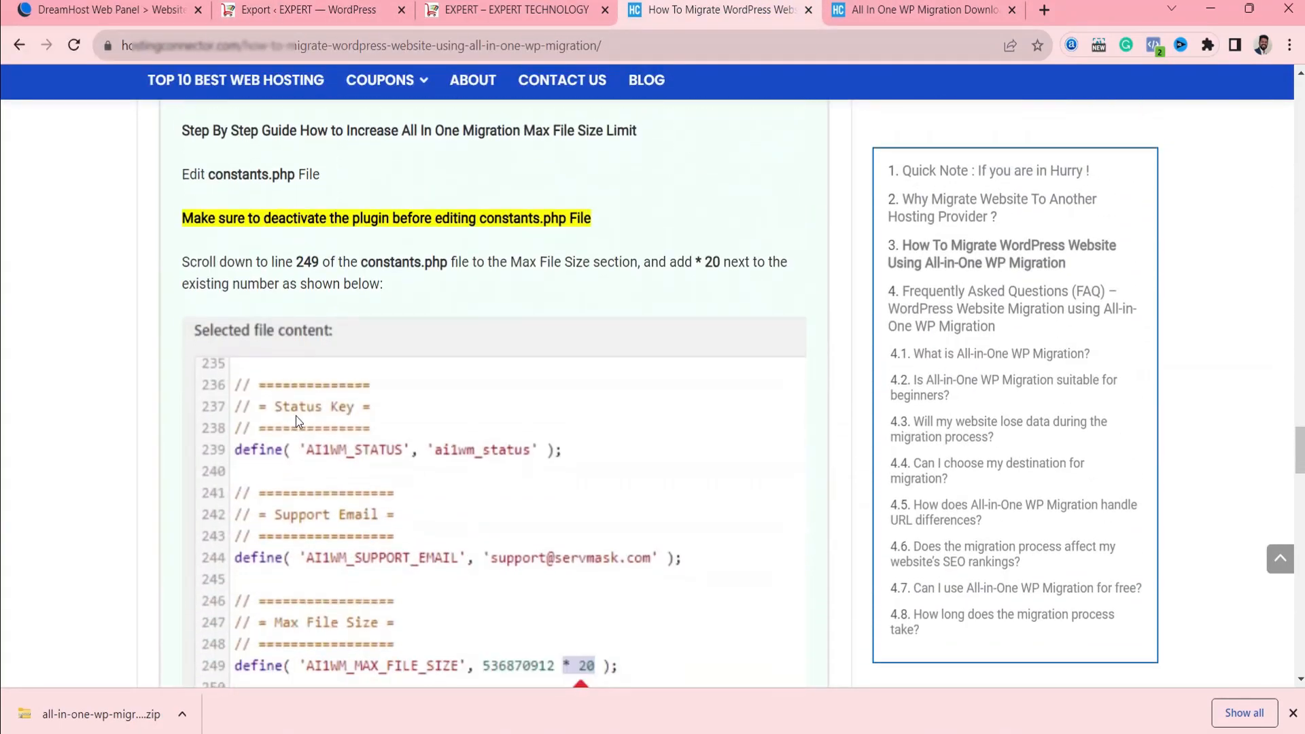
scroll(374, 343, down, 1)
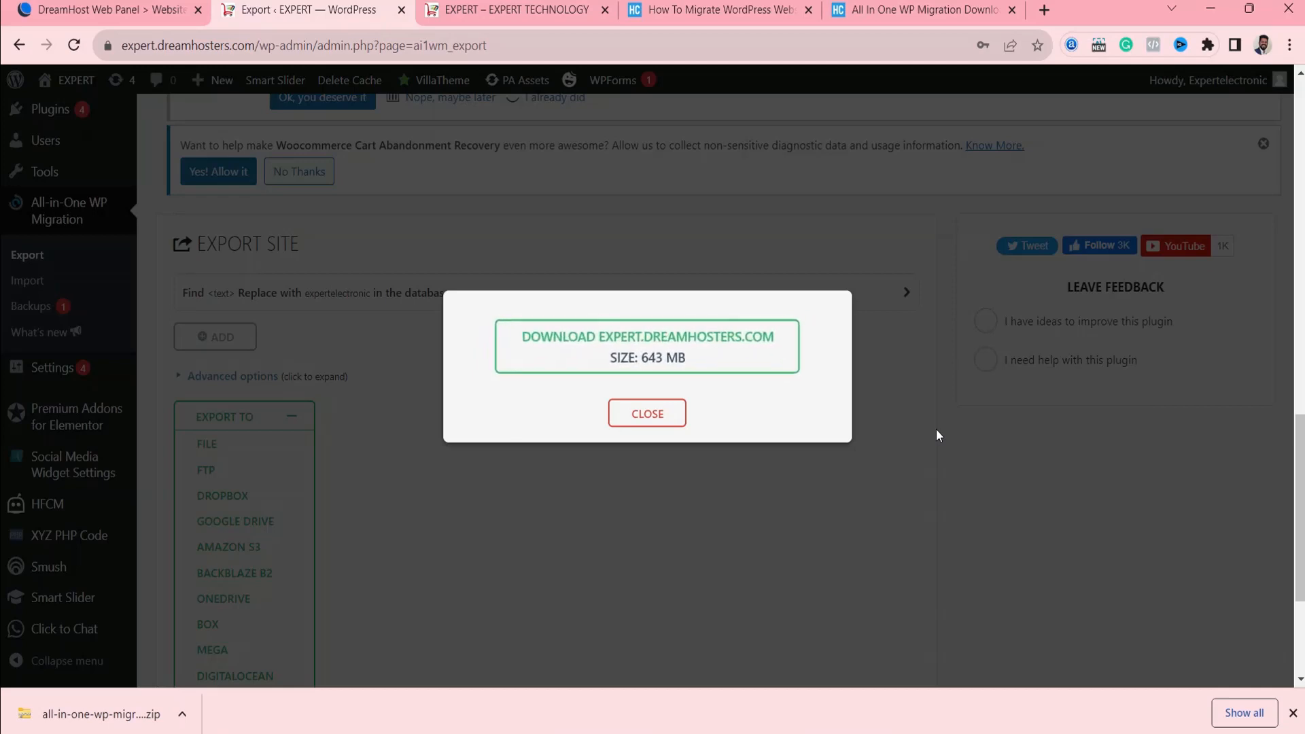
Download the finished expert.dreamhosters.com export file and return to the guide's max file size instructions.
click(605, 360)
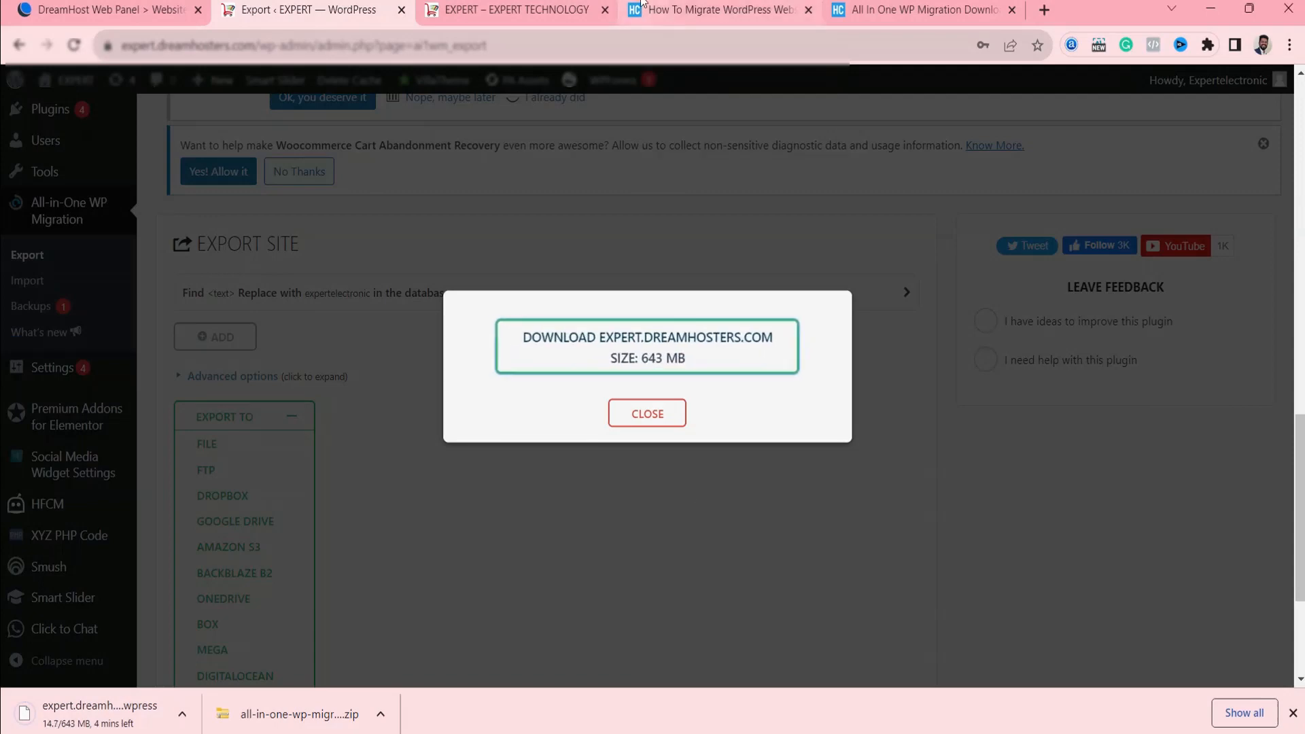
click(717, 9)
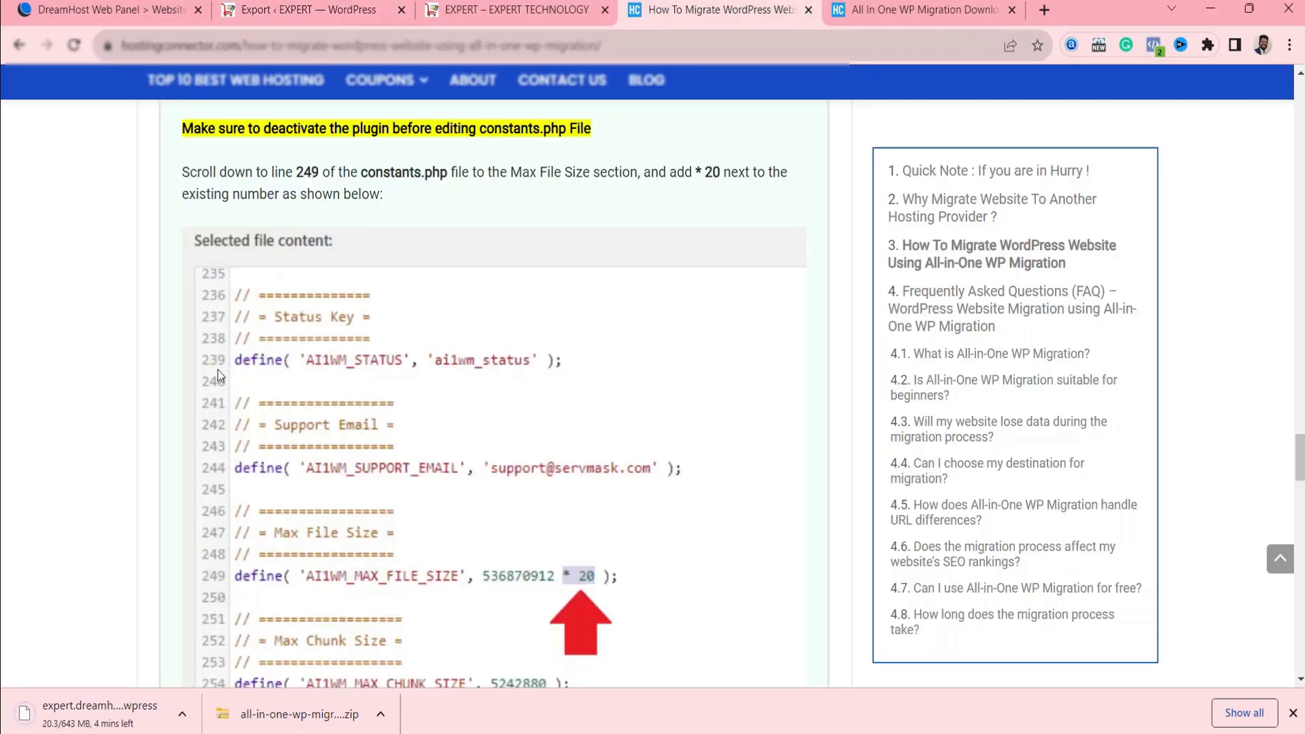
scroll(585, 207, down, 5)
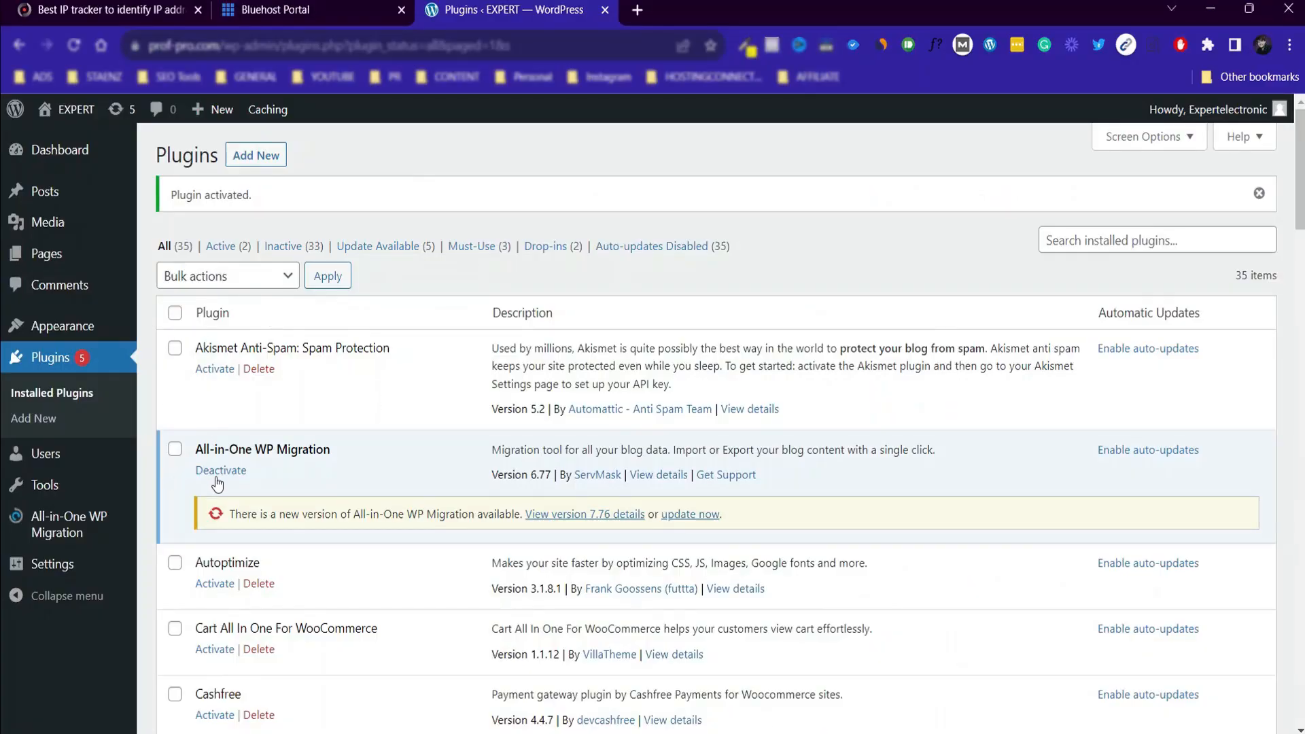
Open the Plugin File Editor on the Bluehost WordPress site.
mouse_move(83, 469)
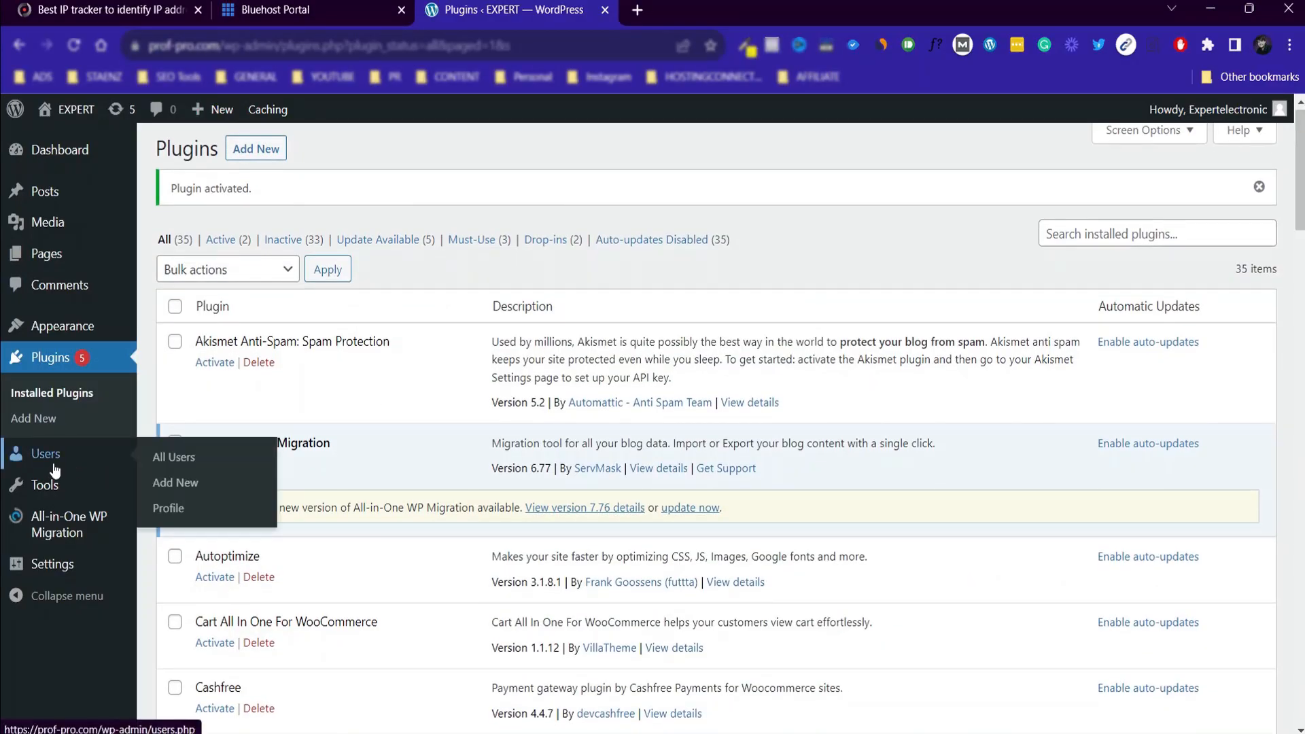
mouse_move(87, 494)
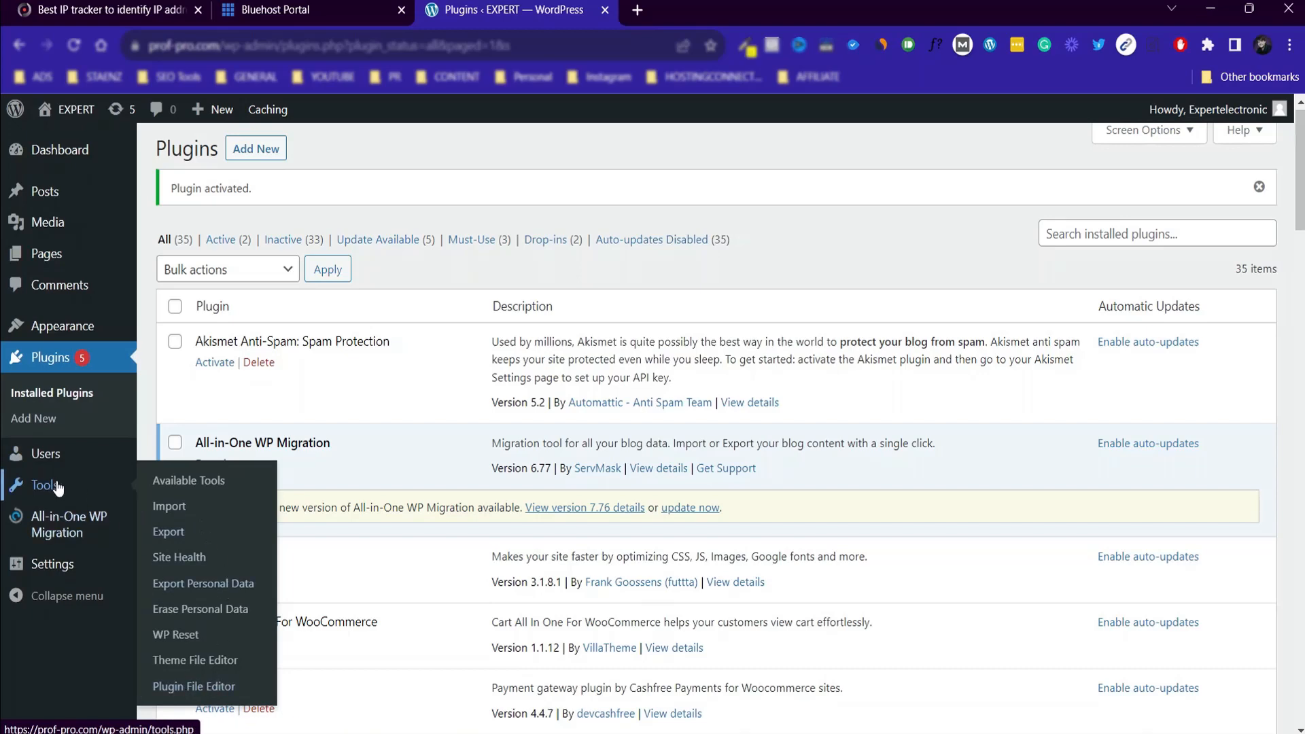
click(197, 689)
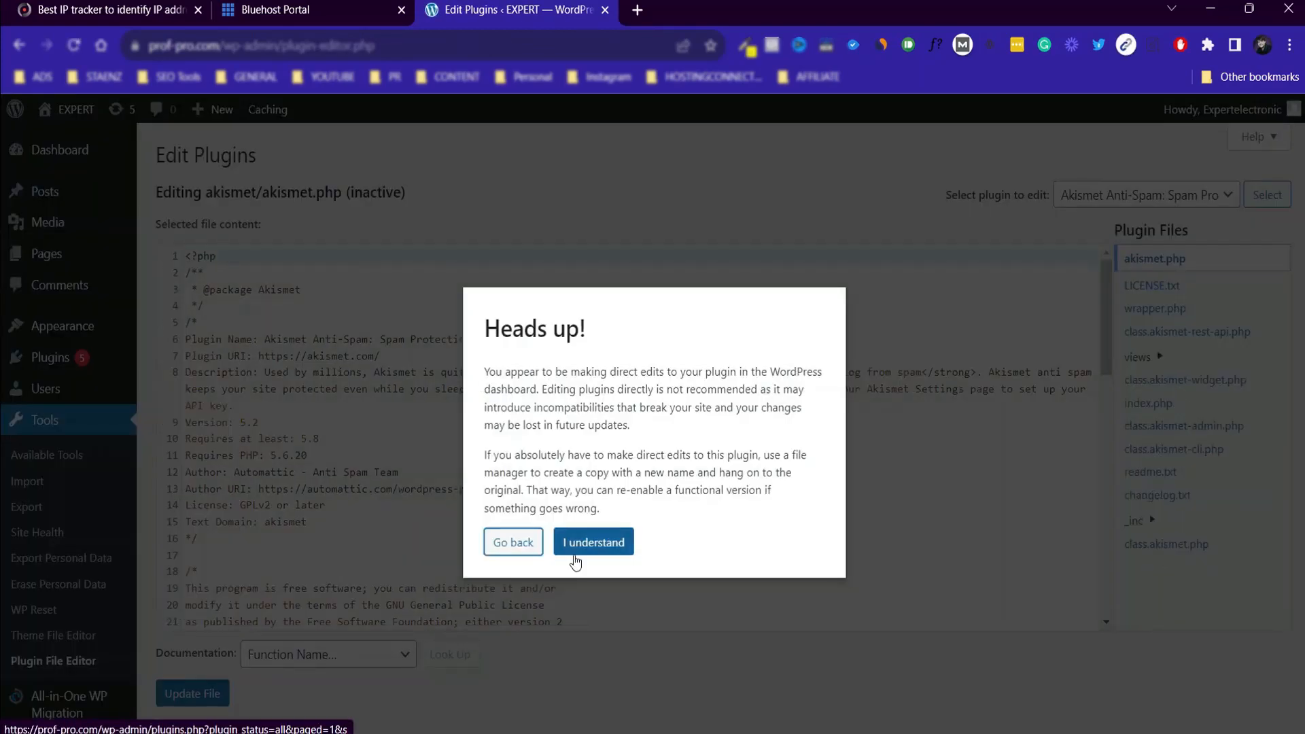
Check in the migration guide which plugin file has to be edited to raise the max file size limit.
click(579, 543)
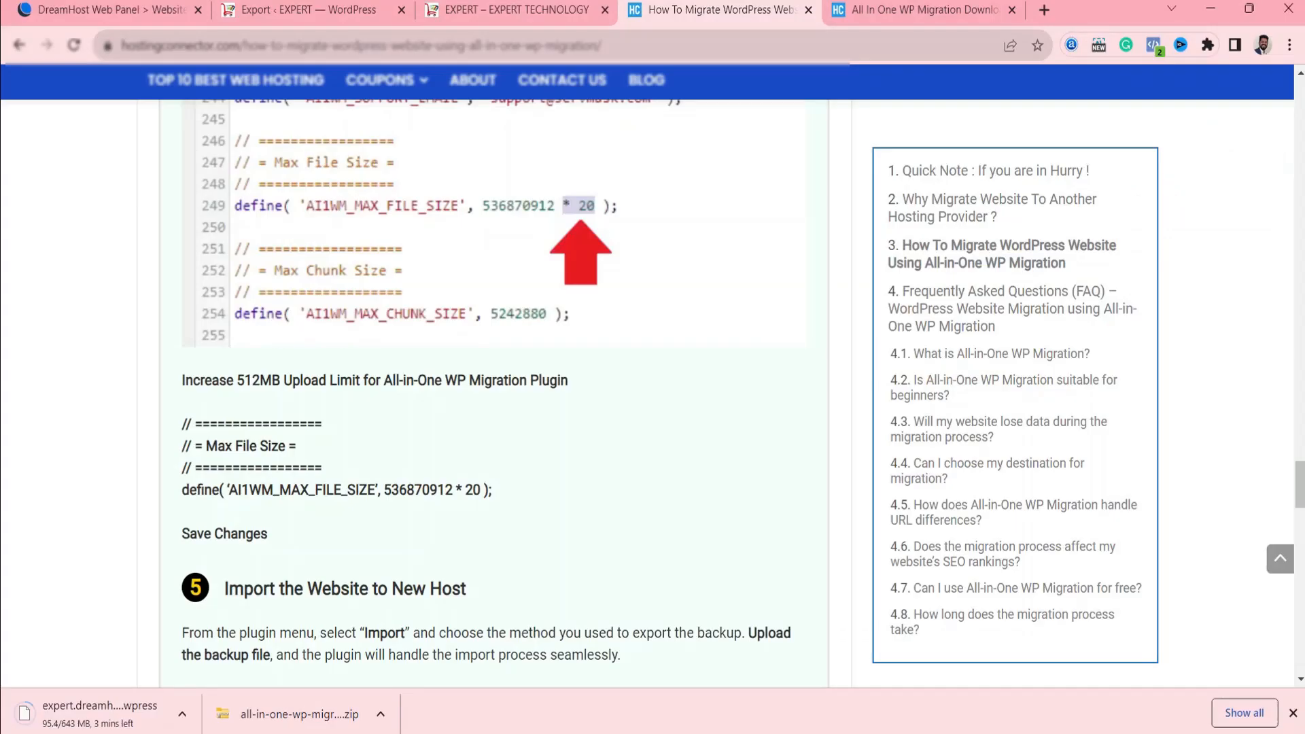
scroll(456, 418, up, 10)
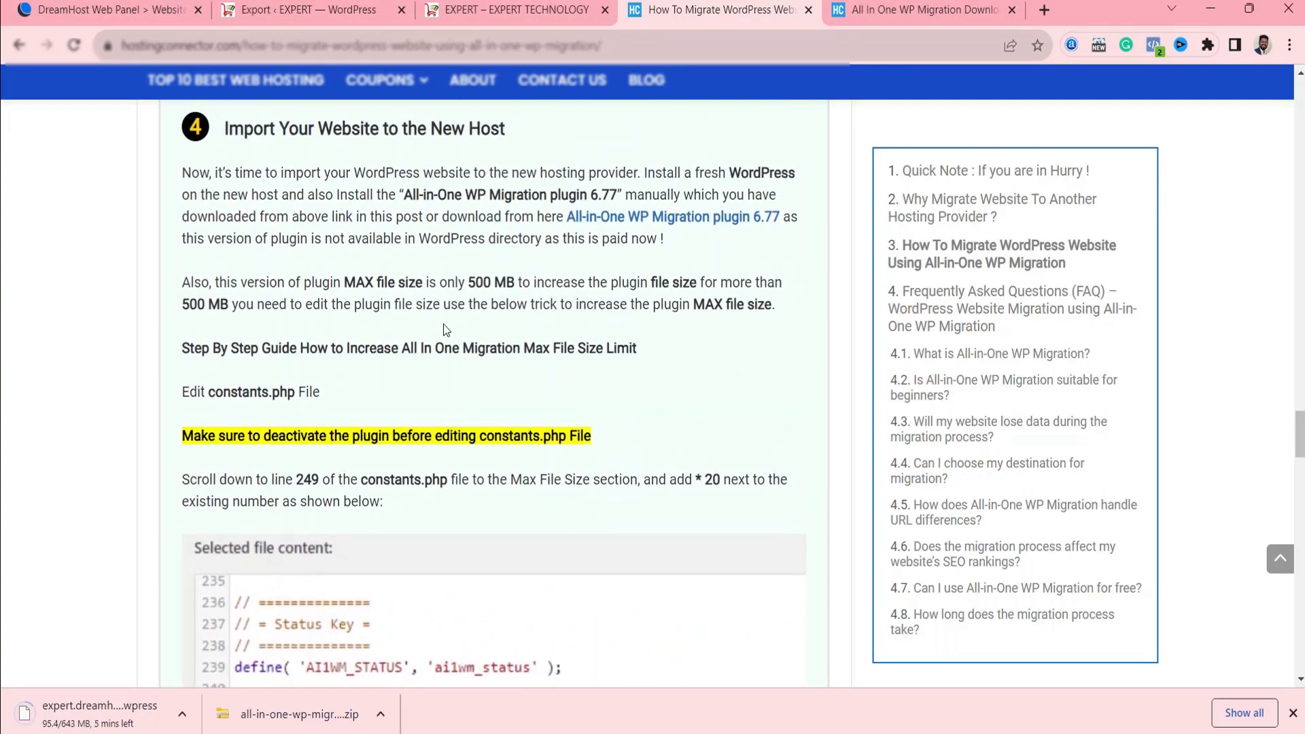
scroll(317, 502, up, 1)
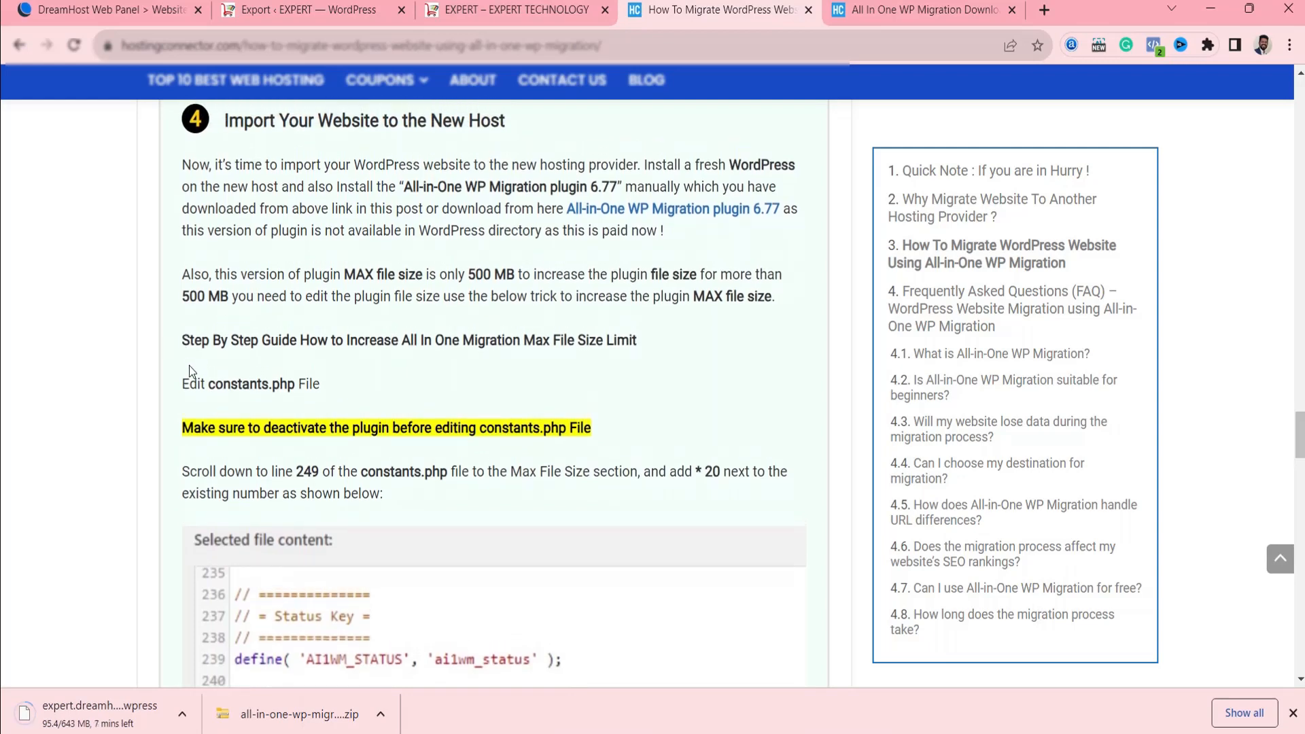
drag(184, 386, 358, 399)
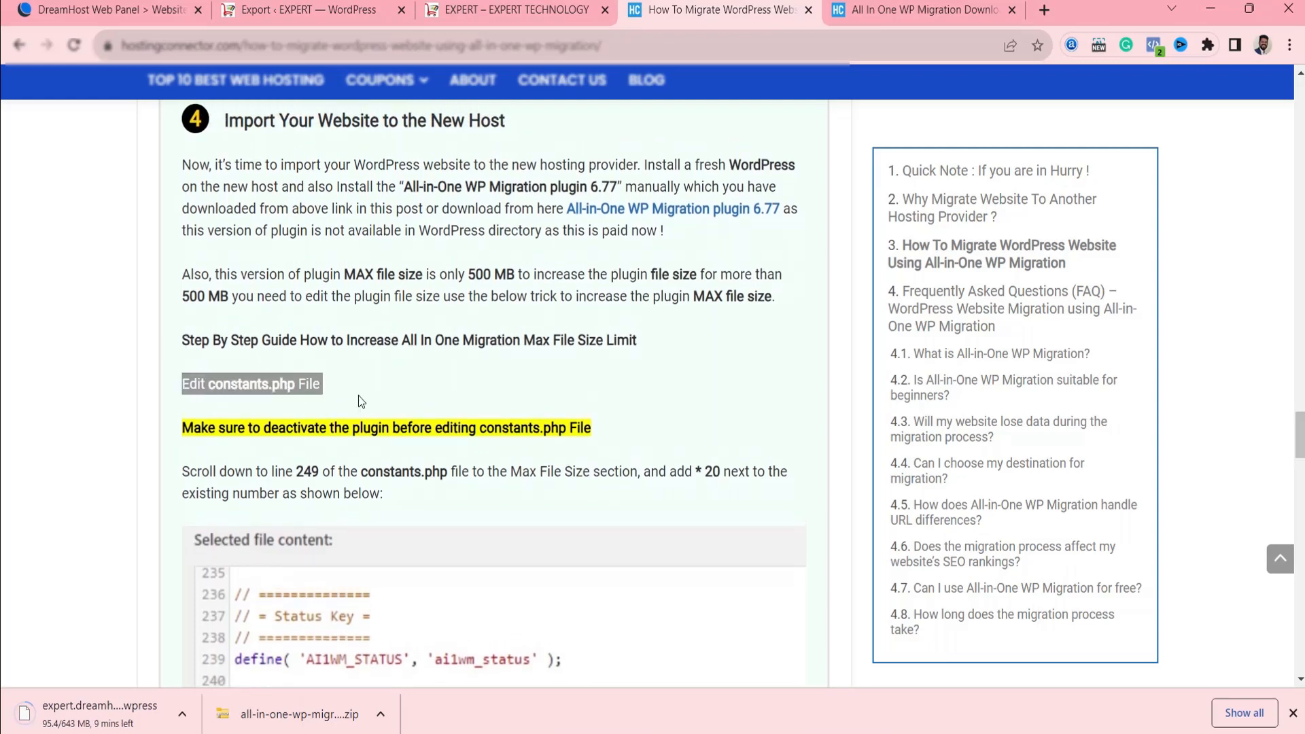
click(358, 394)
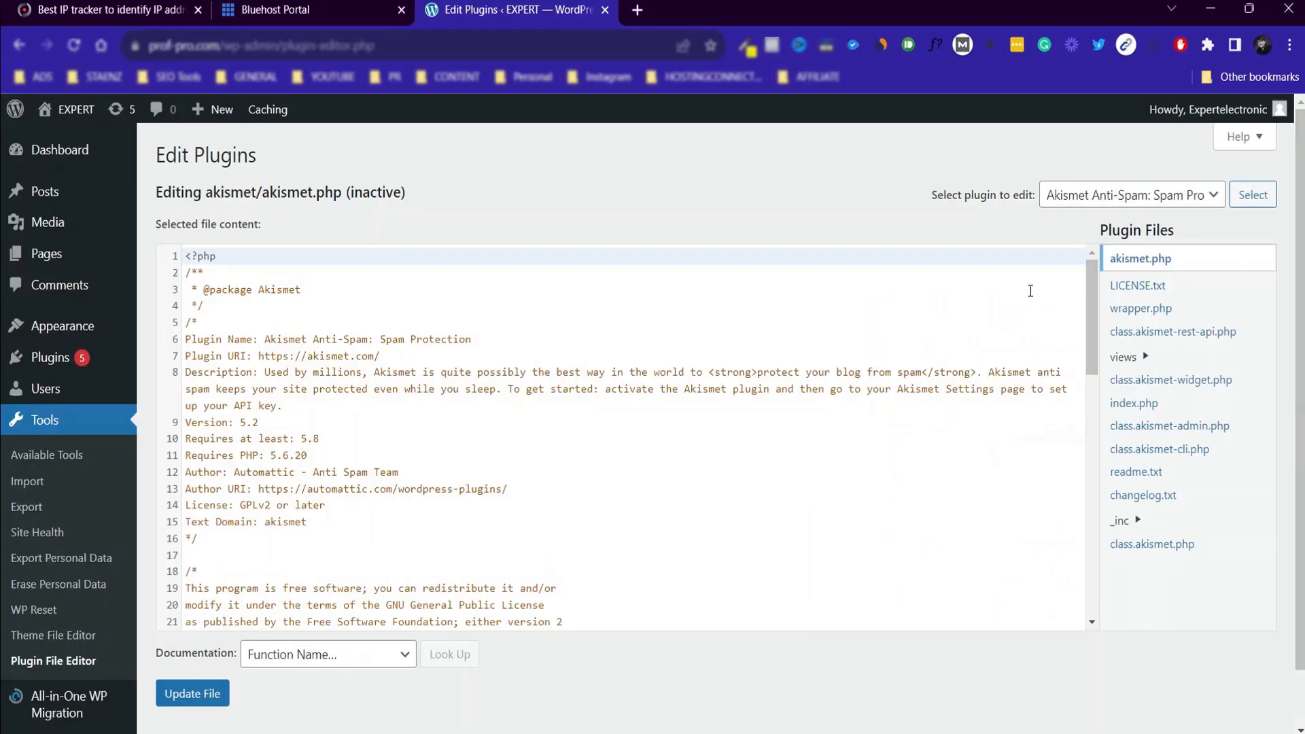
Load the All-in-One WP Migration plugin in the file editor and open its constants.php file.
click(1130, 198)
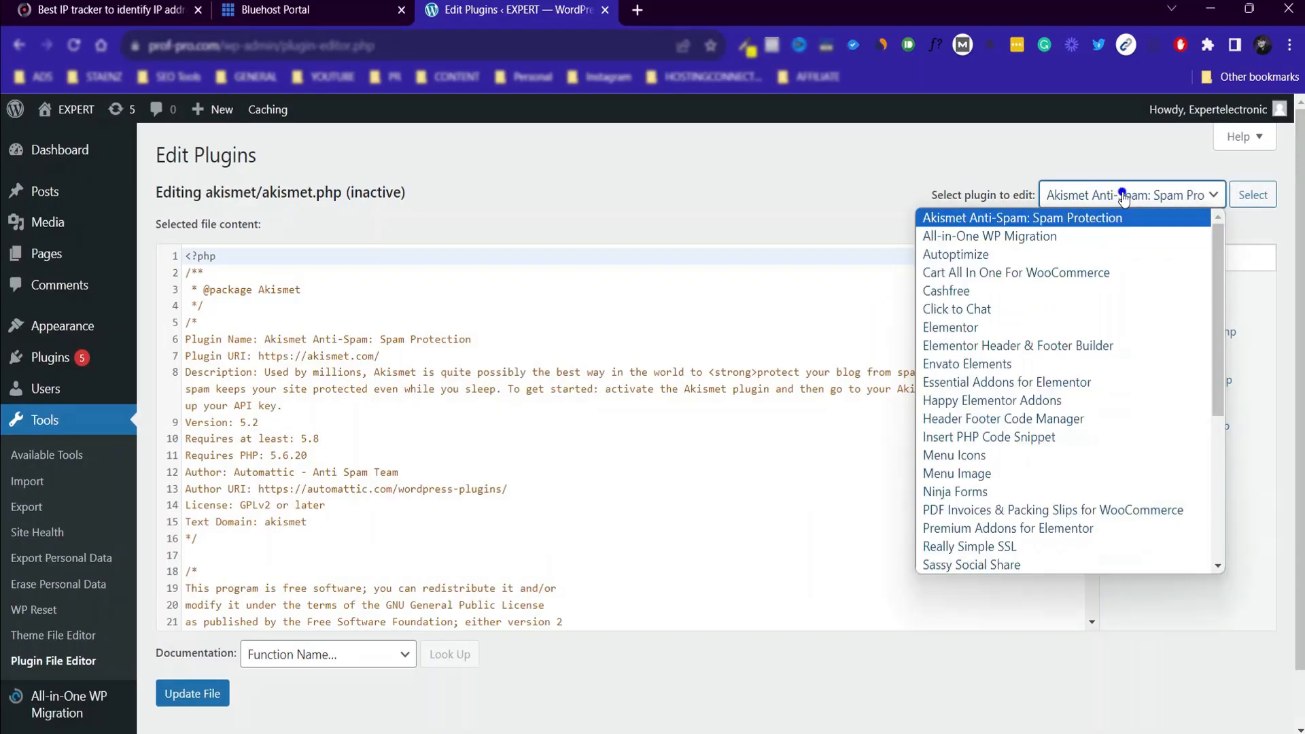
click(1005, 237)
click(1253, 194)
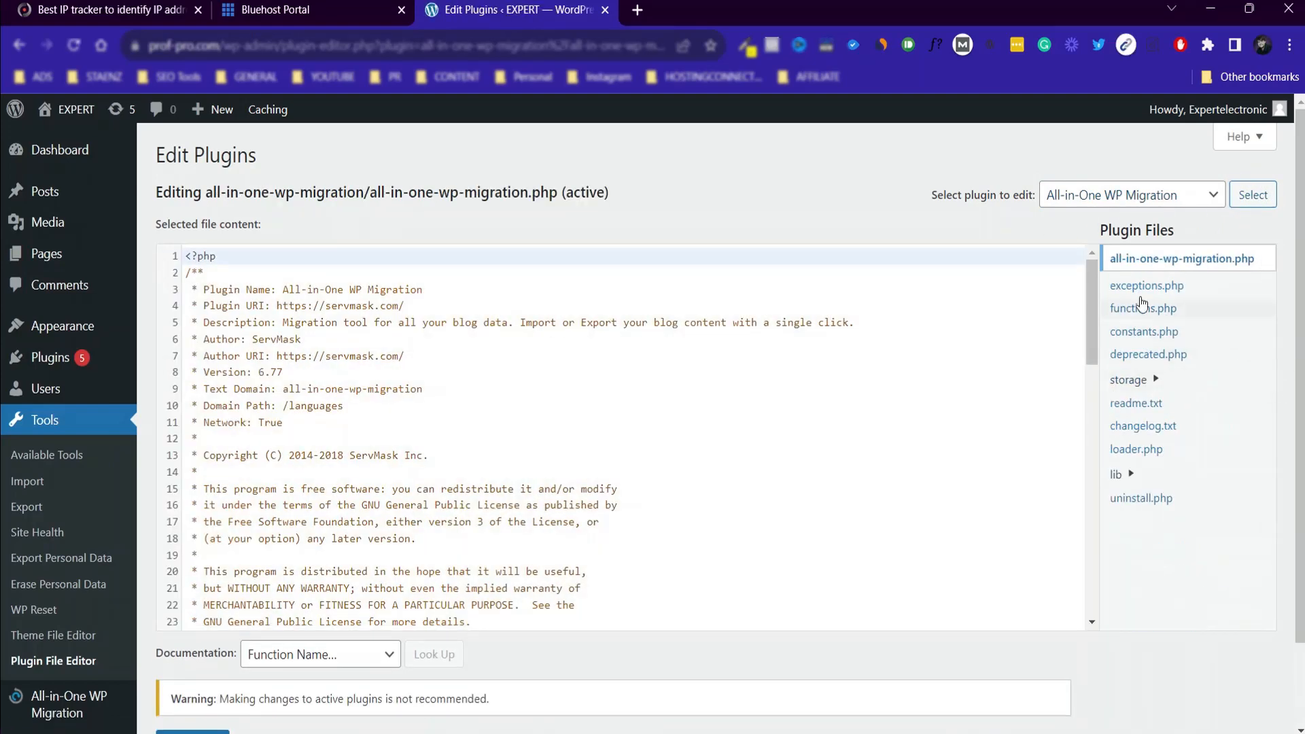
click(1137, 329)
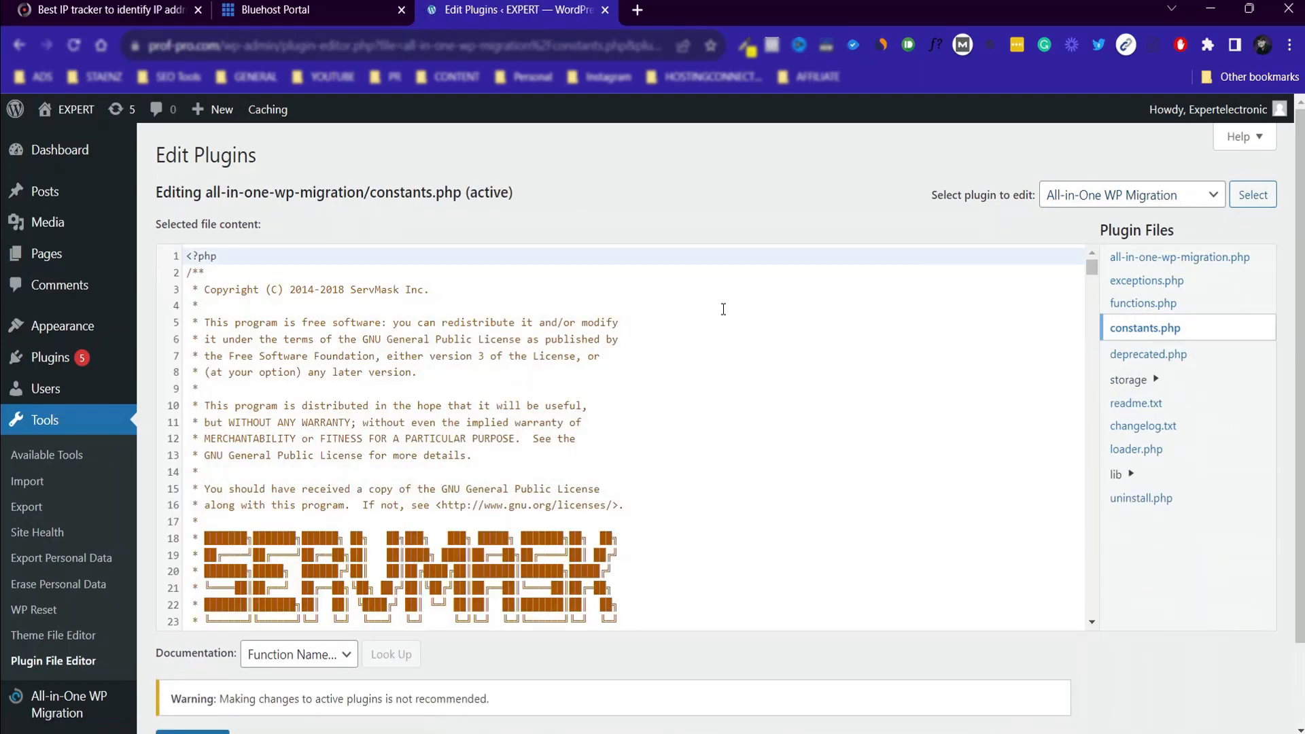
Search constants.php for "max file size" to locate the AI1WM_MAX_FILE_SIZE definition.
key(ctrl+f)
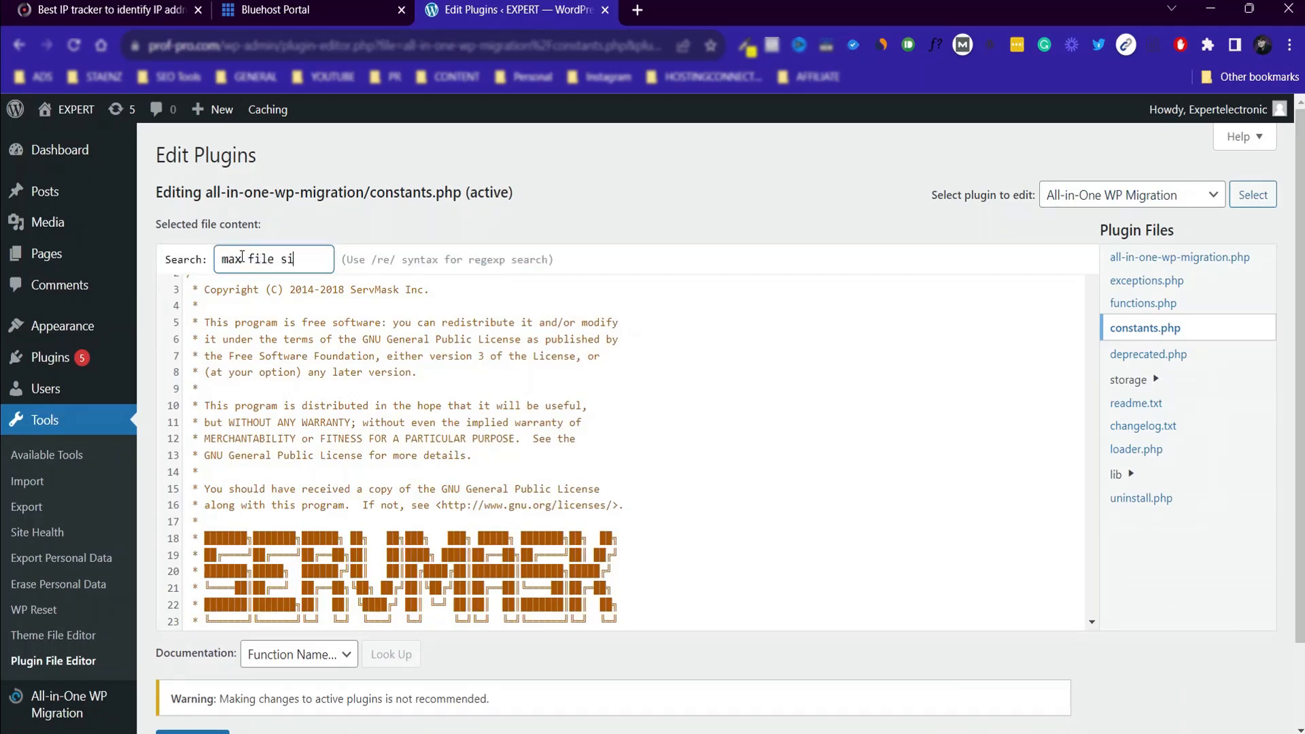
key(Return)
scroll(416, 578, down, 3)
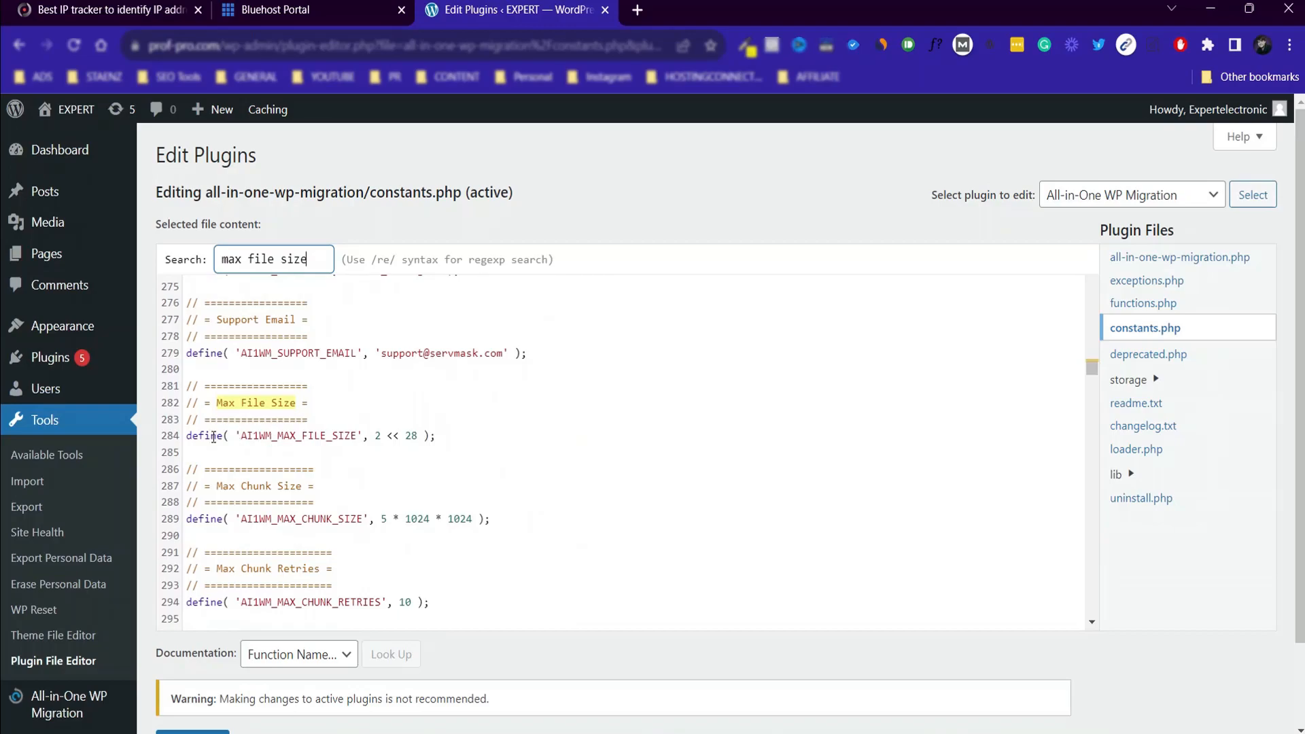
Copy the line define( 'AI1WM_MAX_FILE_SIZE', 536870912 * 20 ); from the migration guide.
key(alt+Tab)
scroll(350, 578, down, 7)
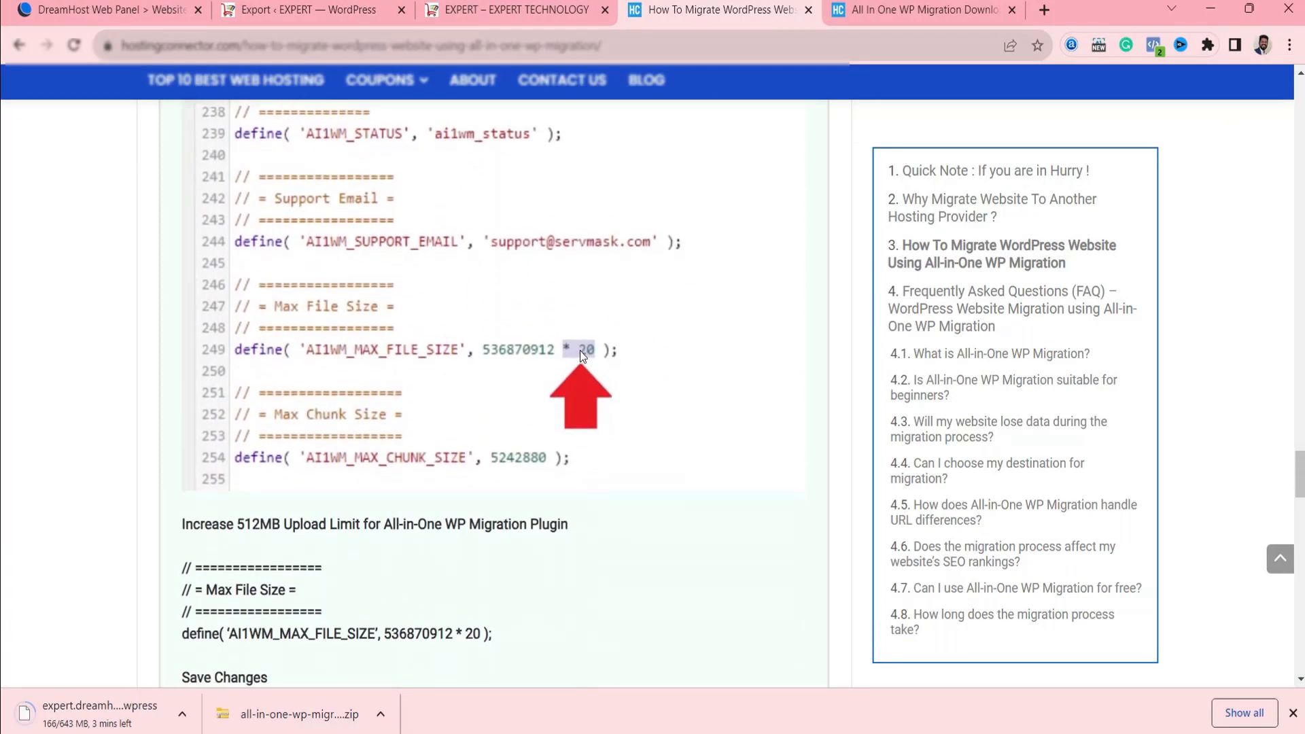
scroll(580, 350, down, 1)
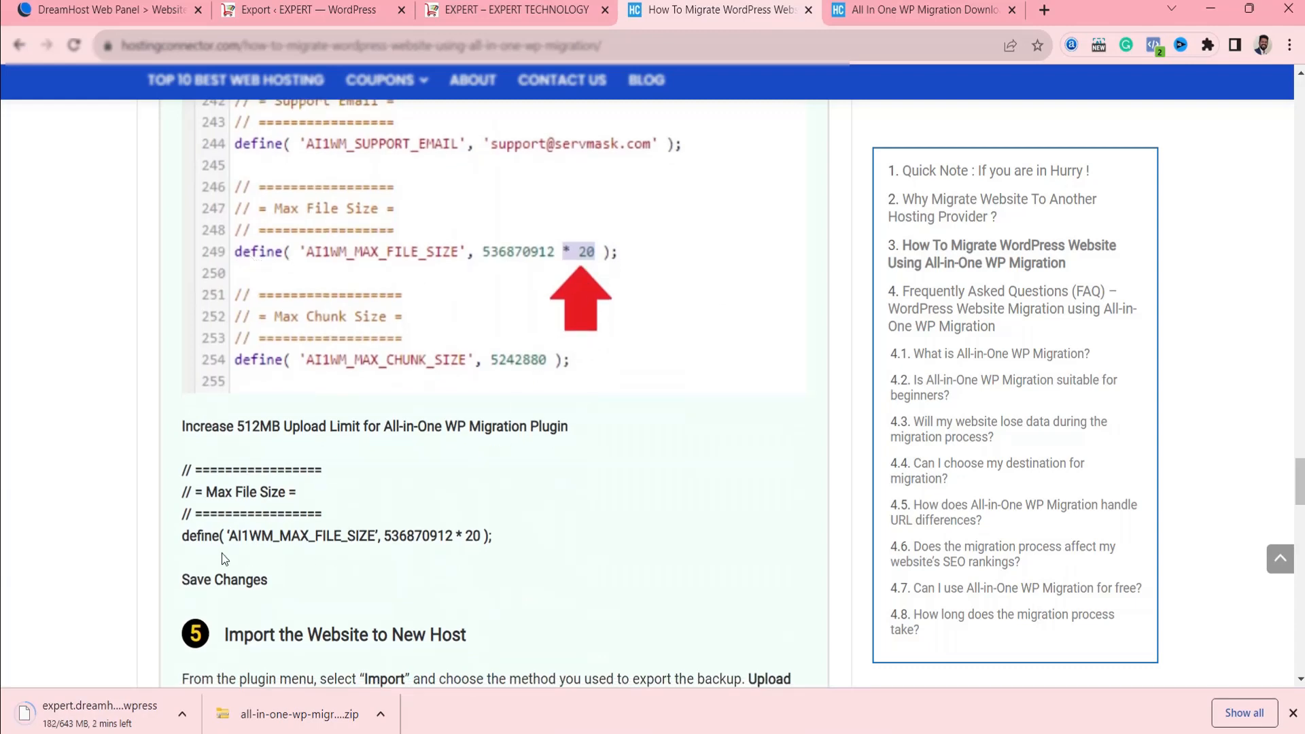
drag(180, 537, 513, 540)
right_click(437, 533)
click(488, 372)
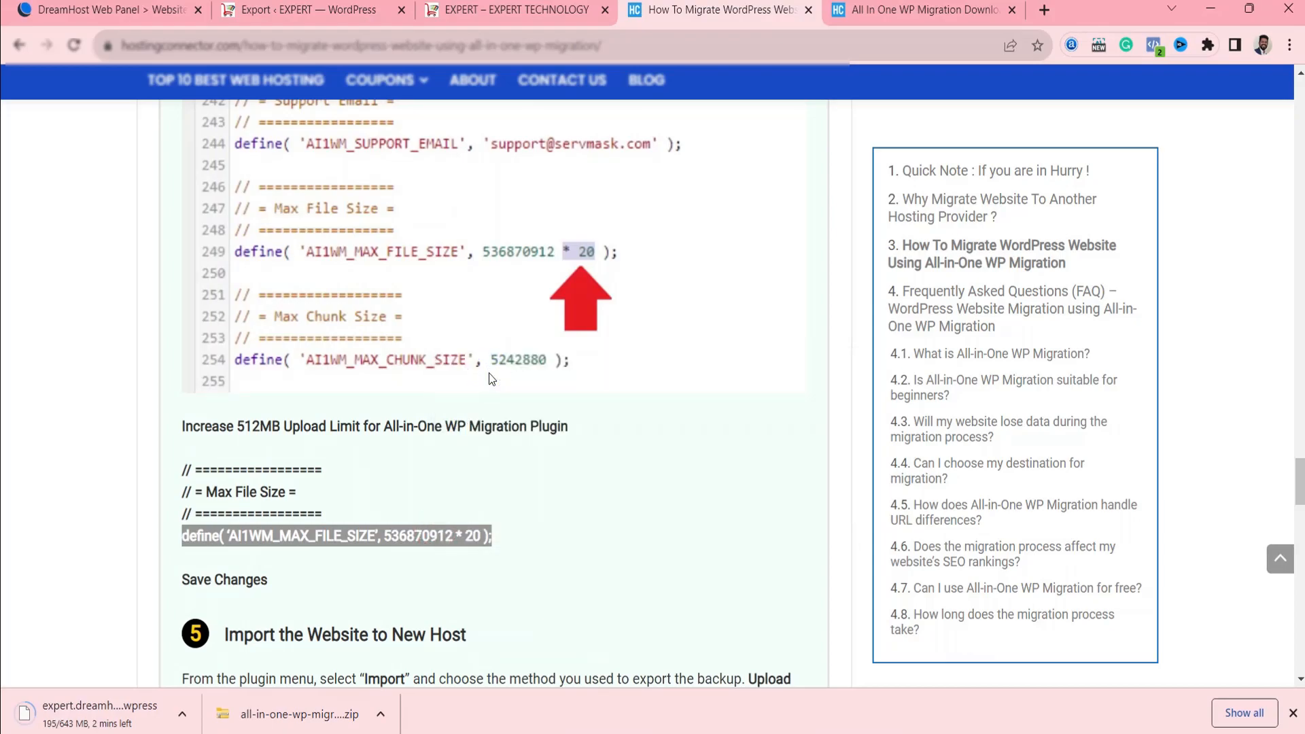
Try to replace the AI1WM_MAX_FILE_SIZE line in constants.php with the copied 536870912 * 20 definition and update the file.
key(alt+Tab)
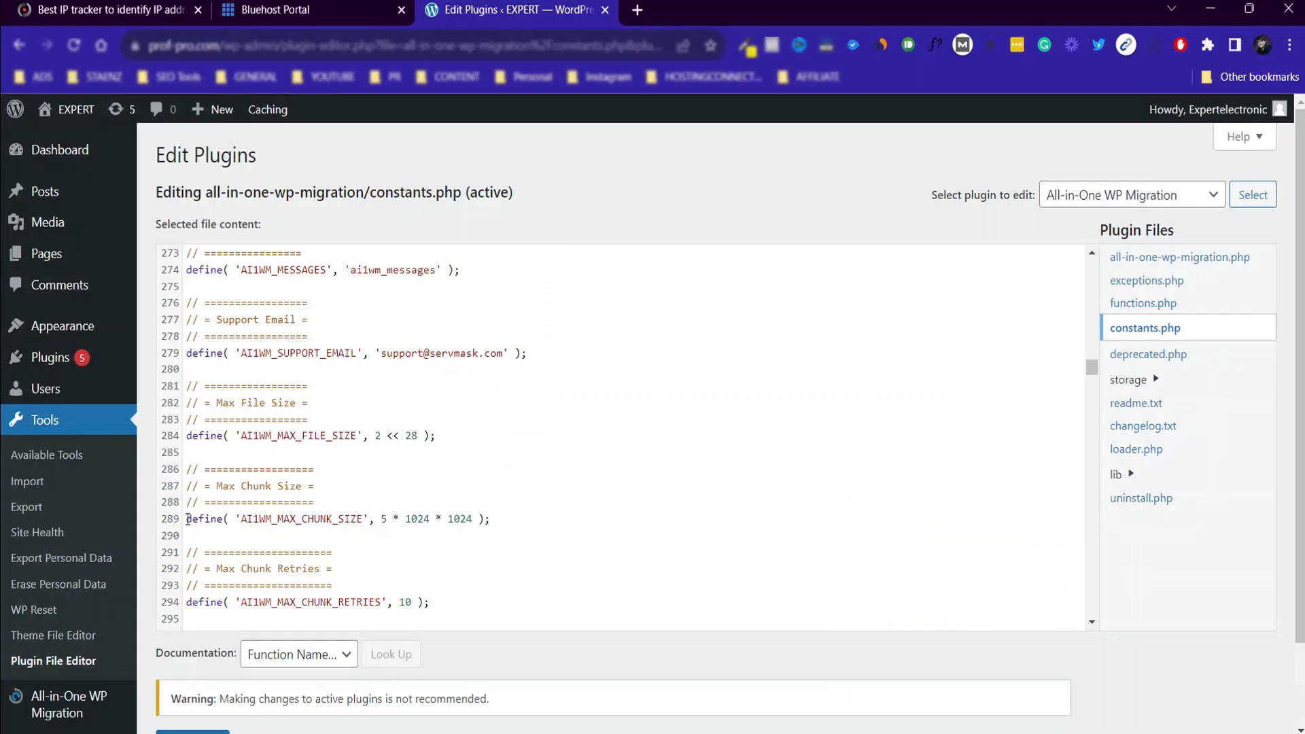
drag(186, 435, 446, 430)
key(BackSpace)
key(ctrl+v)
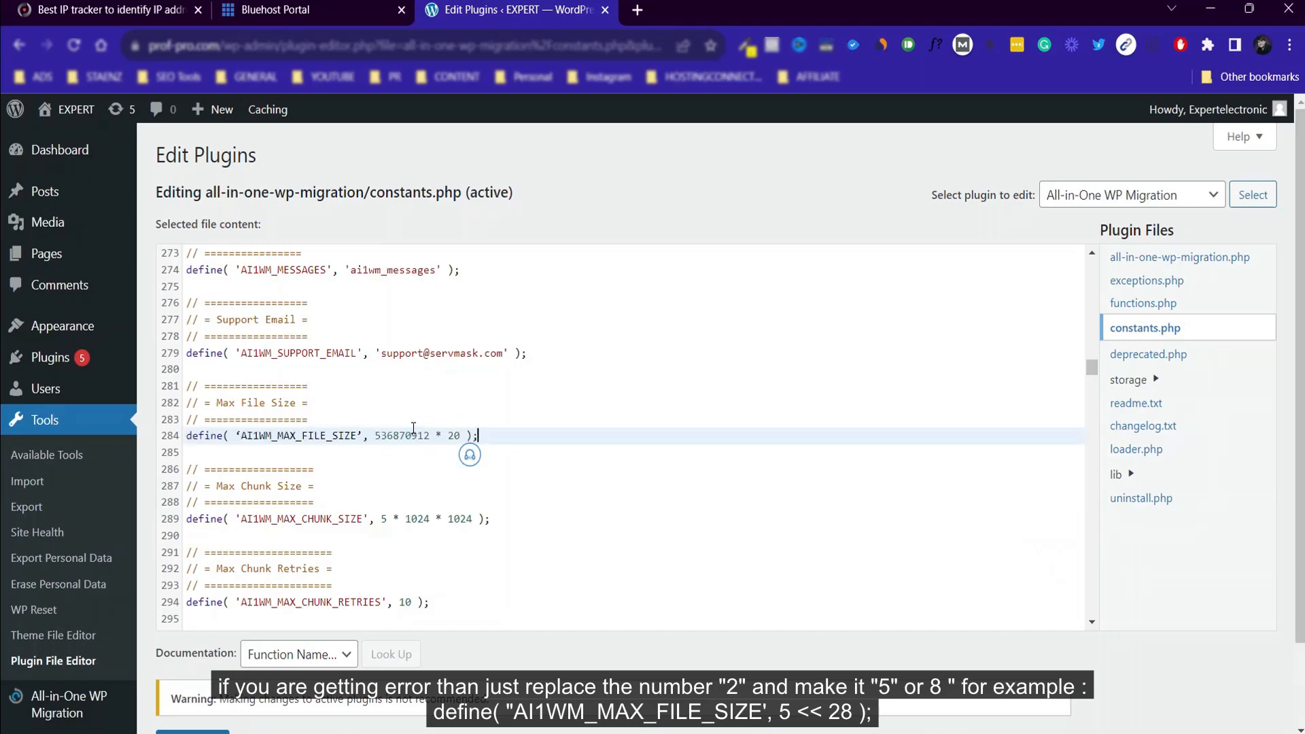
scroll(406, 520, down, 5)
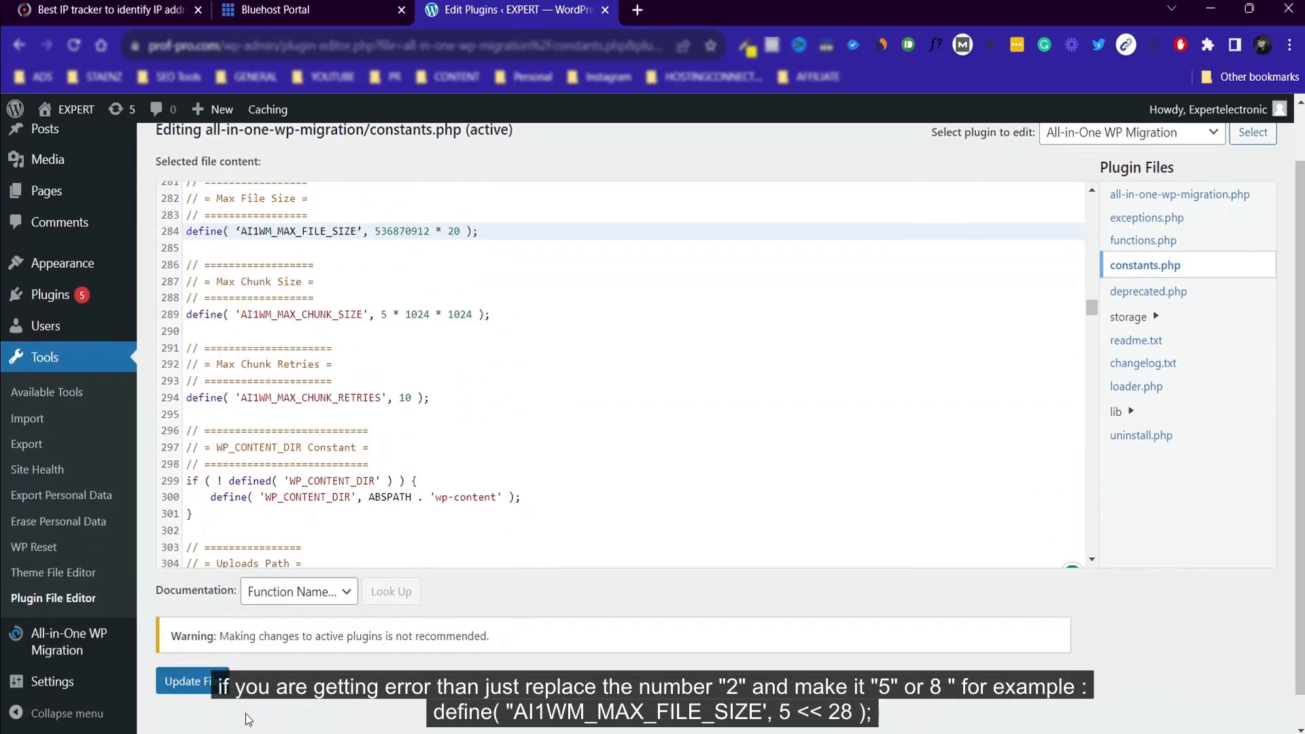
click(209, 680)
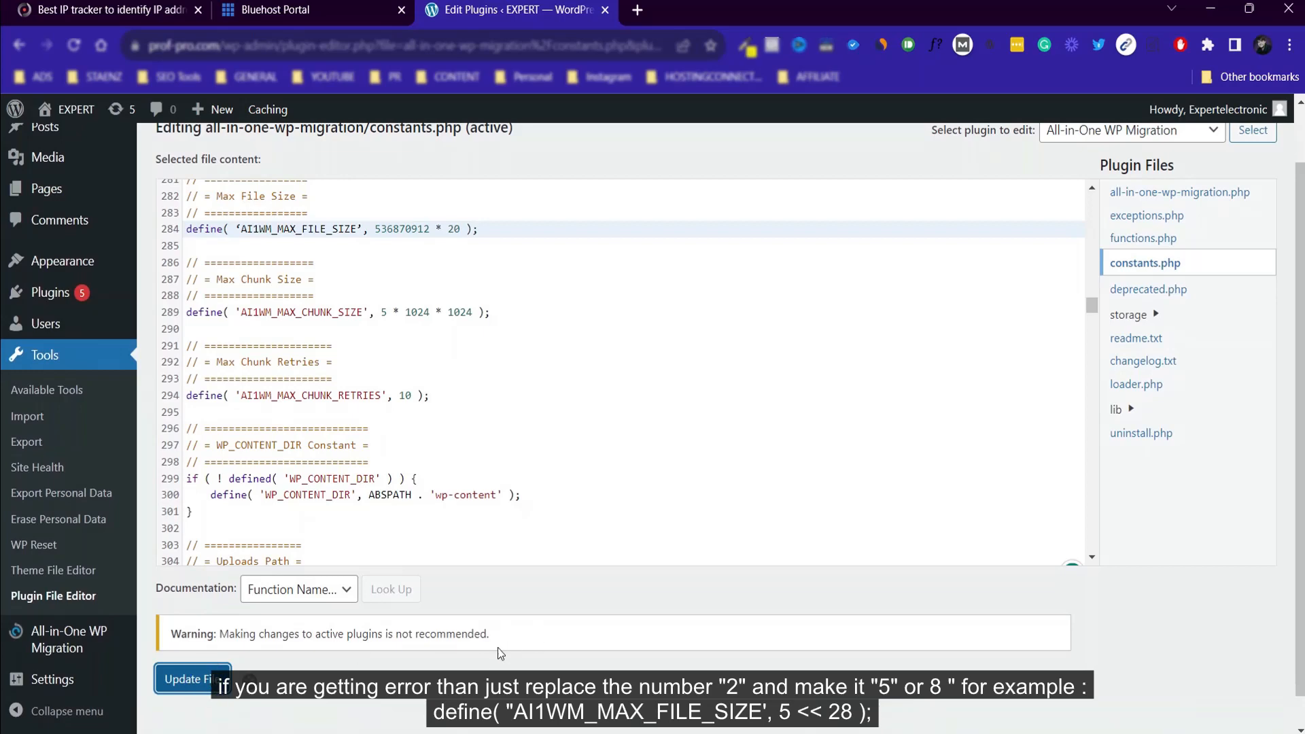
Check the result of the update and undo the replacement of the AI1WM_MAX_FILE_SIZE line.
scroll(284, 667, down, 1)
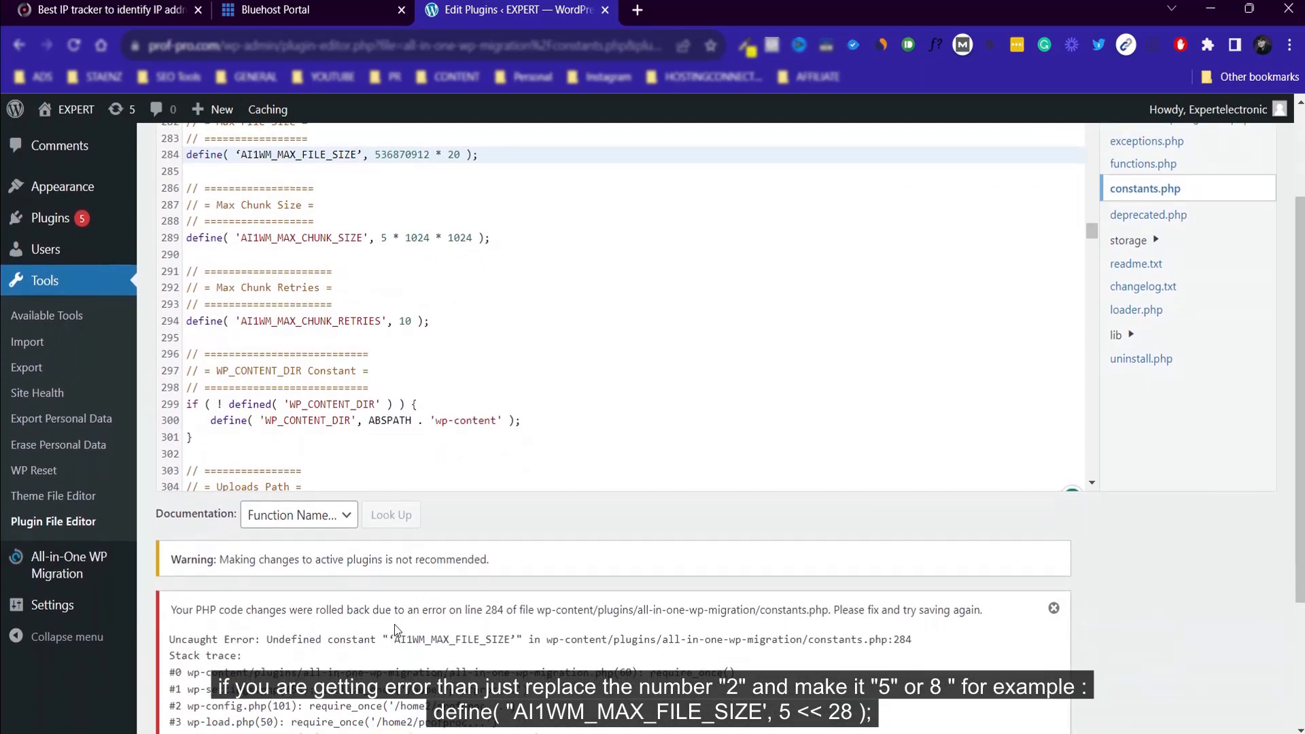
scroll(516, 620, up, 2)
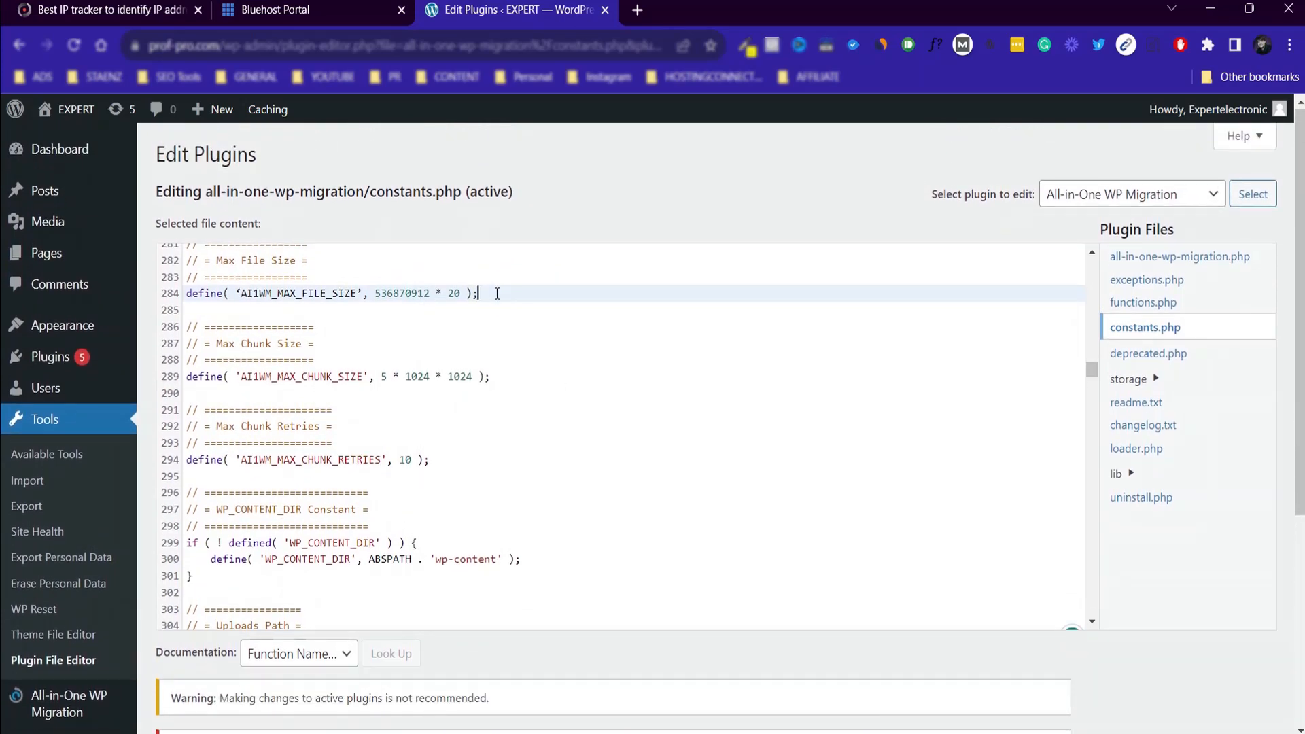
key(ctrl+z)
key(ctrl+z)
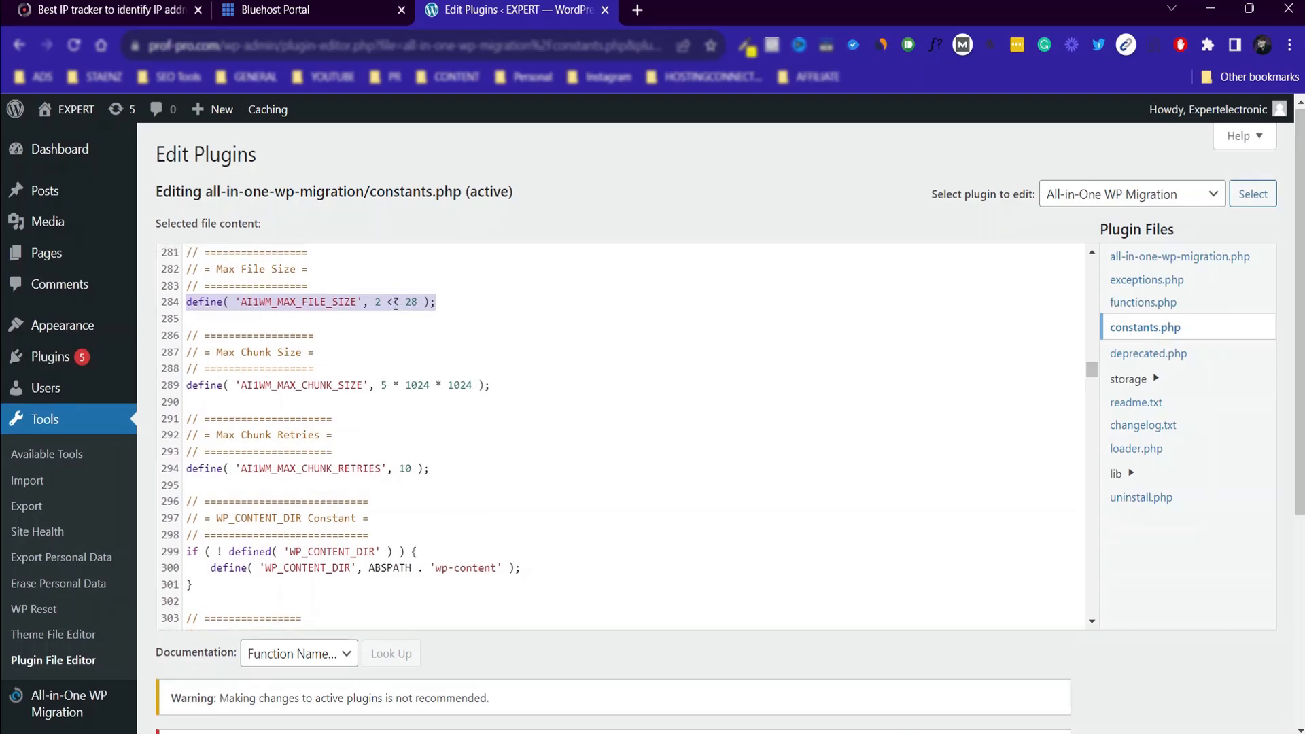
Set the AI1WM_MAX_FILE_SIZE value to 8 << 28 in constants.php and update the file.
click(379, 303)
key(BackSpace)
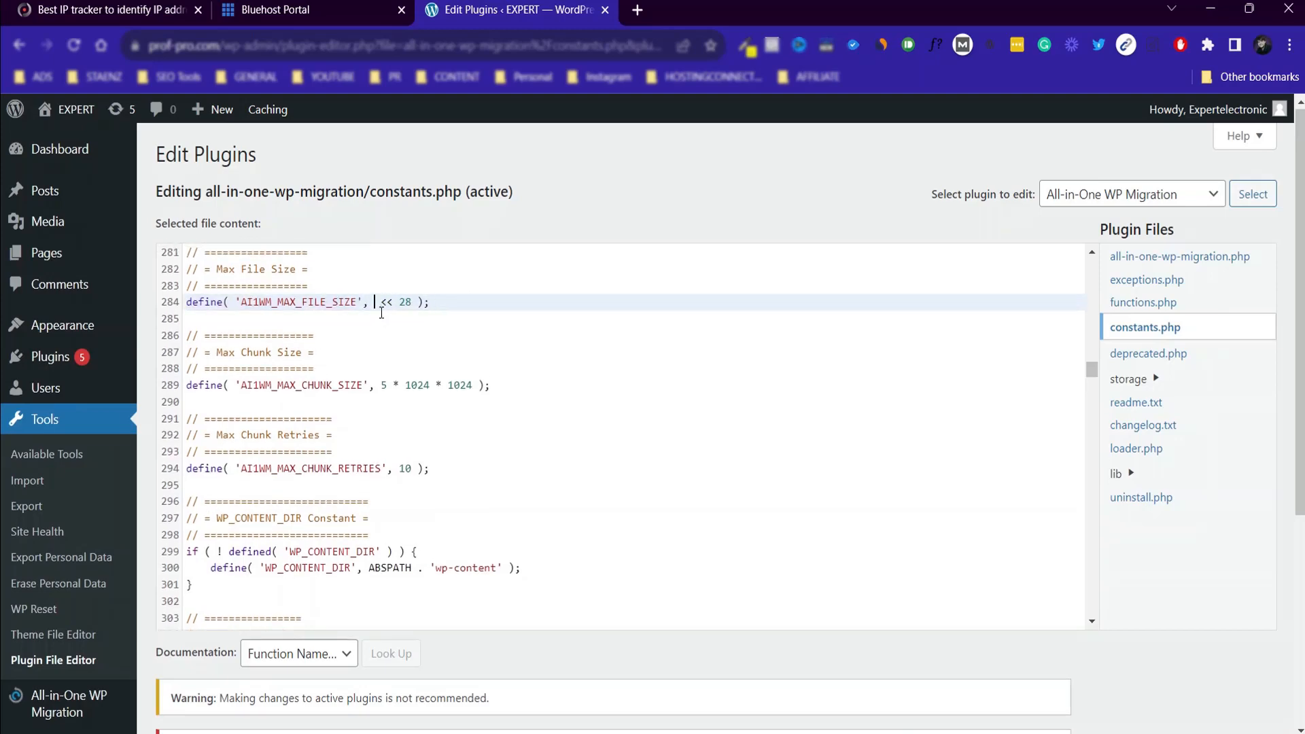
text(8)
scroll(1240, 455, down, 5)
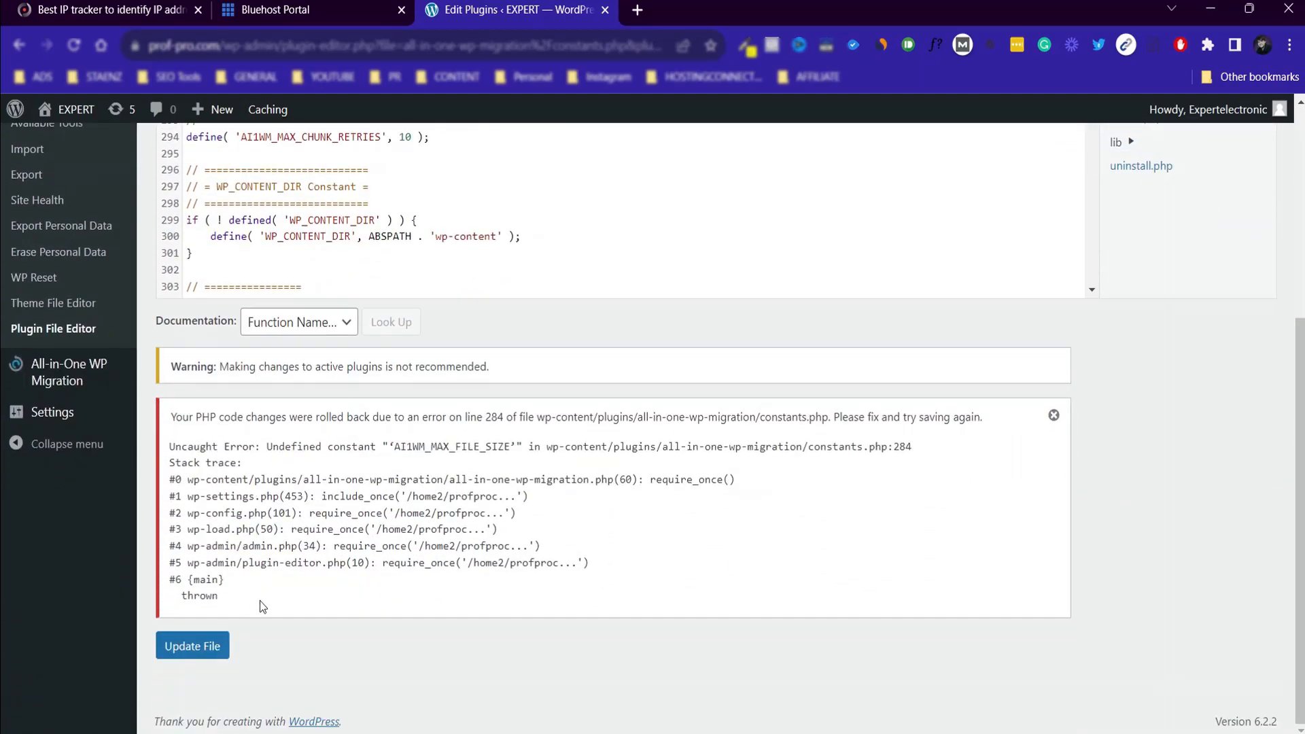
click(189, 647)
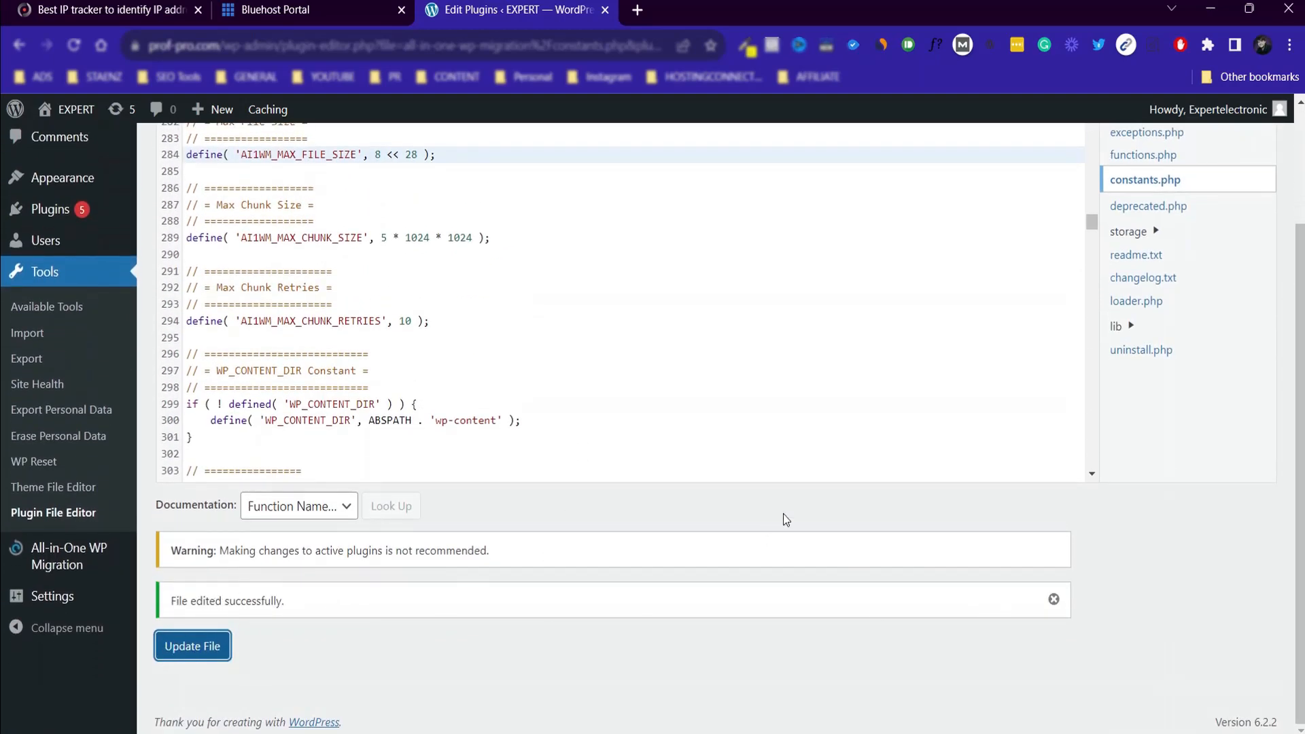
Read step 5 of the migration guide about importing the website to the new host.
scroll(785, 519, up, 2)
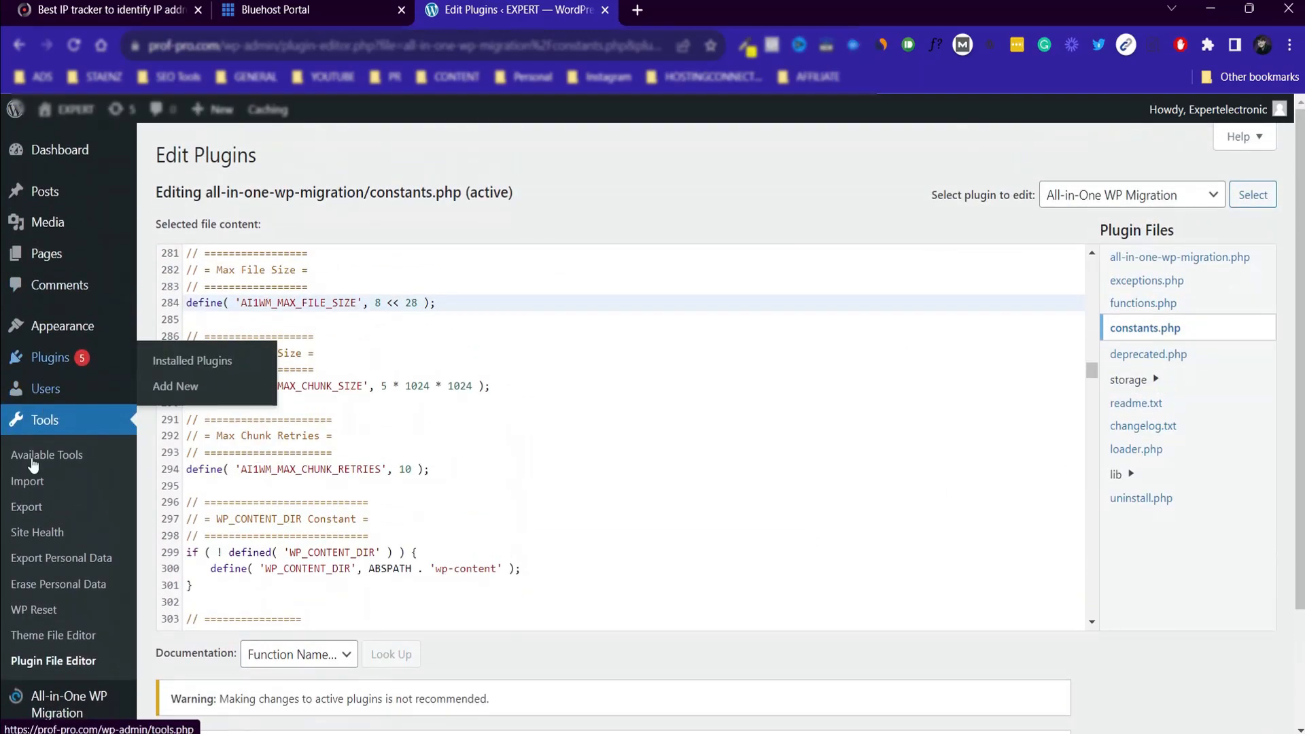
scroll(75, 364, down, 2)
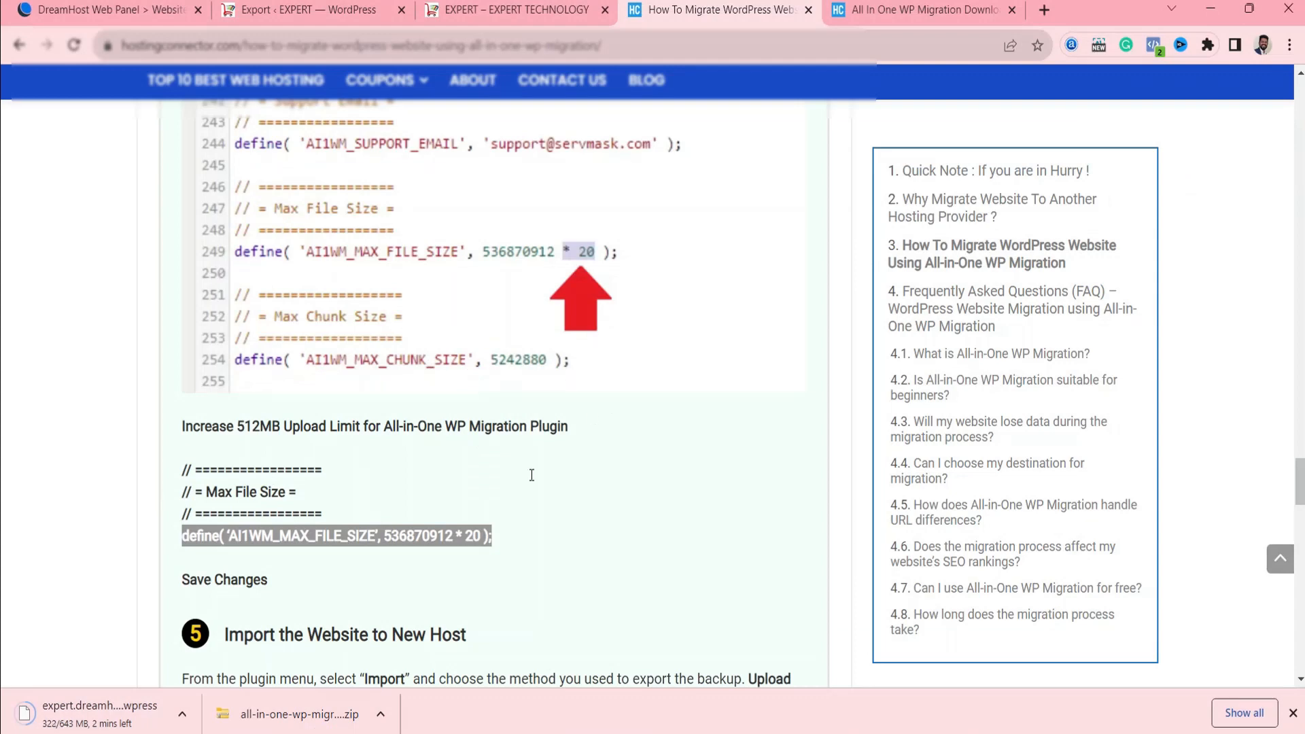
scroll(271, 478, down, 4)
drag(231, 376, 480, 374)
click(387, 378)
drag(230, 374, 501, 364)
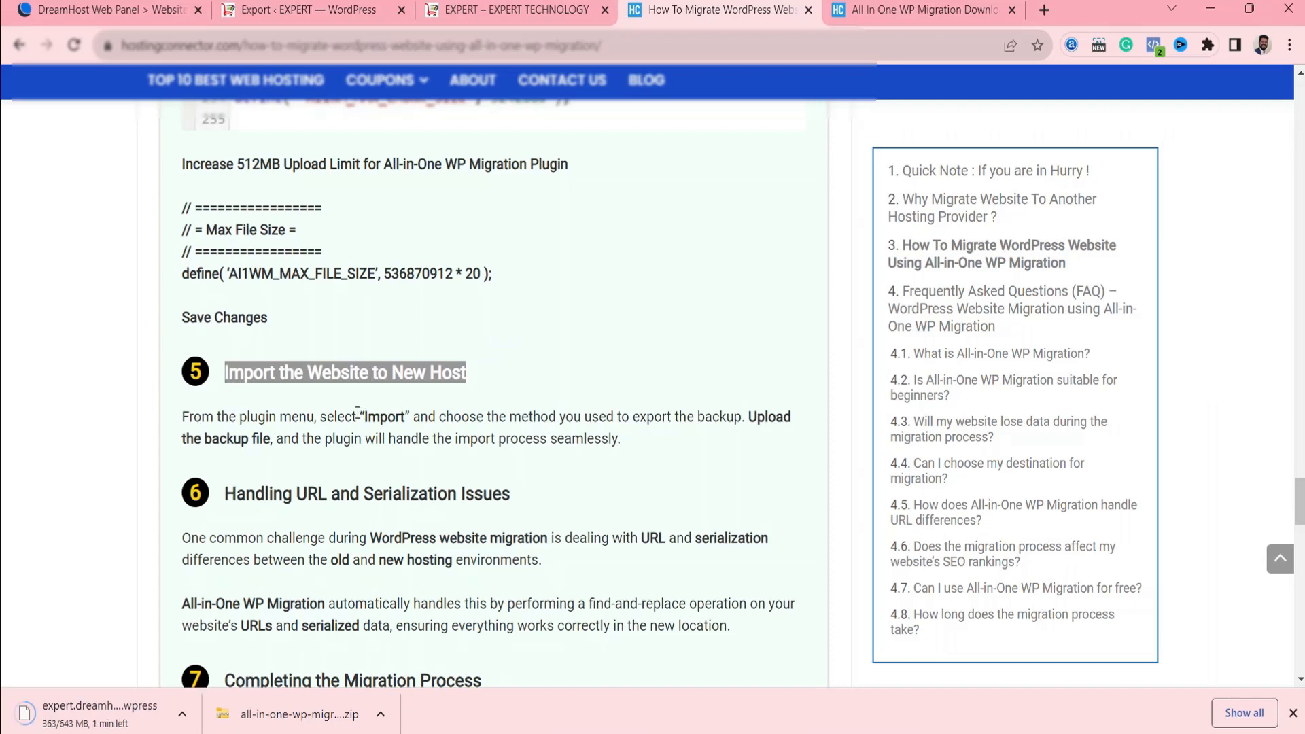
drag(357, 412, 416, 416)
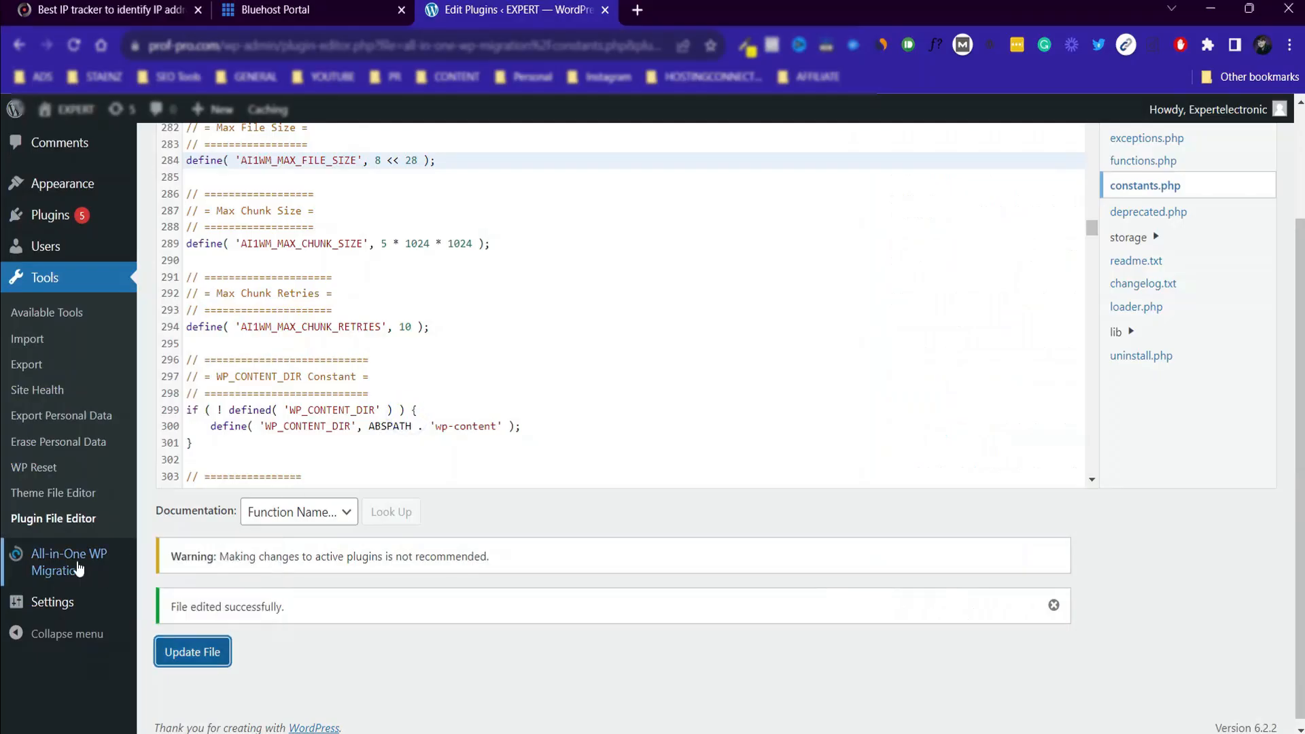
Open the All-in-One WP Migration import page, check the guide's backup upload instruction, and expand the list of import sources.
mouse_move(49, 573)
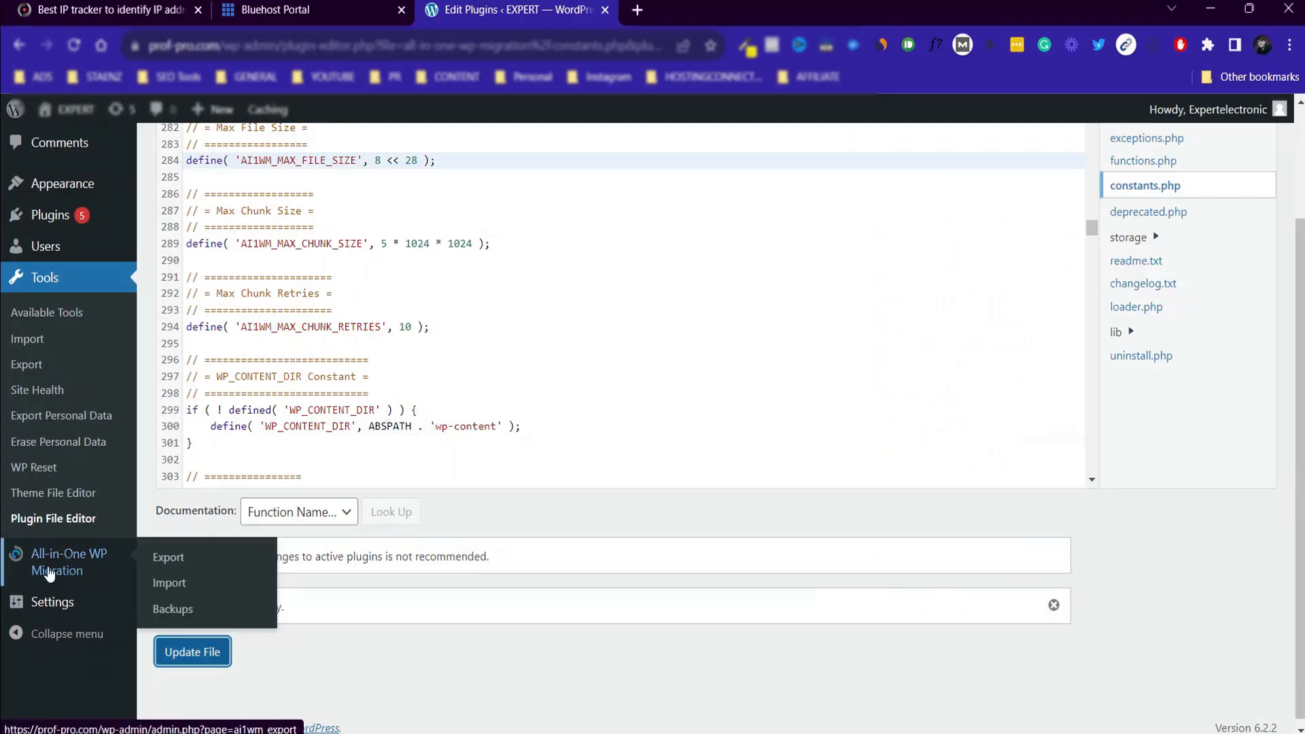
click(175, 582)
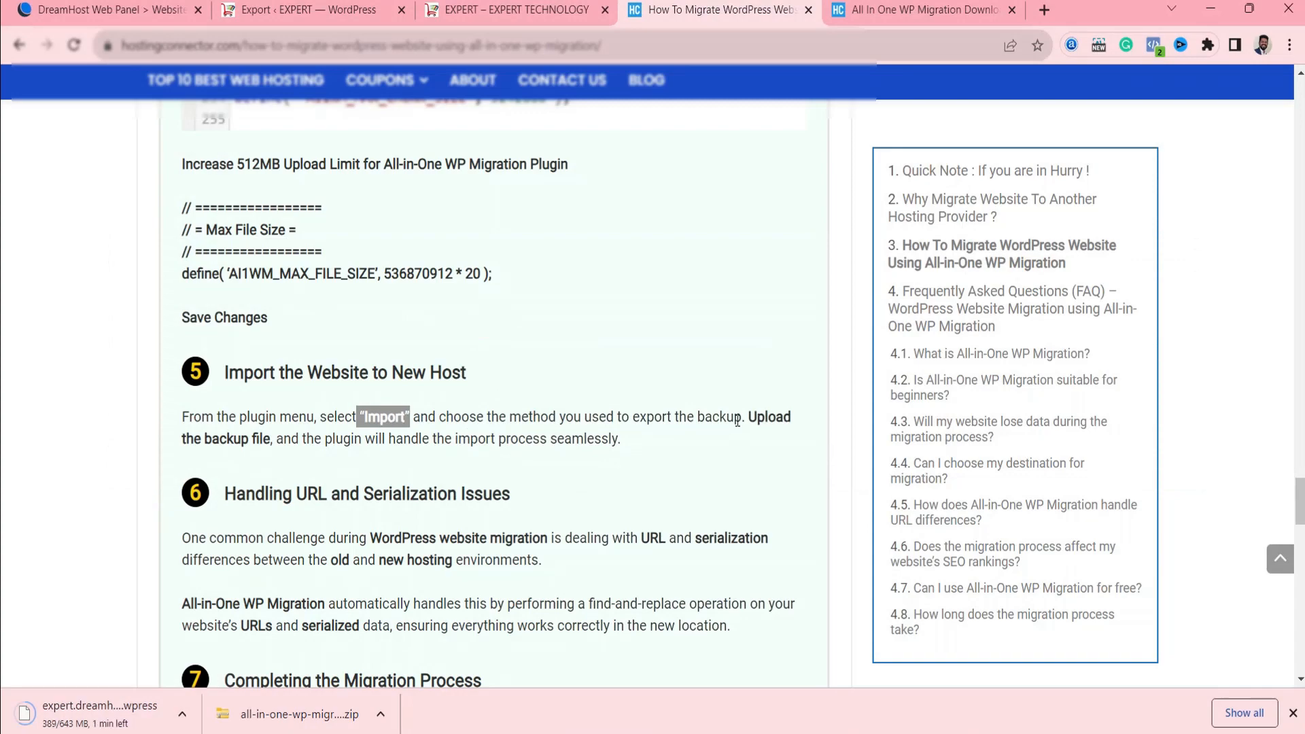
drag(182, 438, 242, 439)
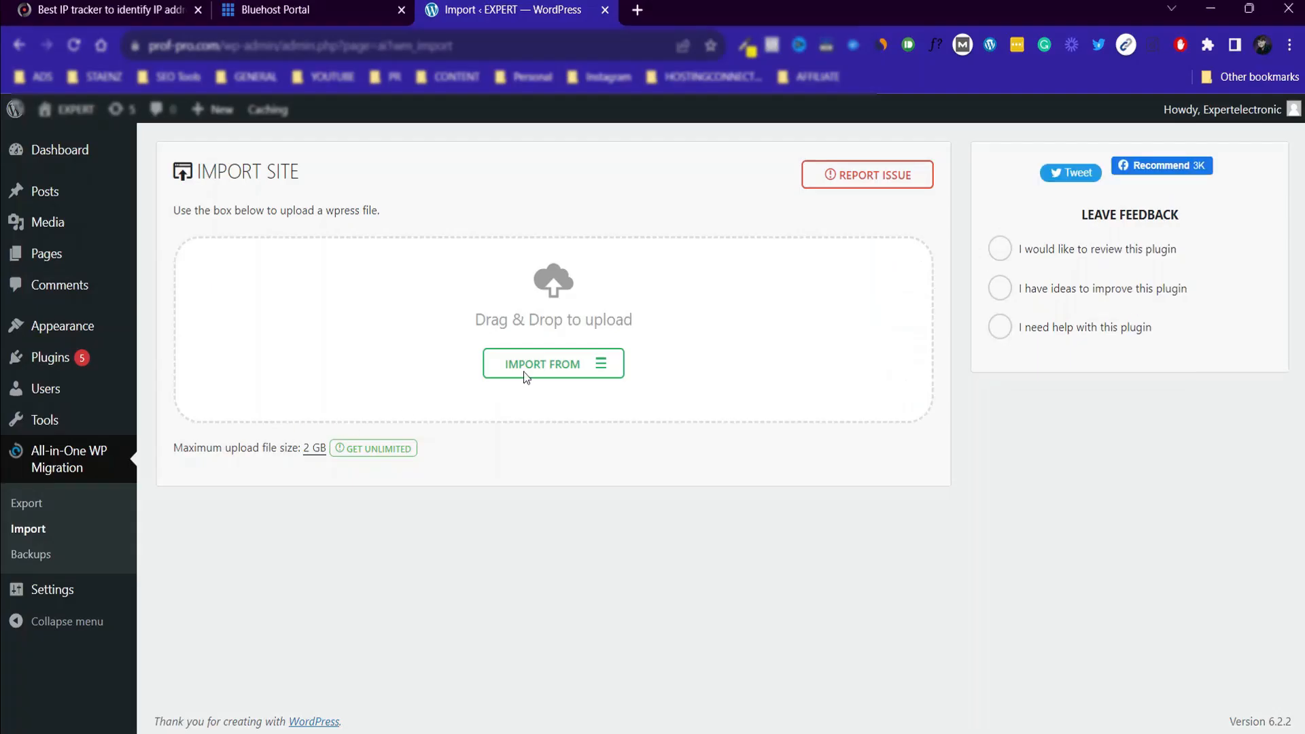
click(535, 366)
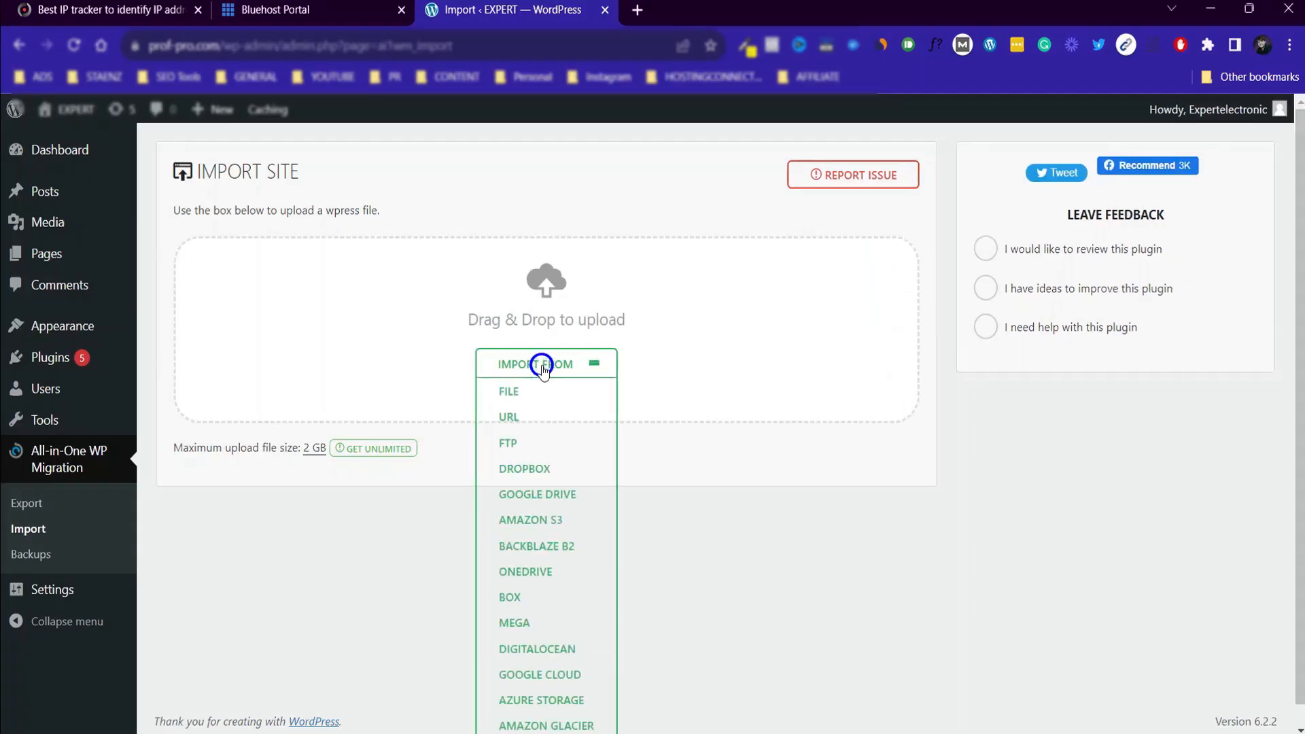
click(510, 398)
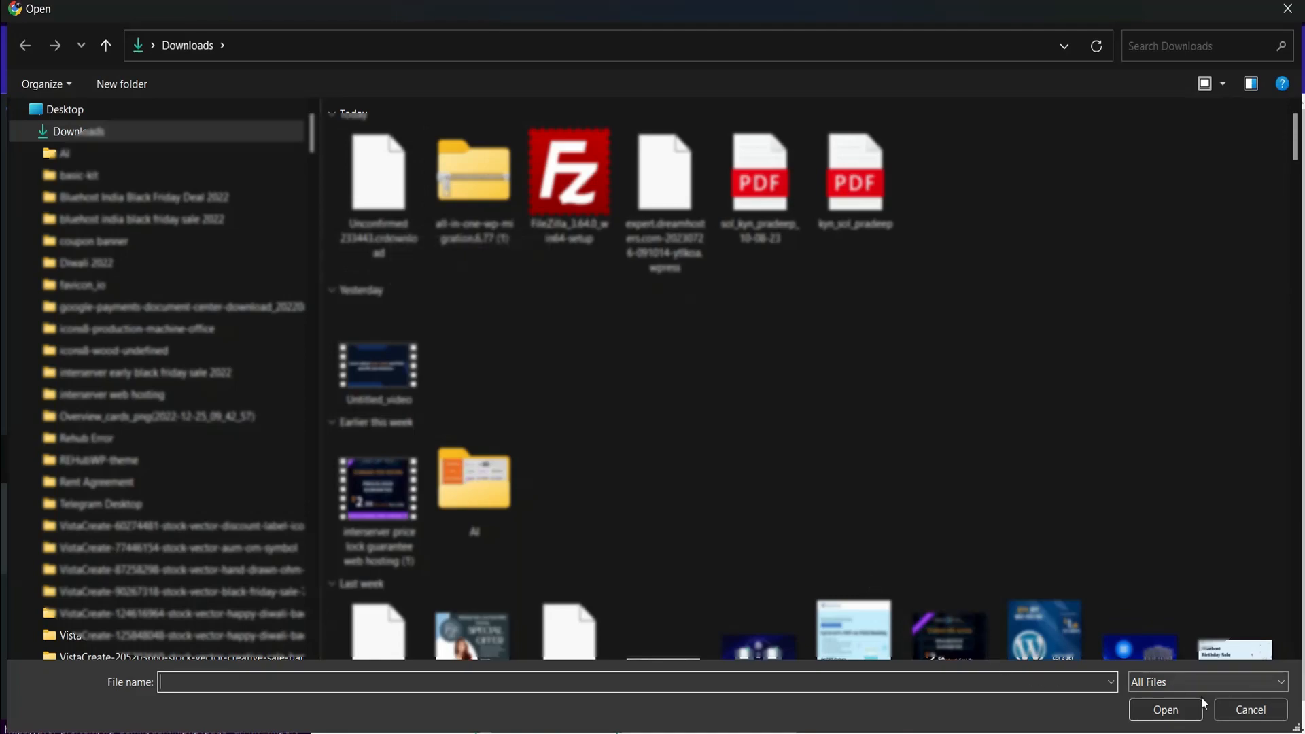
click(1249, 709)
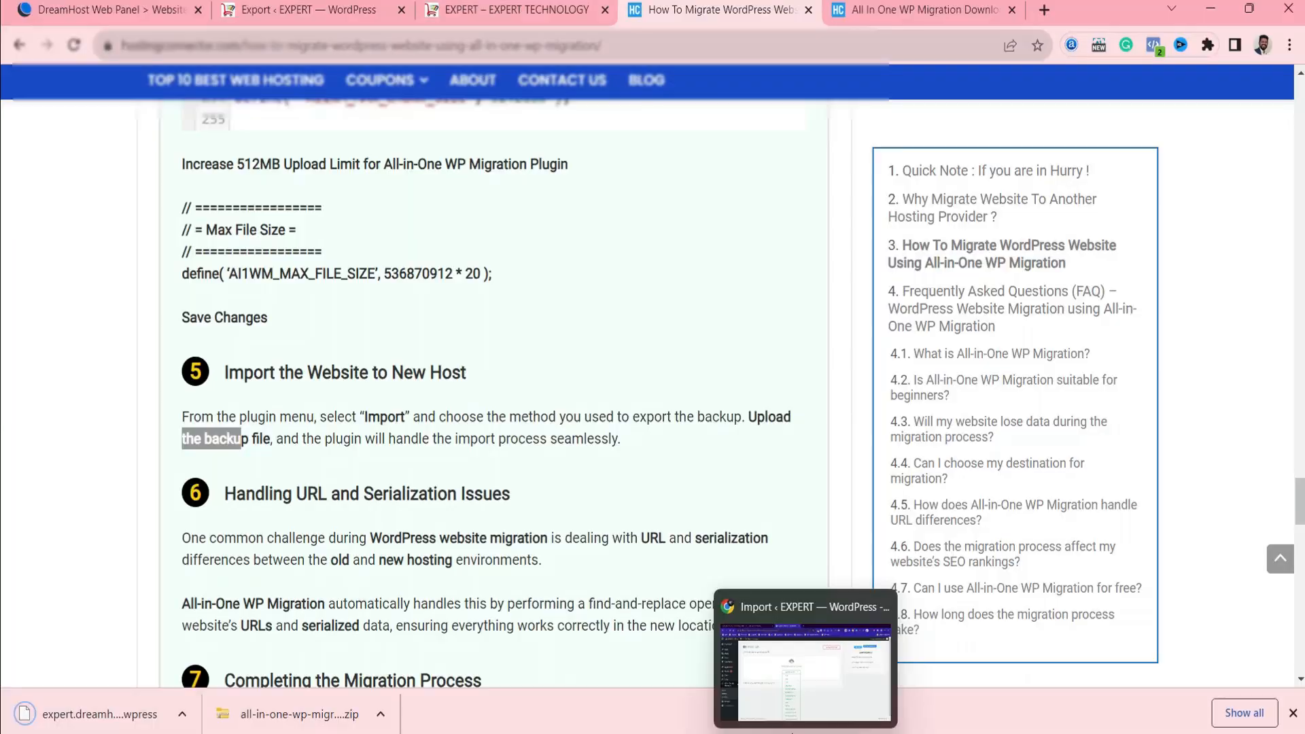
click(755, 670)
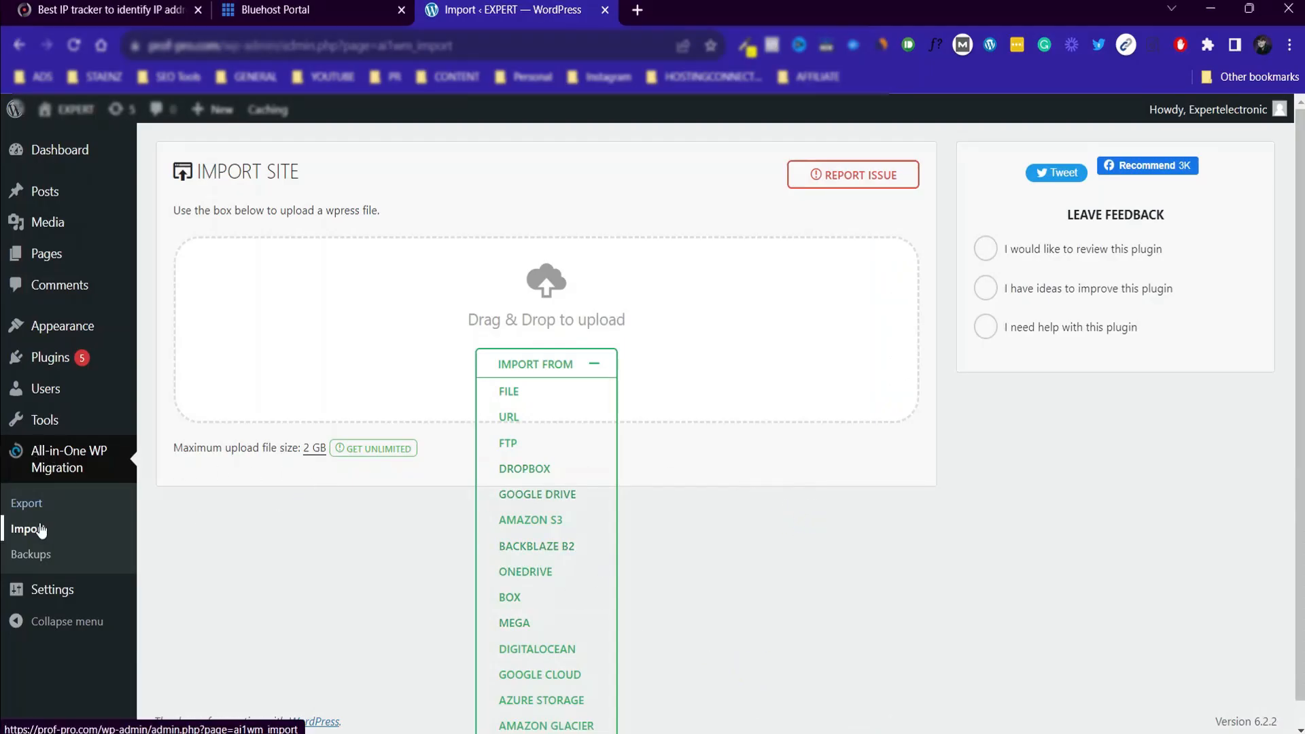
click(511, 392)
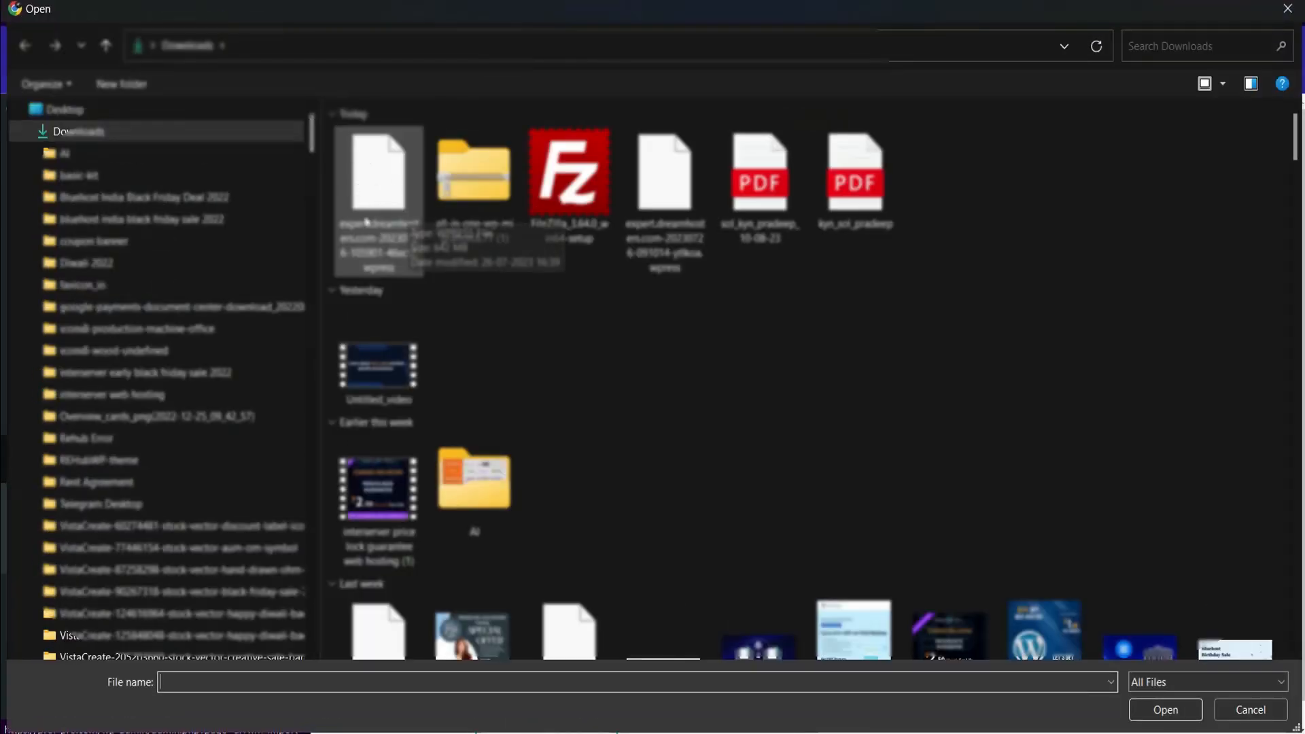
click(367, 243)
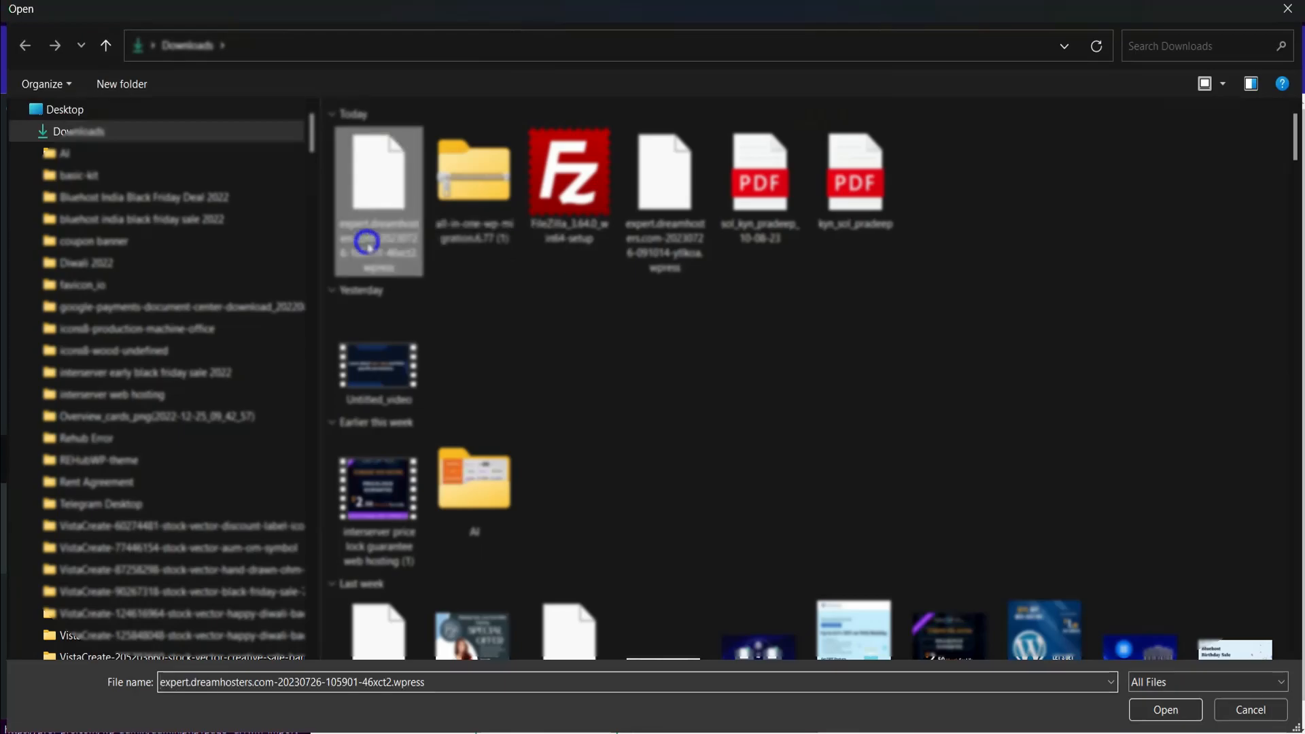
double_click(367, 243)
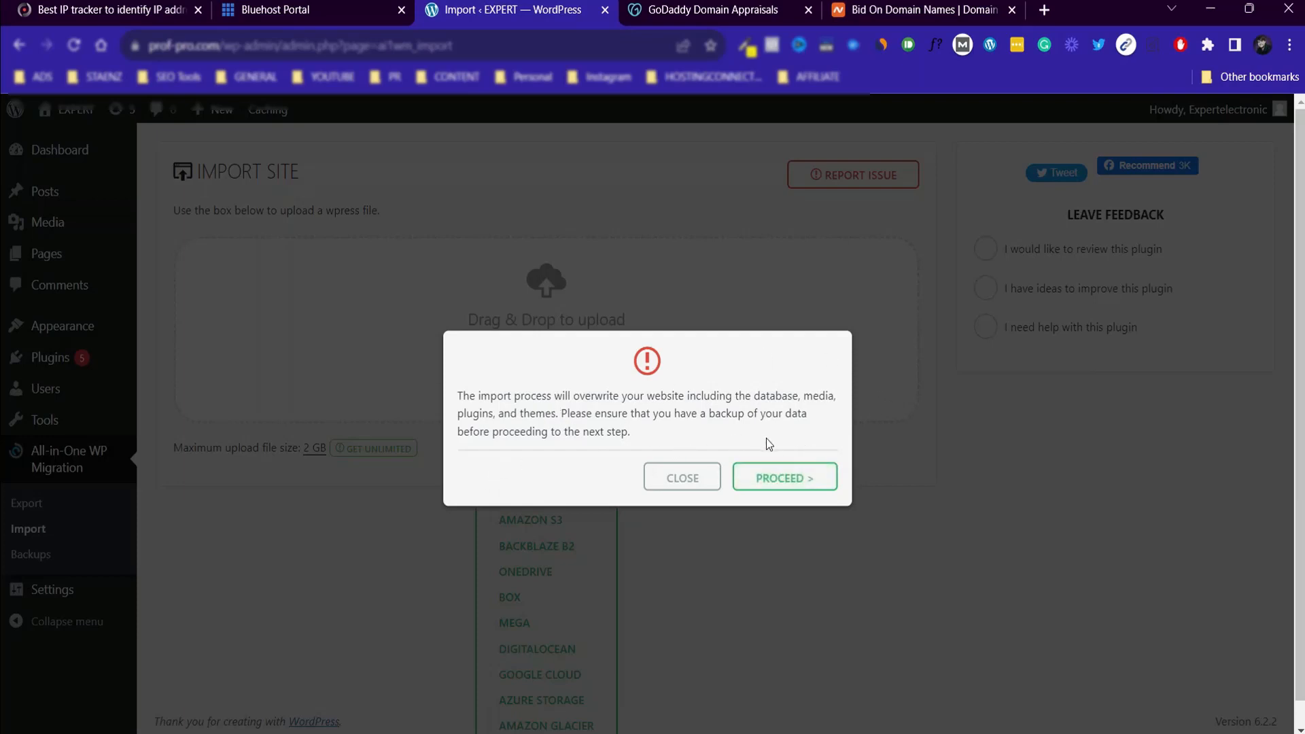
click(766, 485)
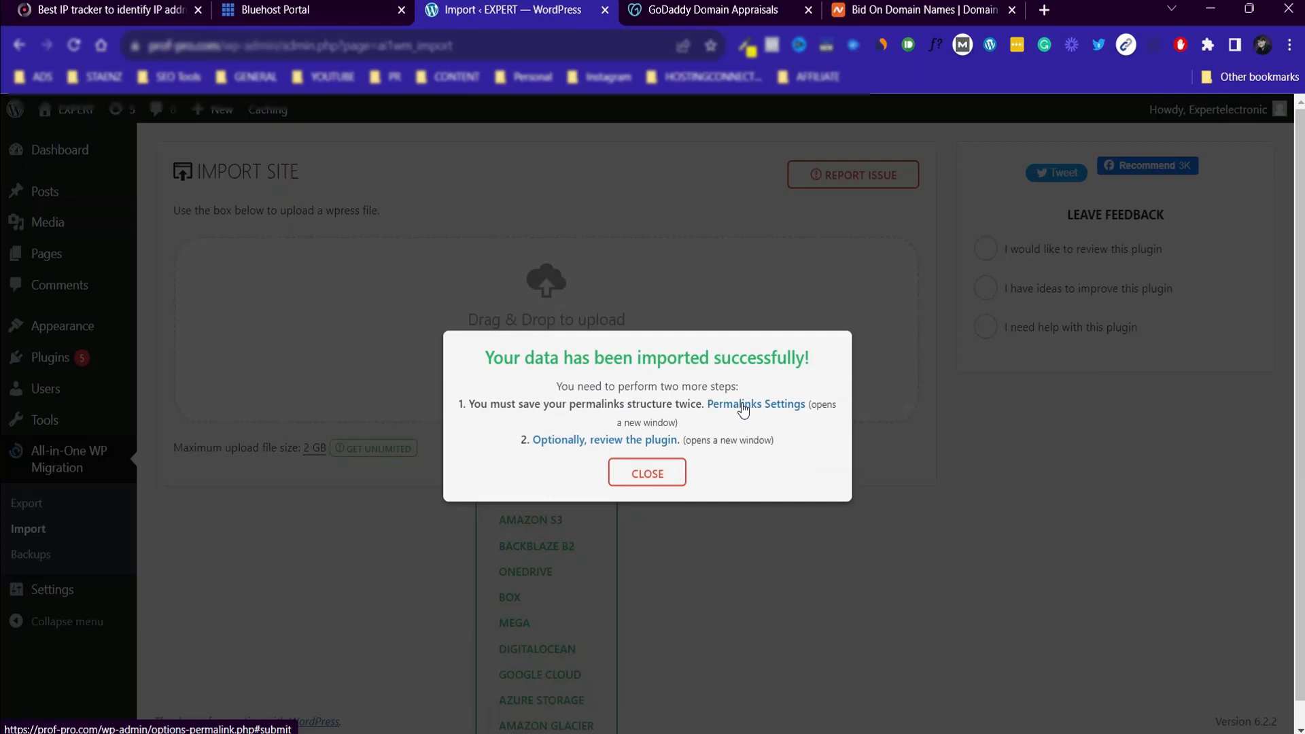
Open the Permalinks Settings from the import result and fill in the login username copied from the DreamHost site's login page.
click(744, 406)
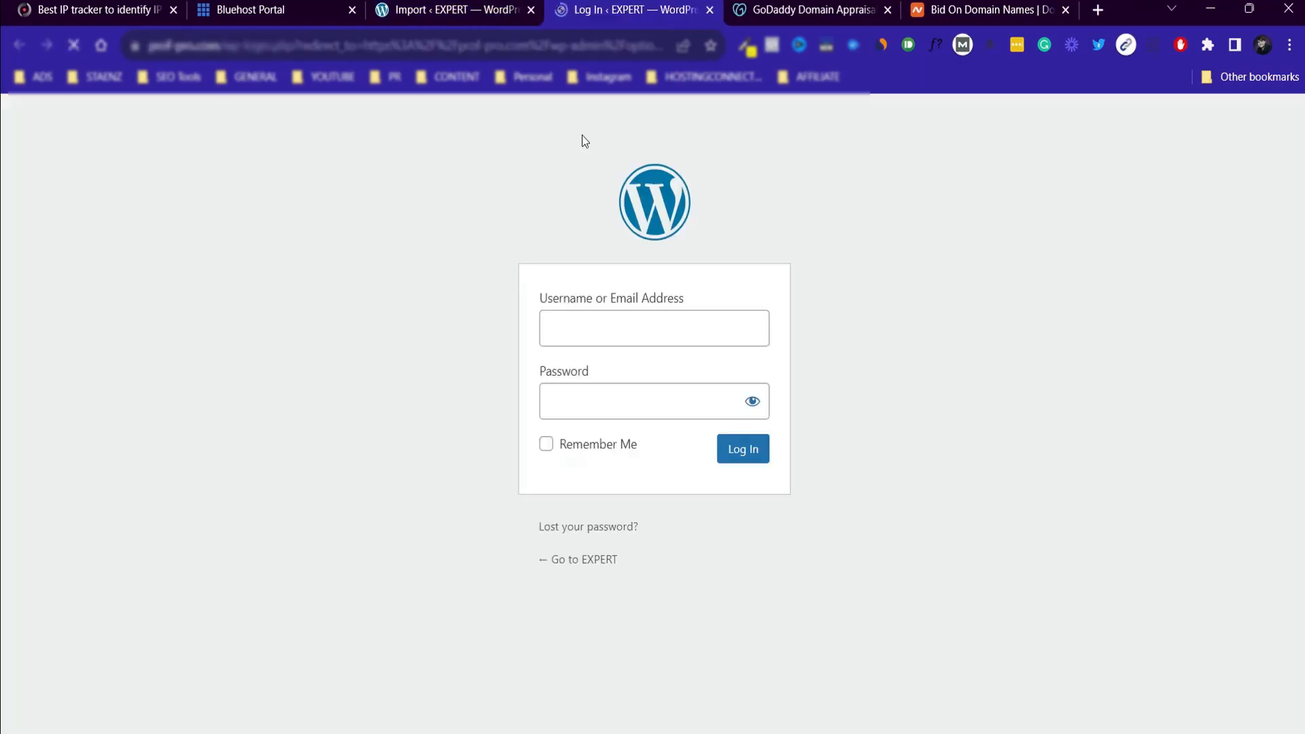
click(674, 341)
click(1030, 338)
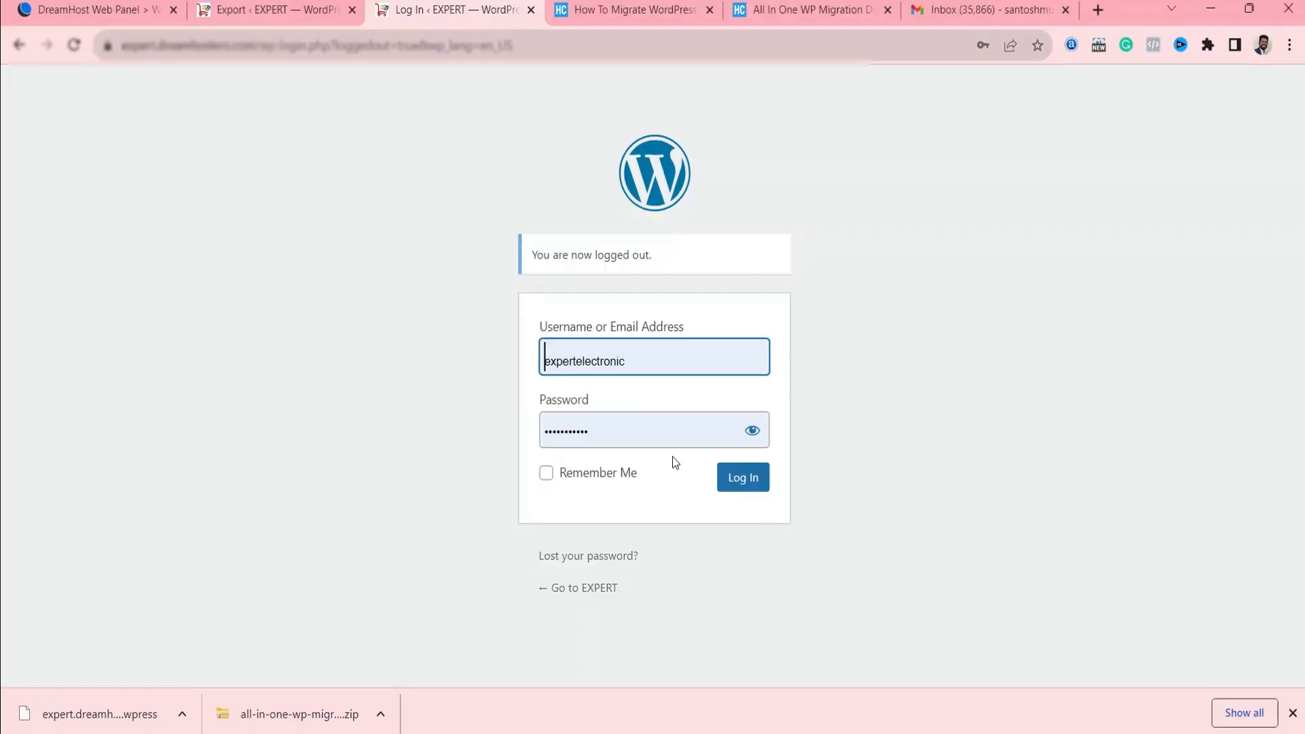
double_click(646, 359)
key(ctrl+c)
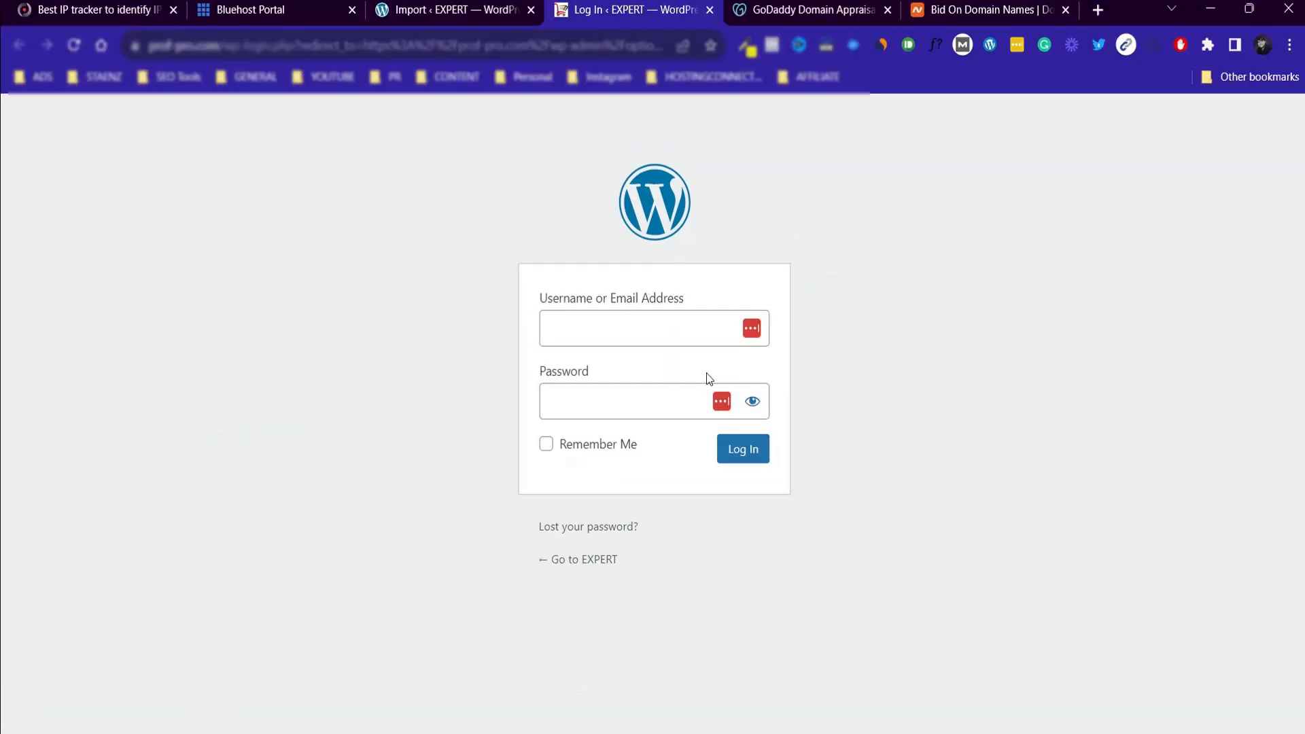
click(667, 338)
key(ctrl+v)
key(alt+Tab)
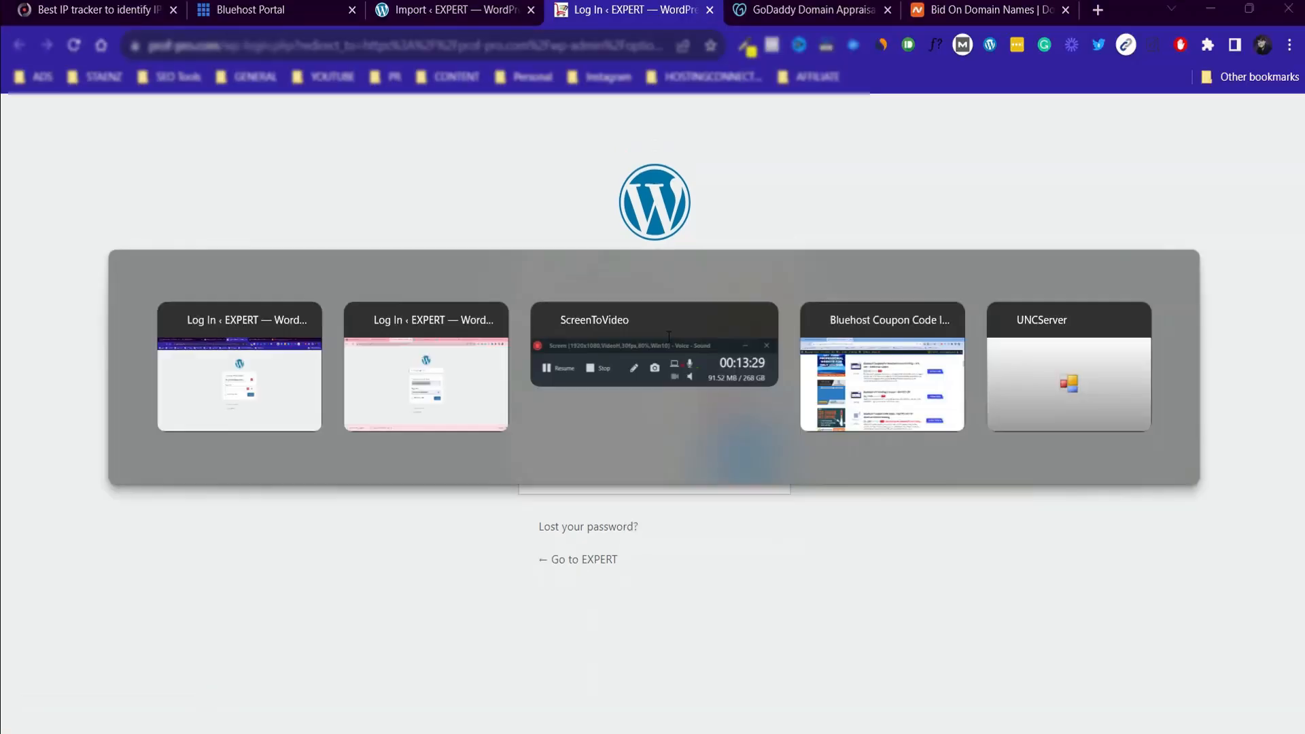
key(alt+Tab)
Enter the account password and log in to the migrated WordPress site.
click(658, 407)
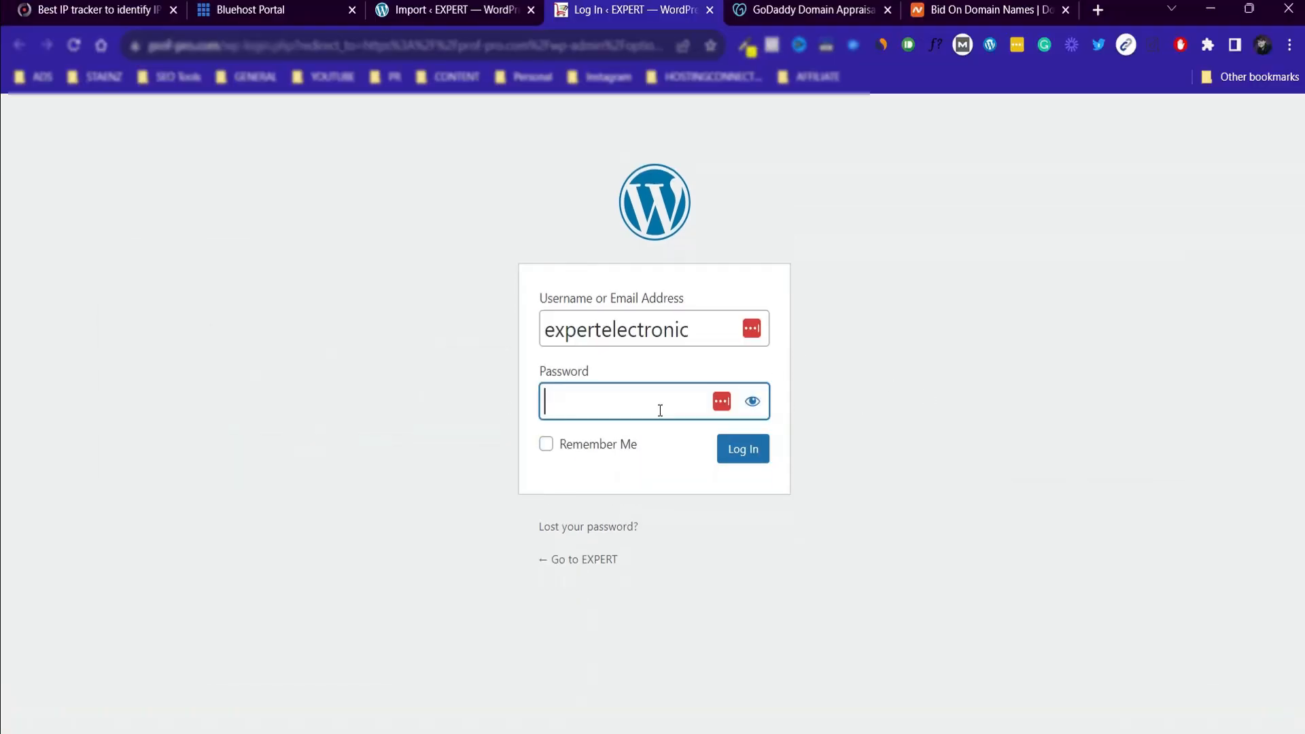
key(ctrl+v)
click(723, 456)
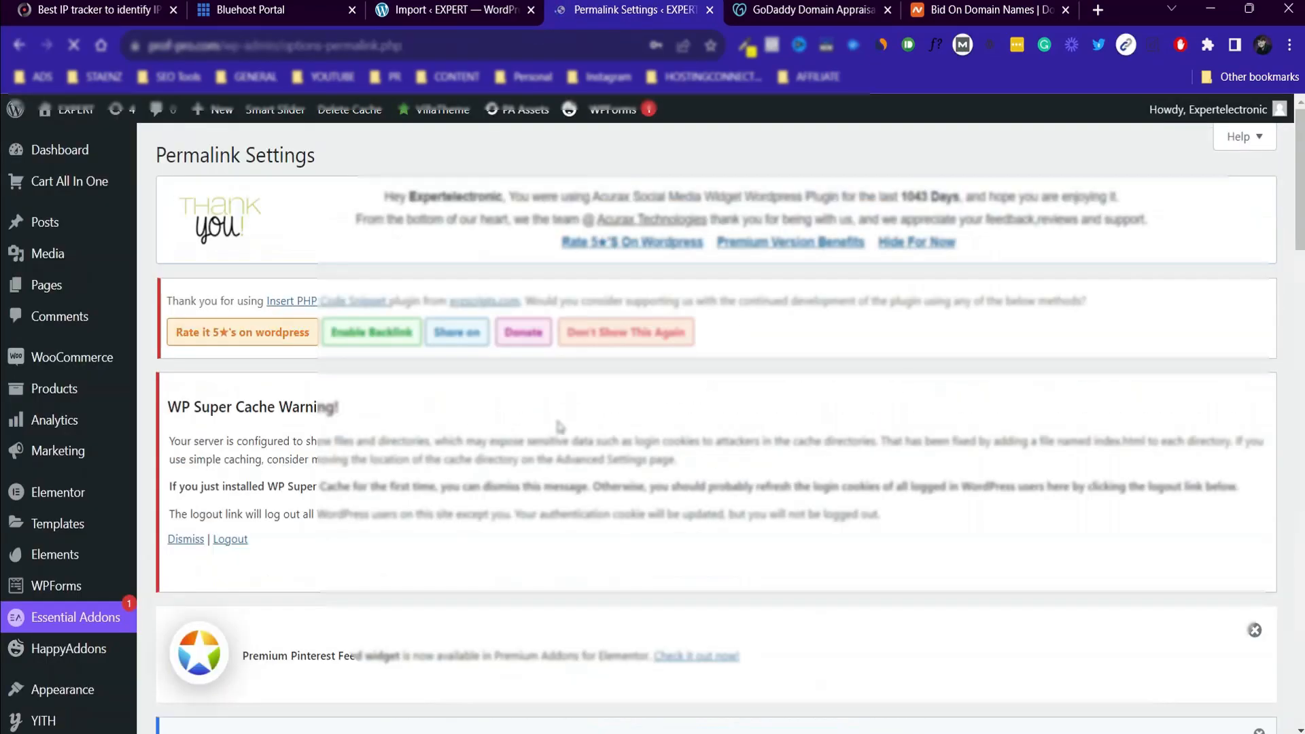
Dismiss the password-saving prompts and save the permalink settings twice.
drag(1298, 243, 1287, 548)
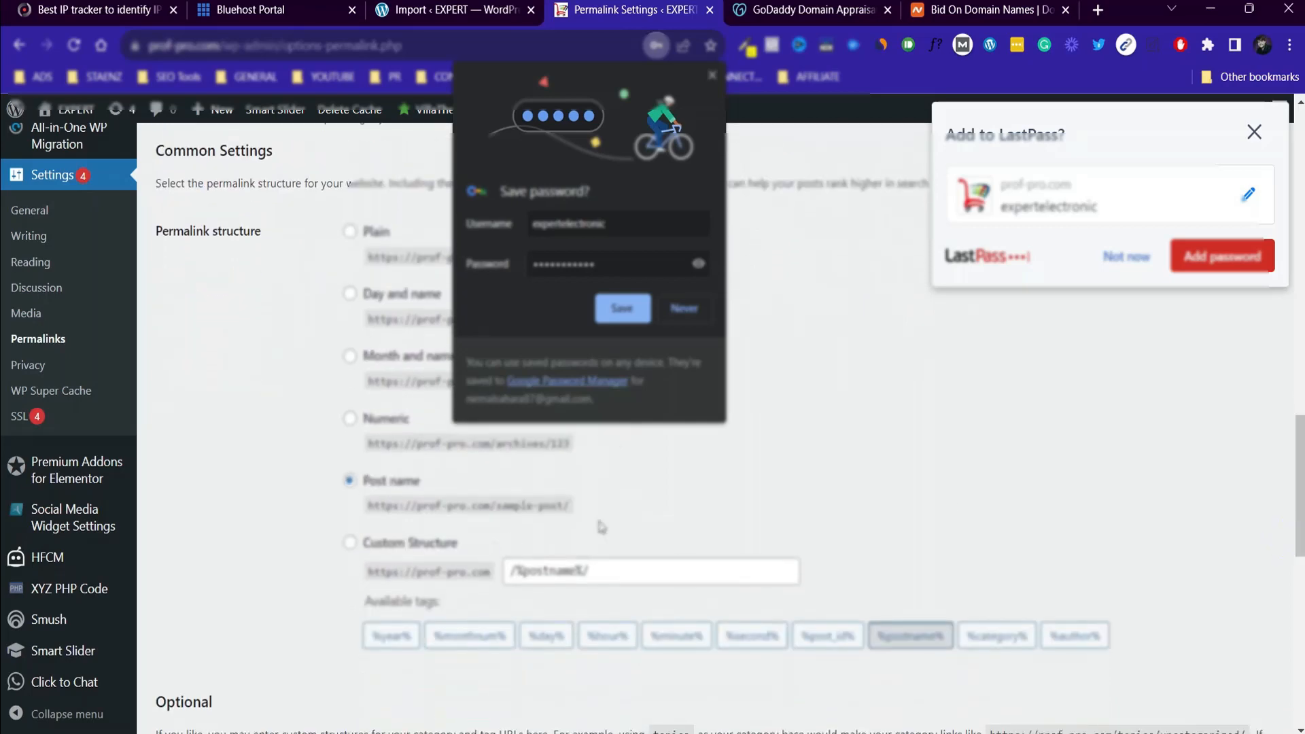
click(1254, 132)
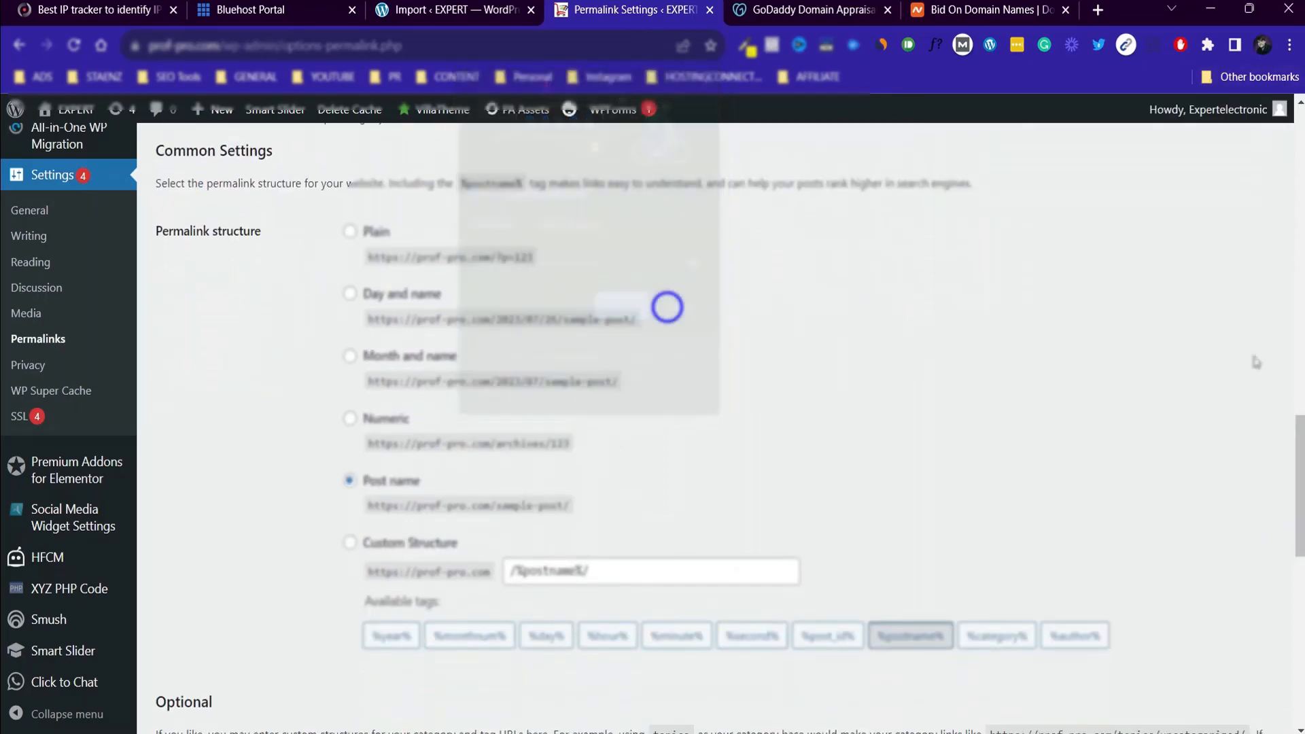
drag(1300, 477, 1300, 646)
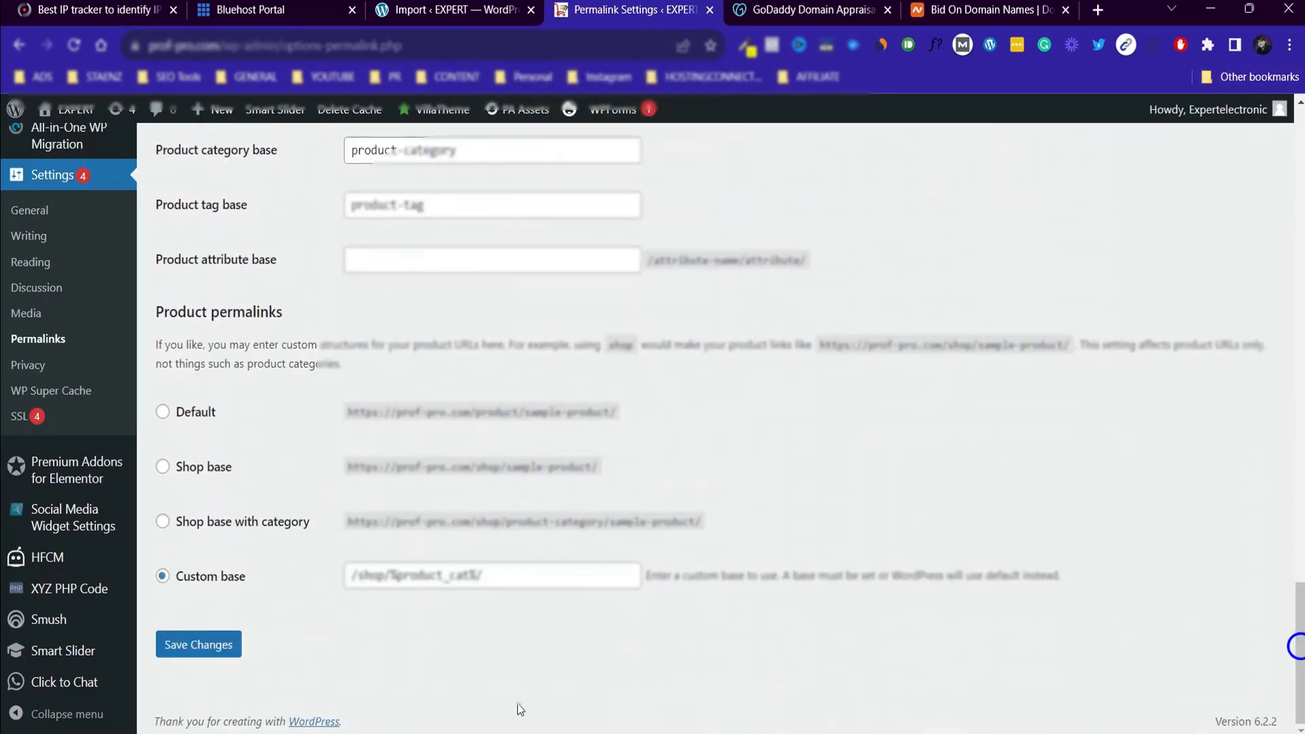
click(198, 644)
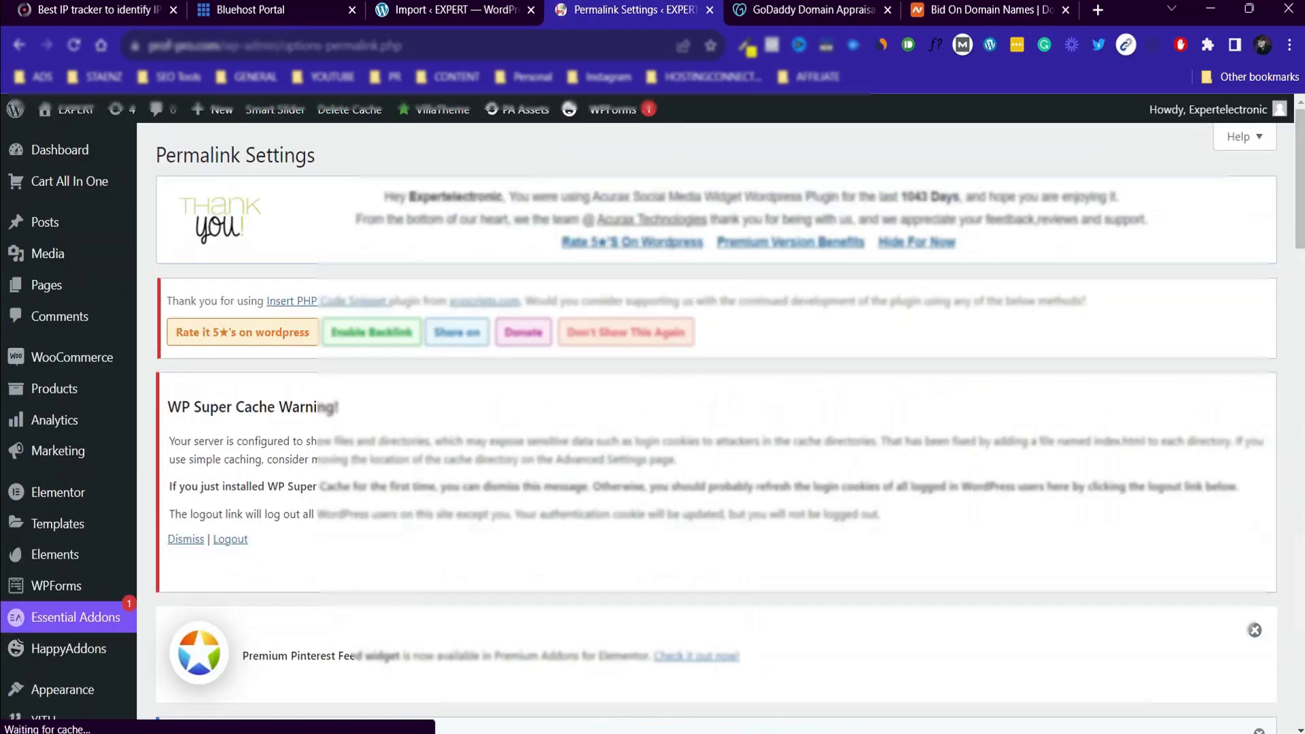
drag(1299, 214, 1300, 652)
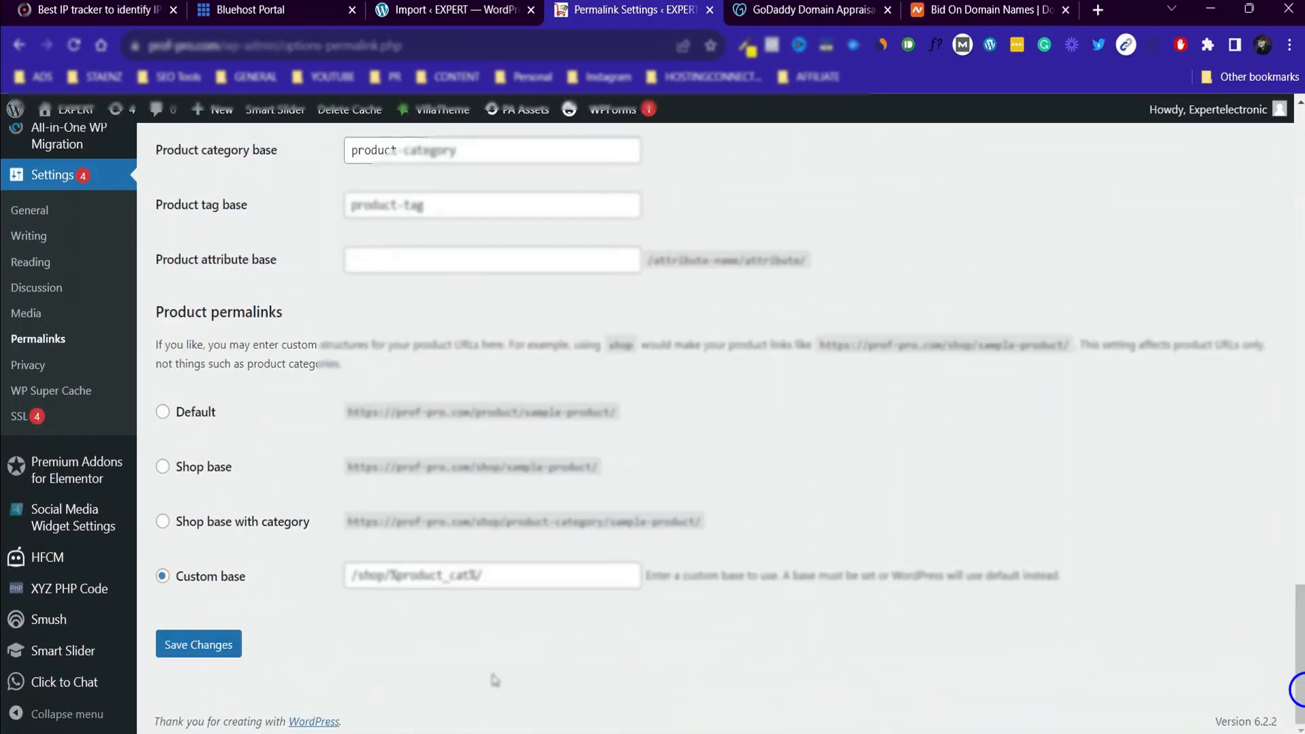
click(222, 656)
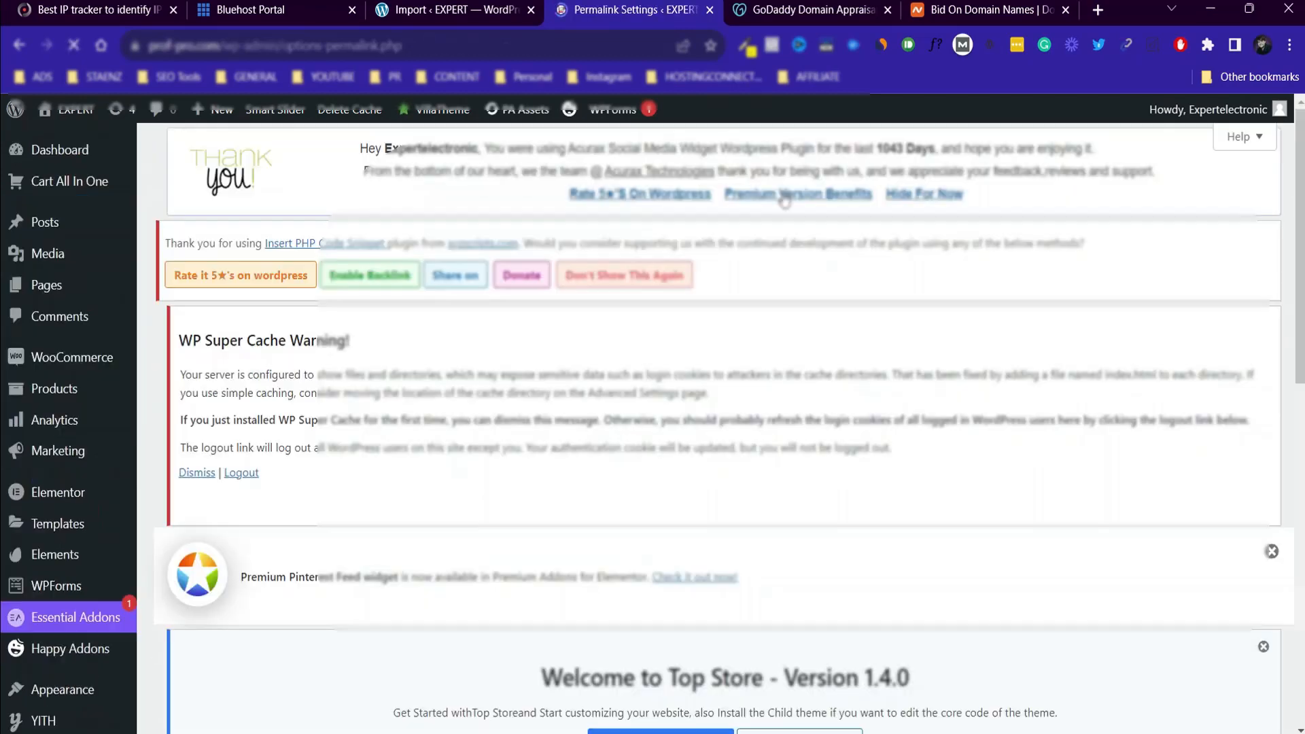
Open the migrated EXPERT storefront in a new tab and switch to it.
mouse_move(68, 109)
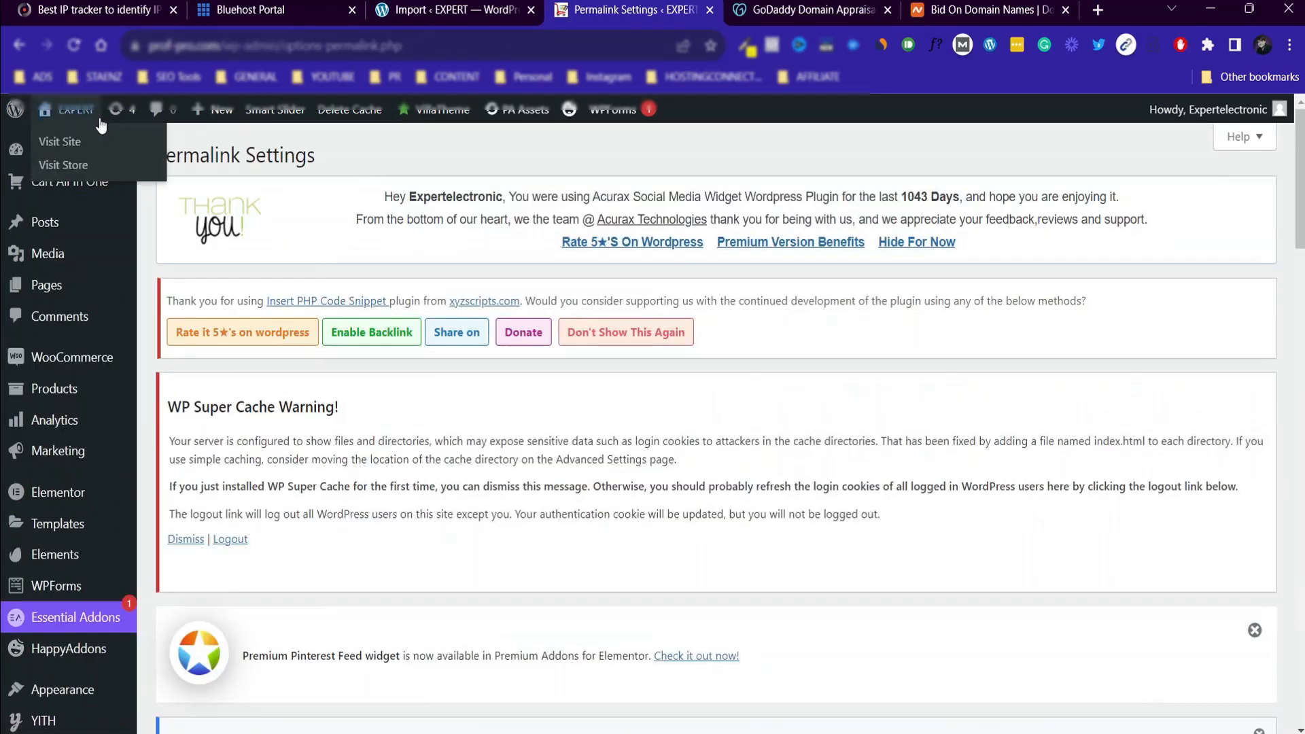
right_click(72, 151)
click(114, 162)
click(679, 10)
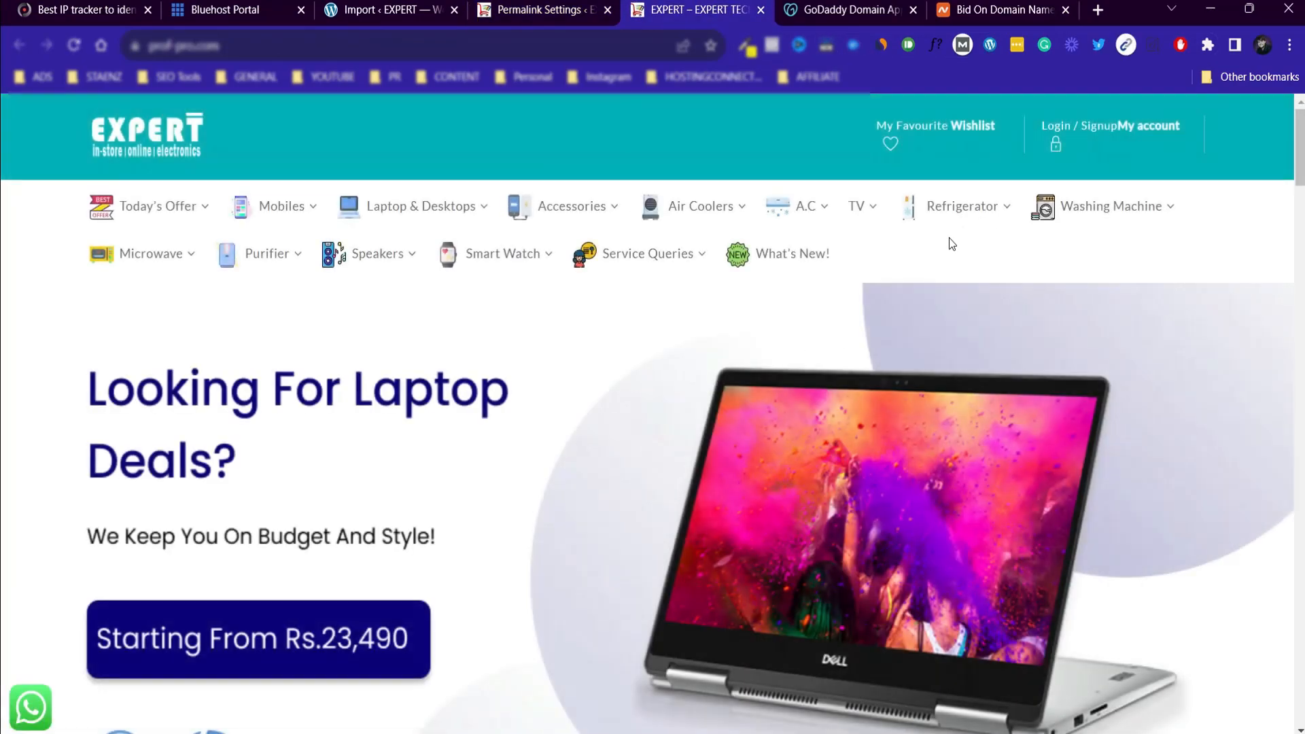
Open the Vivo category under Mobiles on the migrated storefront to check its pages.
mouse_move(1299, 136)
mouse_down()
mouse_move(1299, 639)
mouse_move(1299, 136)
mouse_up()
mouse_move(295, 205)
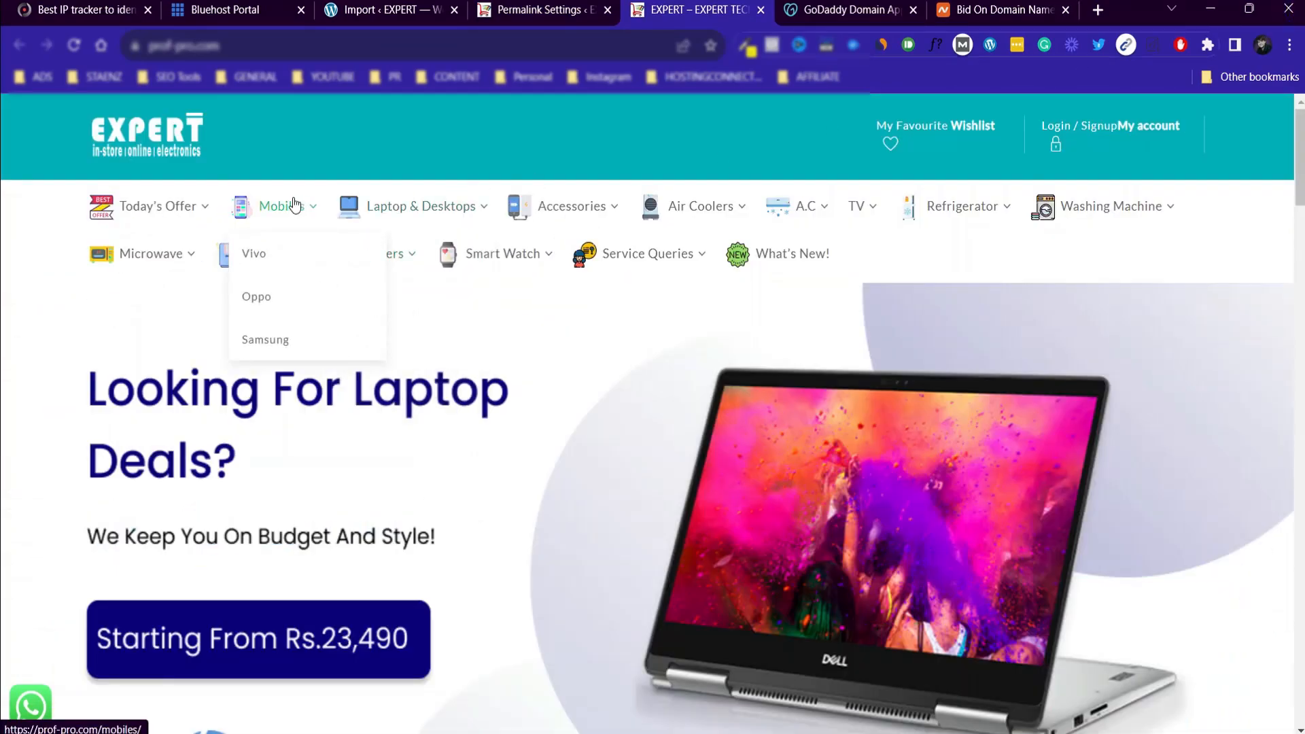
click(256, 254)
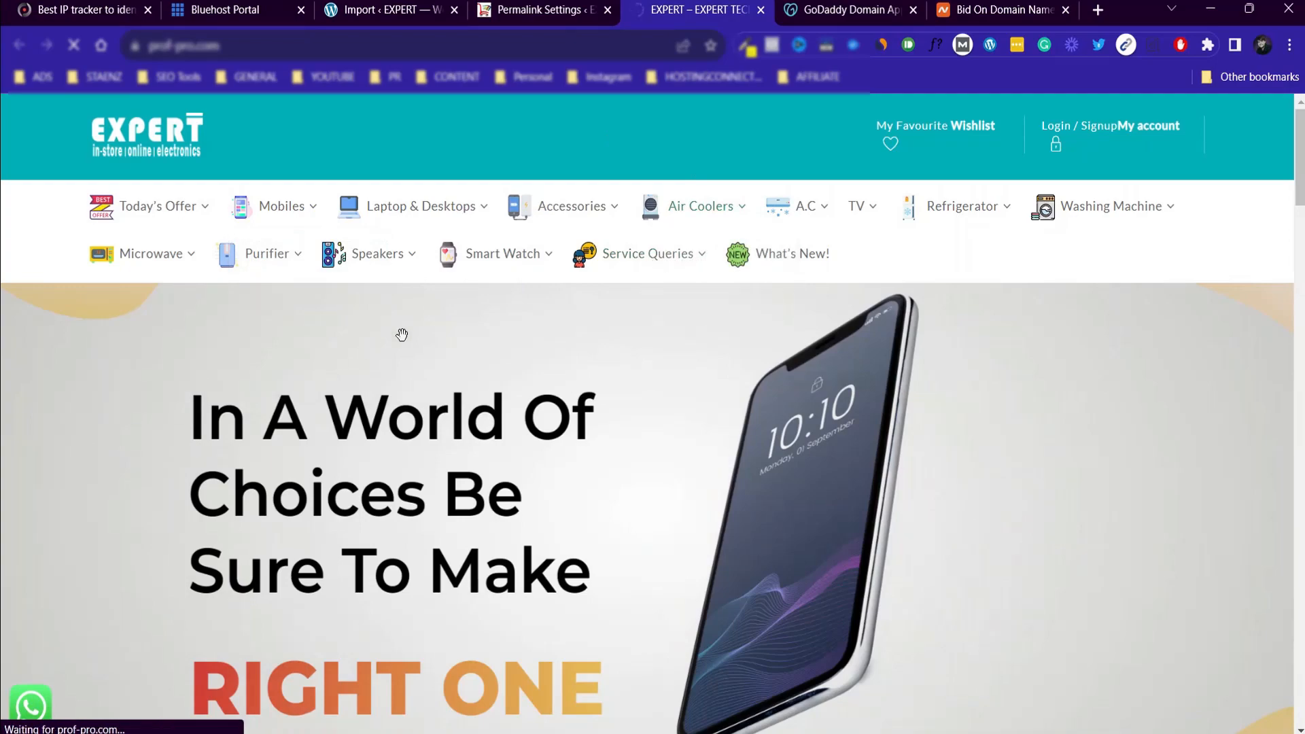